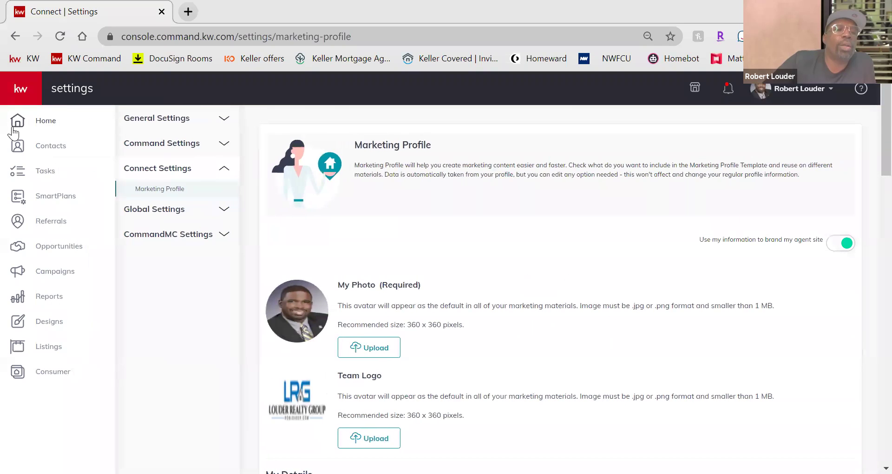
Step: Open the KWConnect.com site from the Connect dashboard and look over its home page
{"action": "left_click", "coordinate": [17, 121]}
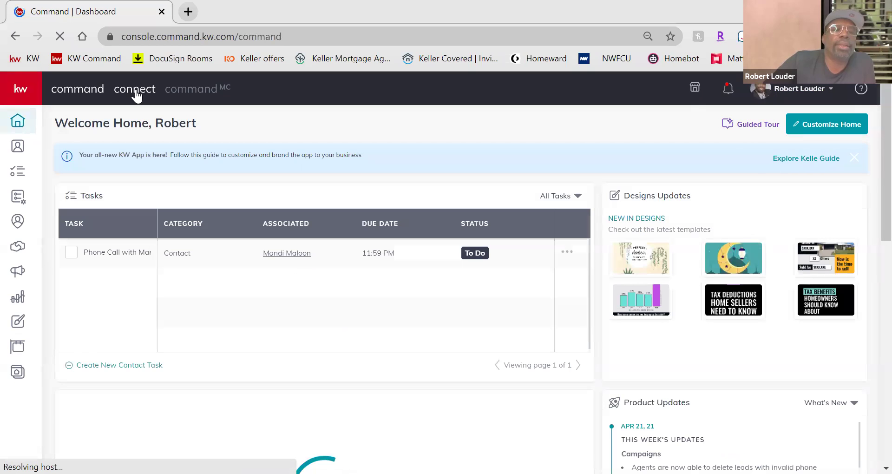
{"action": "left_click", "coordinate": [135, 93]}
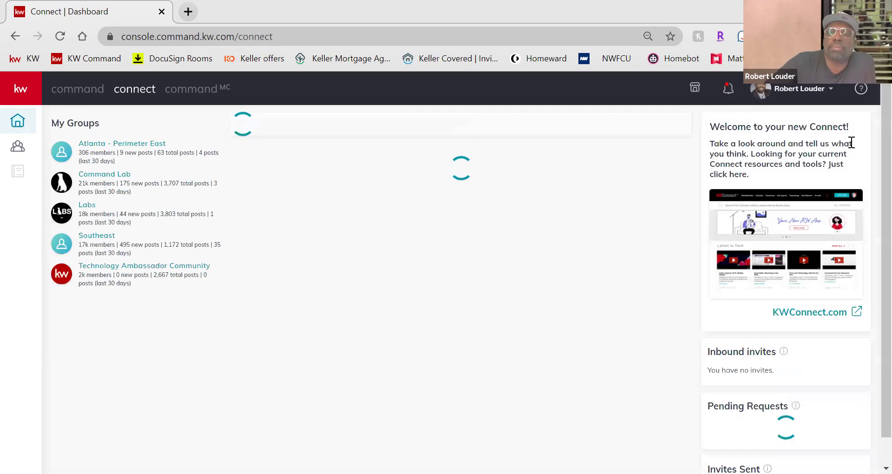
{"action": "left_click", "coordinate": [816, 314]}
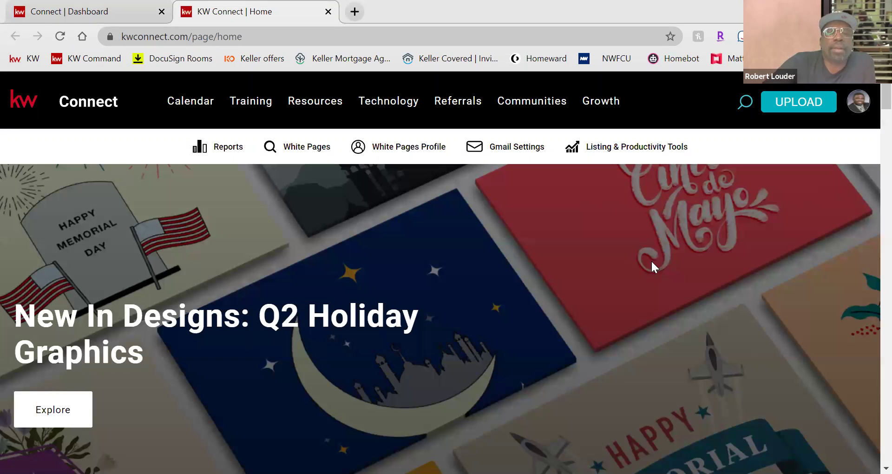
{"action": "scroll", "coordinate": [662, 267], "scroll_direction": "down", "scroll_amount": 15}
{"action": "scroll", "coordinate": [674, 263], "scroll_direction": "up", "scroll_amount": 10}
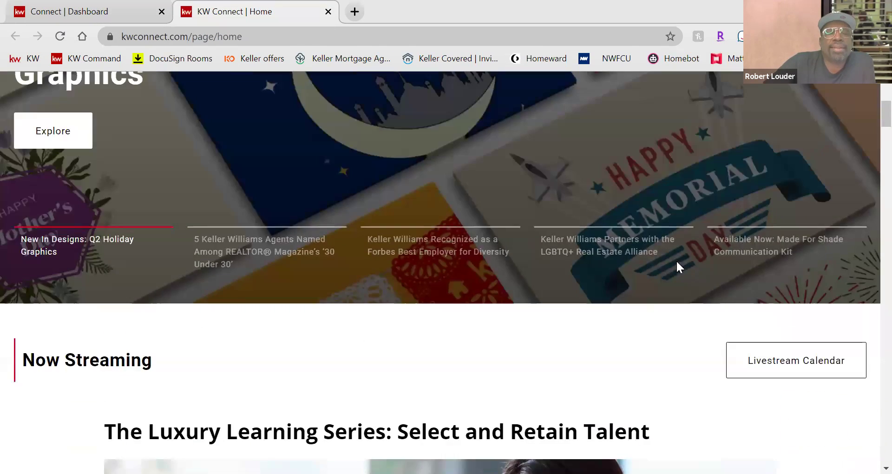
{"action": "scroll", "coordinate": [676, 260], "scroll_direction": "up", "scroll_amount": 6}
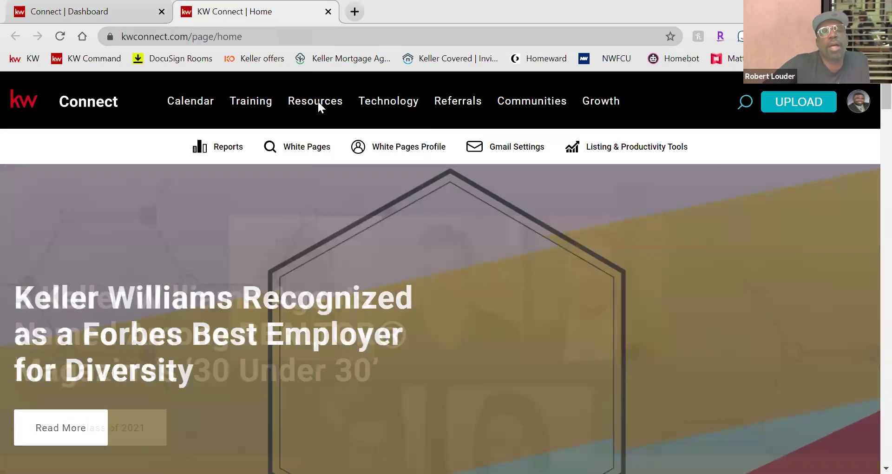
Step: Open the Logos and Branding page within the Marketing resources
{"action": "mouse_move", "coordinate": [318, 102]}
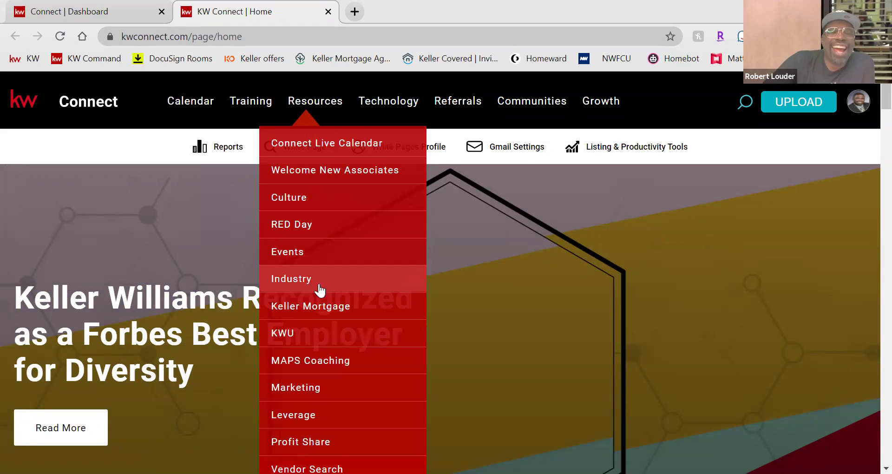
{"action": "left_click", "coordinate": [309, 395]}
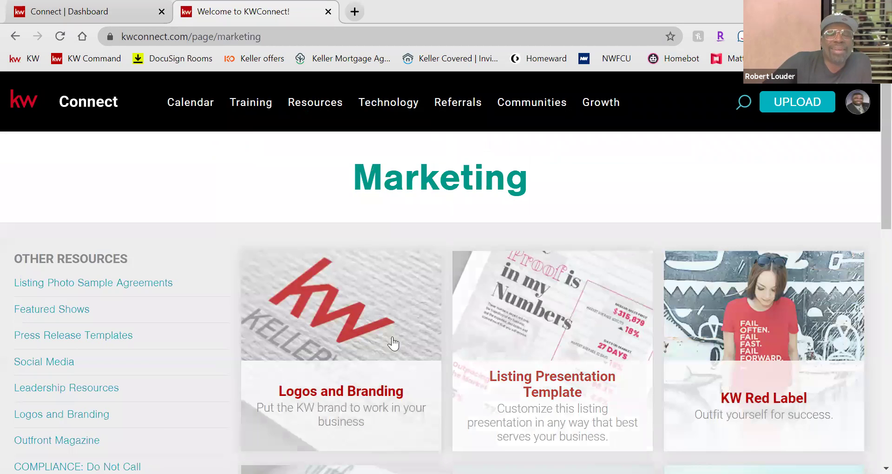
{"action": "left_click", "coordinate": [350, 396]}
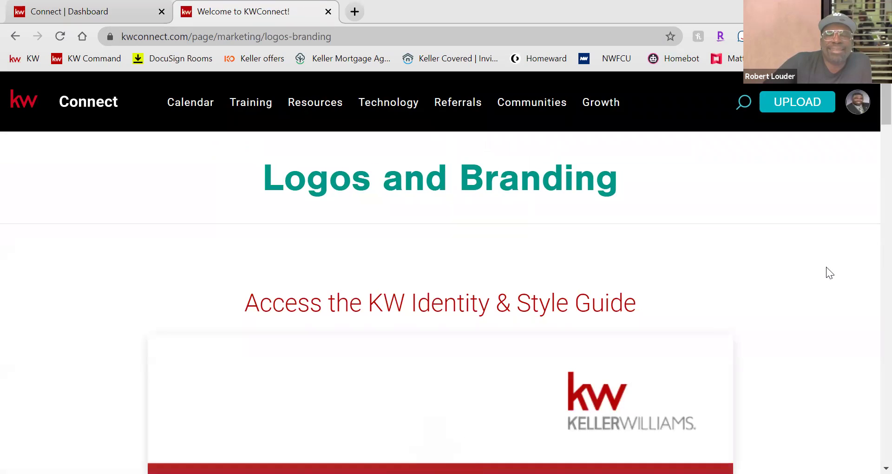
Step: Search the Market Center Logos section for "atlanta"
{"action": "scroll", "coordinate": [828, 270], "scroll_direction": "down", "scroll_amount": 5}
{"action": "scroll", "coordinate": [827, 267], "scroll_direction": "down", "scroll_amount": 10}
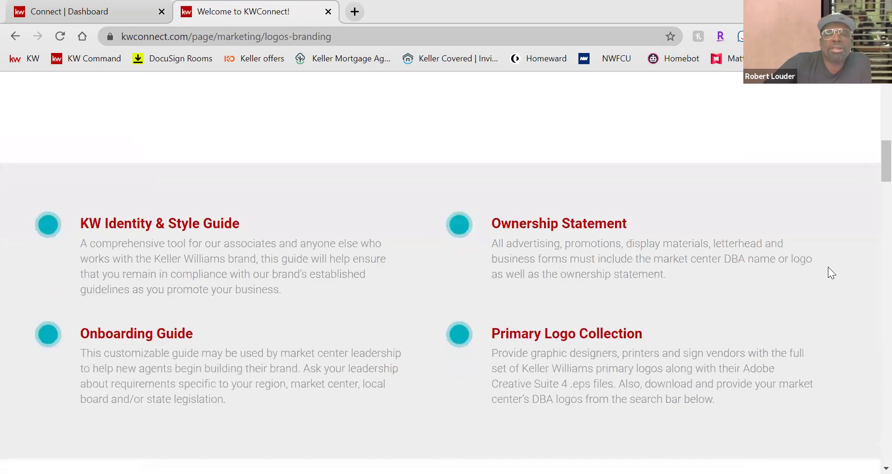
{"action": "scroll", "coordinate": [828, 267], "scroll_direction": "down", "scroll_amount": 2}
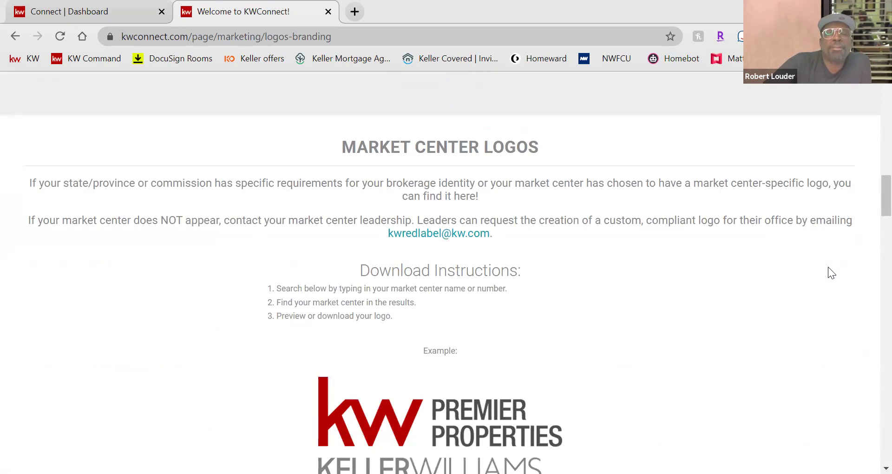
{"action": "scroll", "coordinate": [828, 272], "scroll_direction": "down", "scroll_amount": 5}
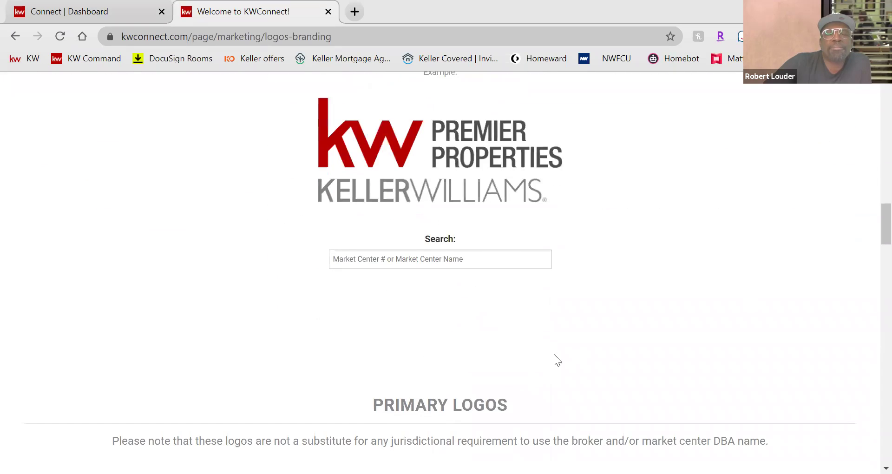
{"action": "left_click", "coordinate": [432, 259]}
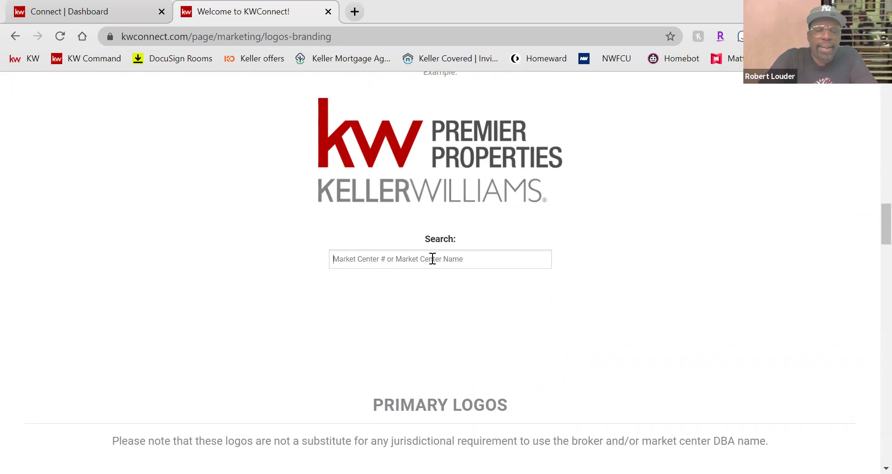
{"action": "type", "text": "atl"}
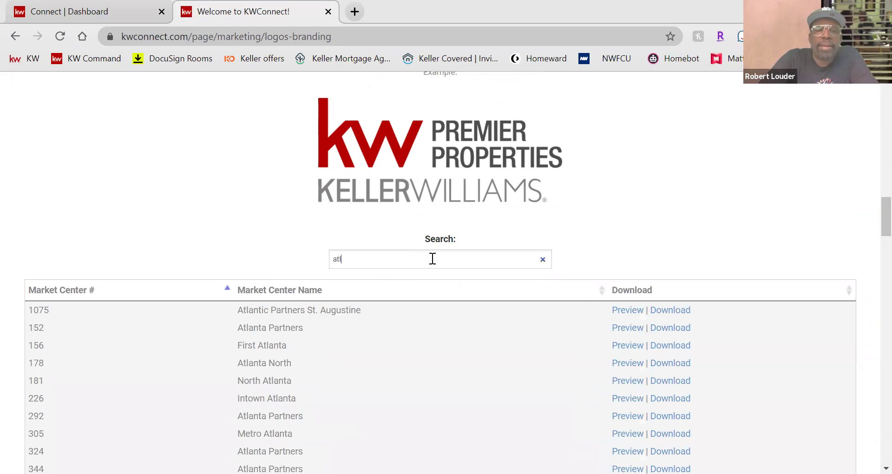
{"action": "type", "text": "ant"}
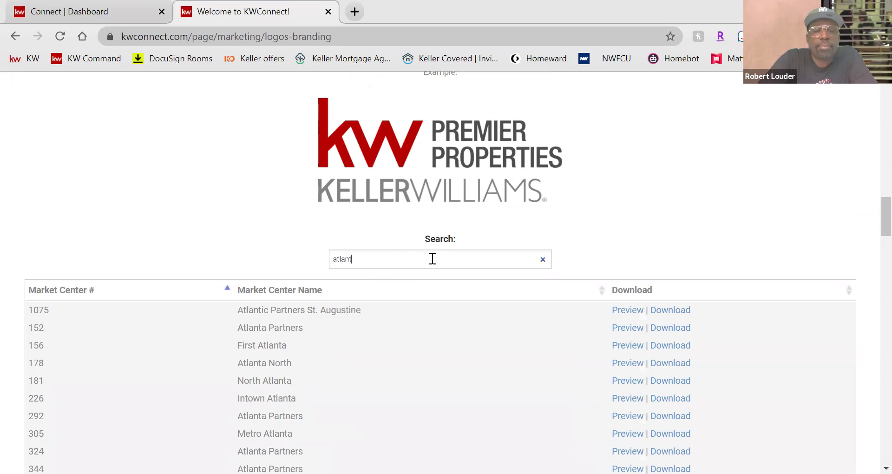
{"action": "type", "text": "a"}
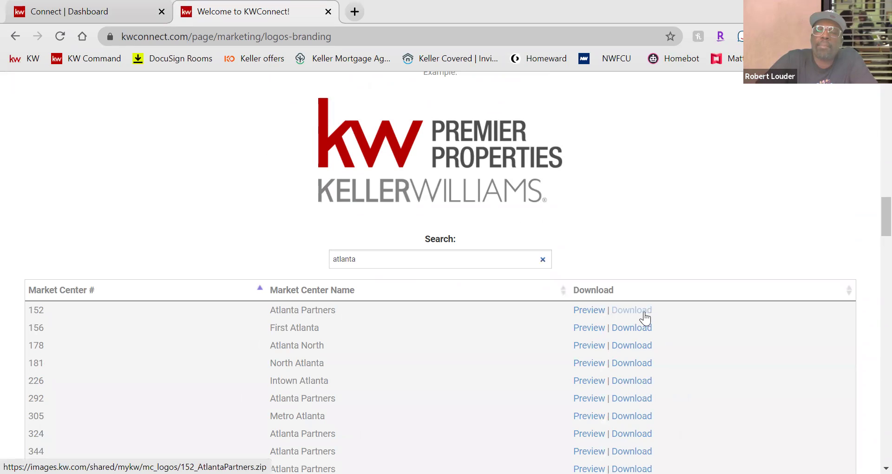
Step: Preview the logo of Atlanta Partners, market center 152, and look over the list of matching market centers
{"action": "left_click", "coordinate": [583, 314]}
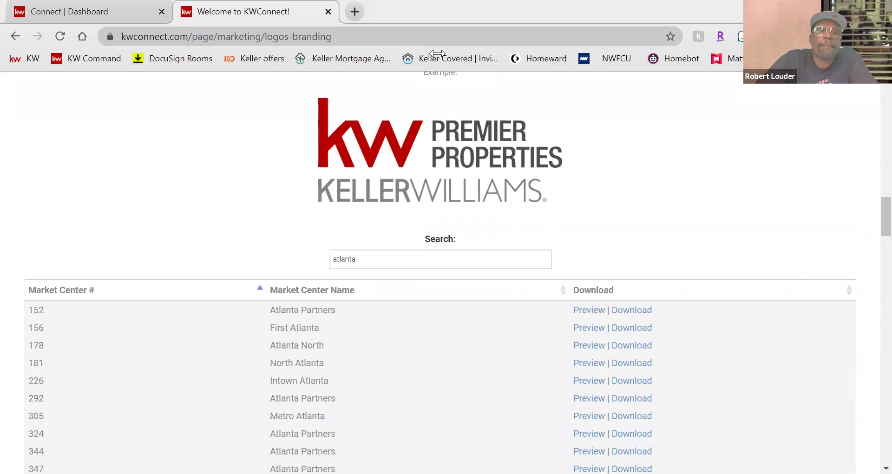
{"action": "scroll", "coordinate": [708, 197], "scroll_direction": "down", "scroll_amount": 3}
{"action": "scroll", "coordinate": [708, 205], "scroll_direction": "up", "scroll_amount": 3}
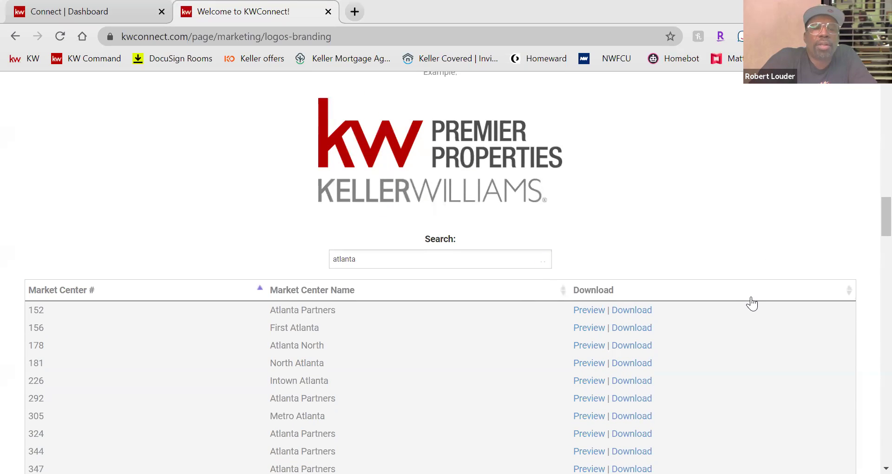
{"action": "scroll", "coordinate": [749, 300], "scroll_direction": "down", "scroll_amount": 2}
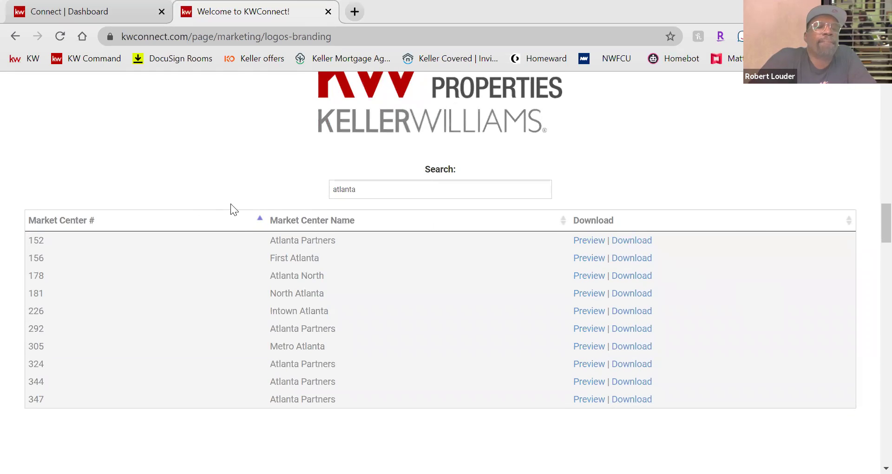
Step: Return to the Marketing resources page and look through its resource categories, including templates, press releases and social media
{"action": "scroll", "coordinate": [228, 116], "scroll_direction": "up", "scroll_amount": 15}
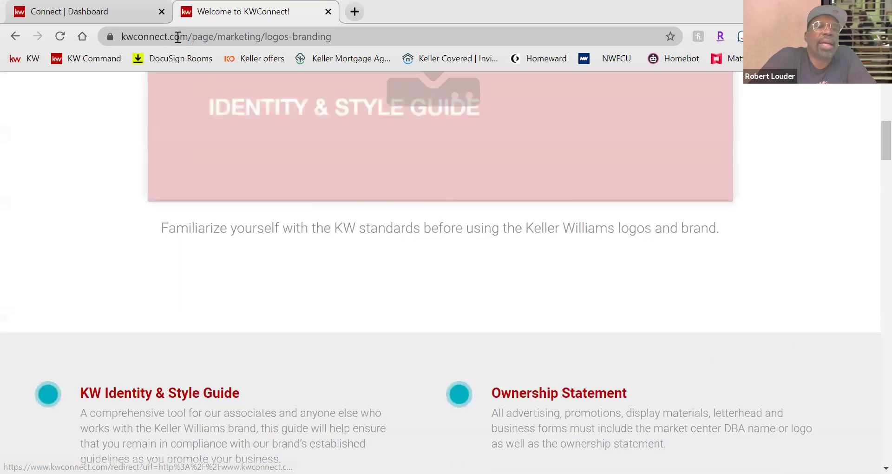
{"action": "scroll", "coordinate": [418, 200], "scroll_direction": "up", "scroll_amount": 5}
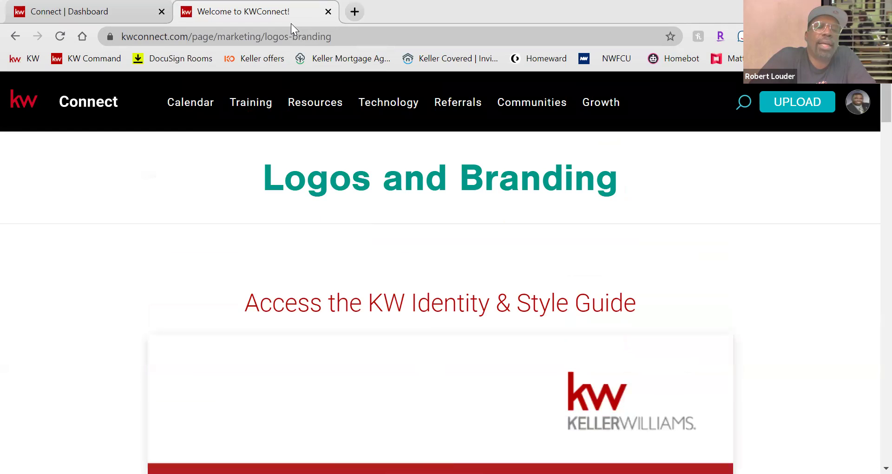
{"action": "mouse_move", "coordinate": [316, 101]}
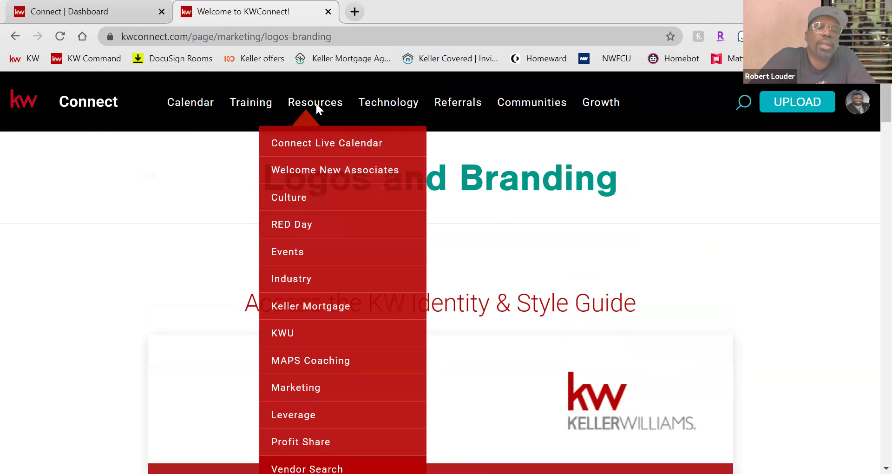
{"action": "left_click", "coordinate": [325, 395]}
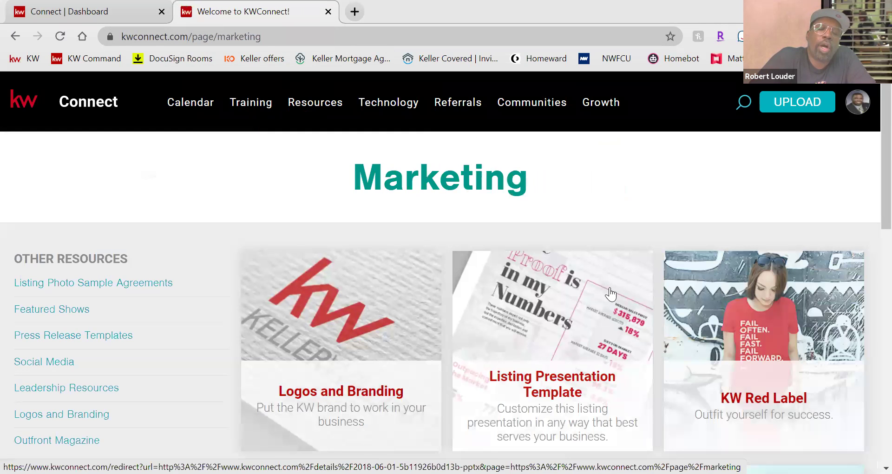
{"action": "scroll", "coordinate": [517, 210], "scroll_direction": "down", "scroll_amount": 3}
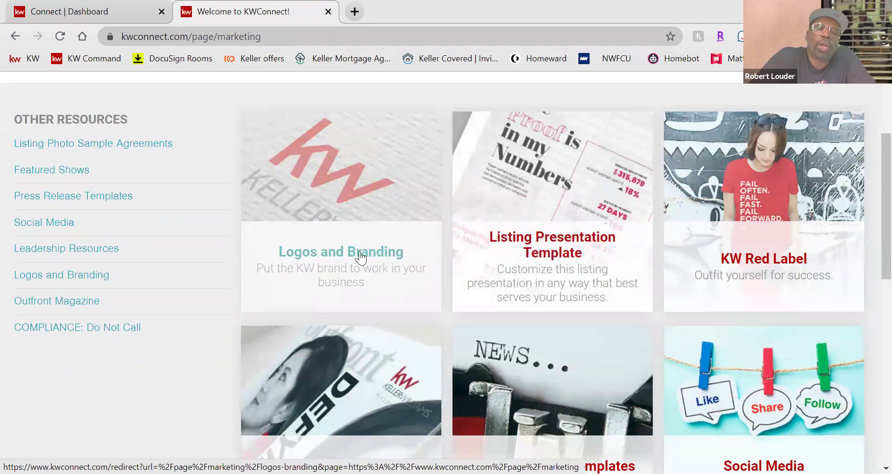
{"action": "scroll", "coordinate": [358, 250], "scroll_direction": "down", "scroll_amount": 5}
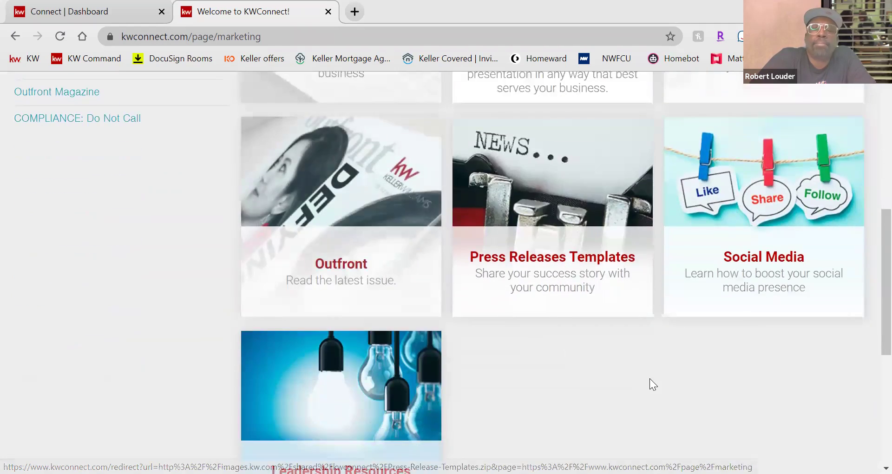
{"action": "scroll", "coordinate": [649, 379], "scroll_direction": "up", "scroll_amount": 1}
{"action": "scroll", "coordinate": [546, 288], "scroll_direction": "up", "scroll_amount": 5}
{"action": "scroll", "coordinate": [547, 294], "scroll_direction": "down", "scroll_amount": 1}
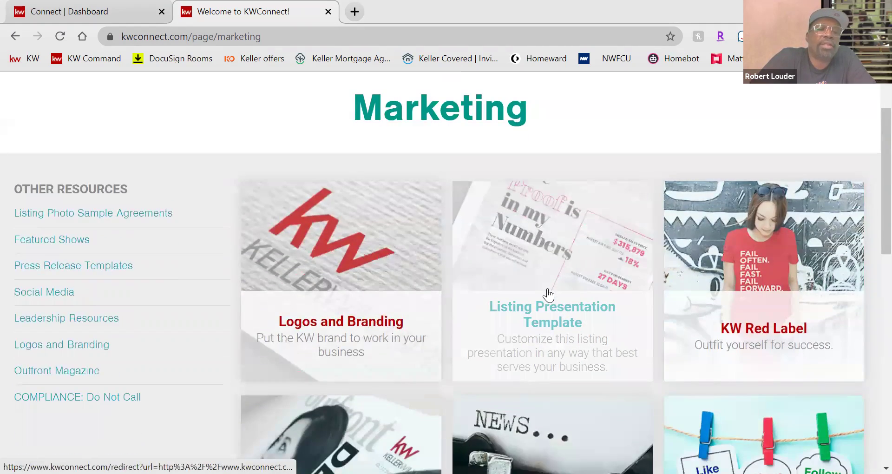
{"action": "scroll", "coordinate": [549, 293], "scroll_direction": "down", "scroll_amount": 1}
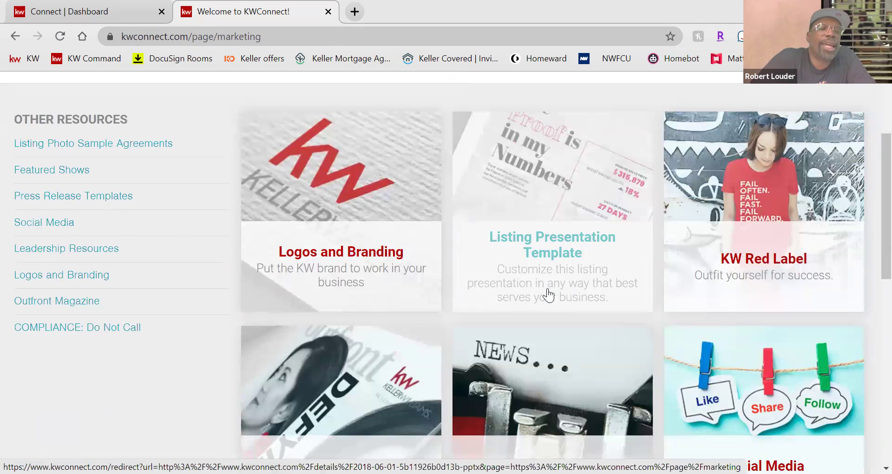
{"action": "scroll", "coordinate": [549, 294], "scroll_direction": "down", "scroll_amount": 3}
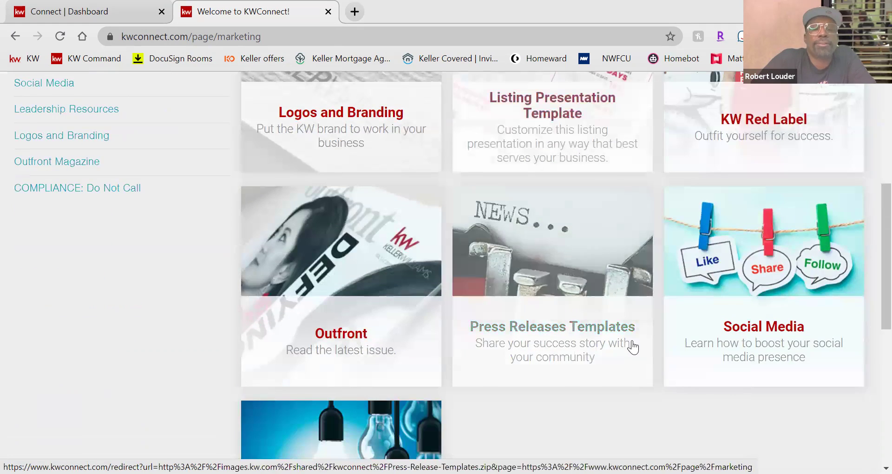
Step: Reopen the Logos and Branding page and review its Market Center Logos and Primary Logos sections
{"action": "scroll", "coordinate": [633, 342], "scroll_direction": "up", "scroll_amount": 6}
{"action": "left_click", "coordinate": [351, 398]}
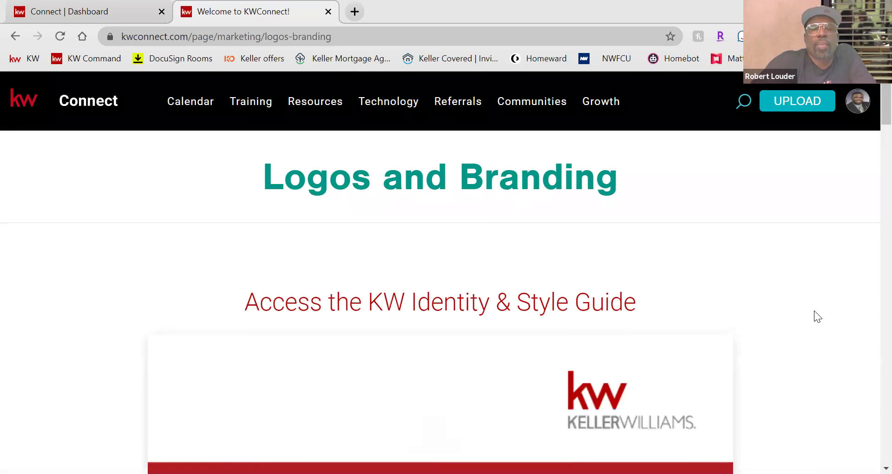
{"action": "scroll", "coordinate": [816, 312], "scroll_direction": "down", "scroll_amount": 12}
{"action": "scroll", "coordinate": [820, 319], "scroll_direction": "down", "scroll_amount": 6}
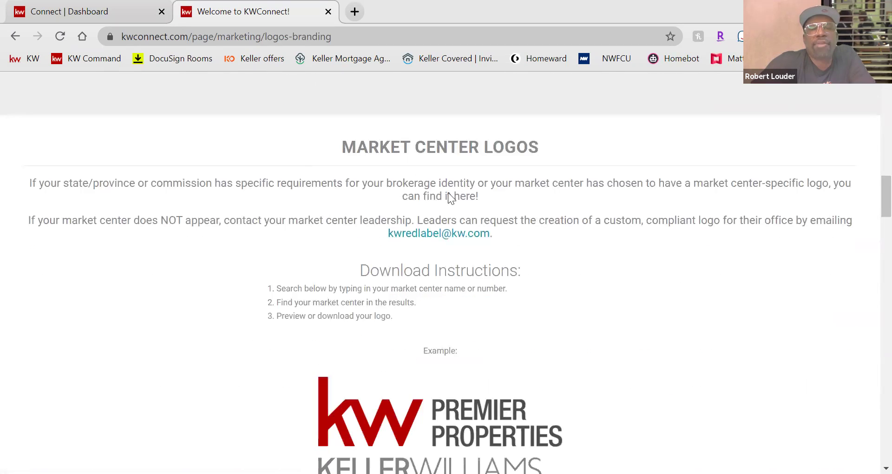
{"action": "scroll", "coordinate": [698, 253], "scroll_direction": "down", "scroll_amount": 5}
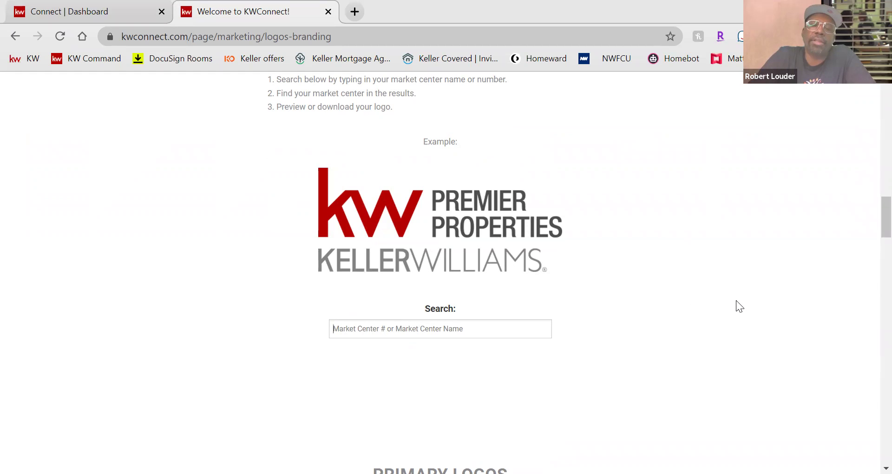
{"action": "scroll", "coordinate": [746, 256], "scroll_direction": "down", "scroll_amount": 5}
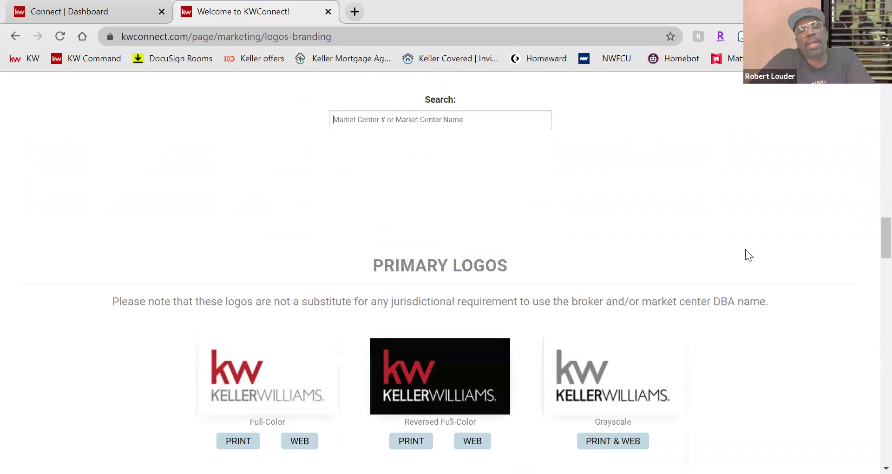
{"action": "scroll", "coordinate": [745, 253], "scroll_direction": "up", "scroll_amount": 20}
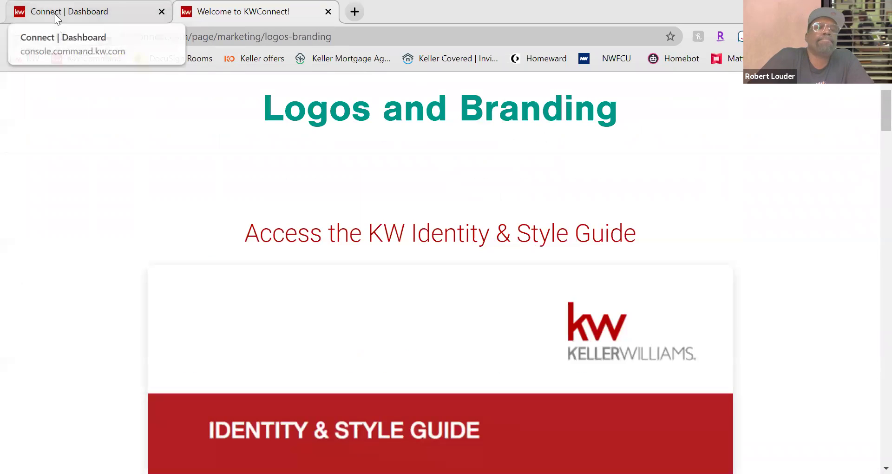
Step: Close the KW Connect site and open the KW MarketPlace from the Command dashboard
{"action": "left_click", "coordinate": [86, 9]}
{"action": "left_click", "coordinate": [329, 11]}
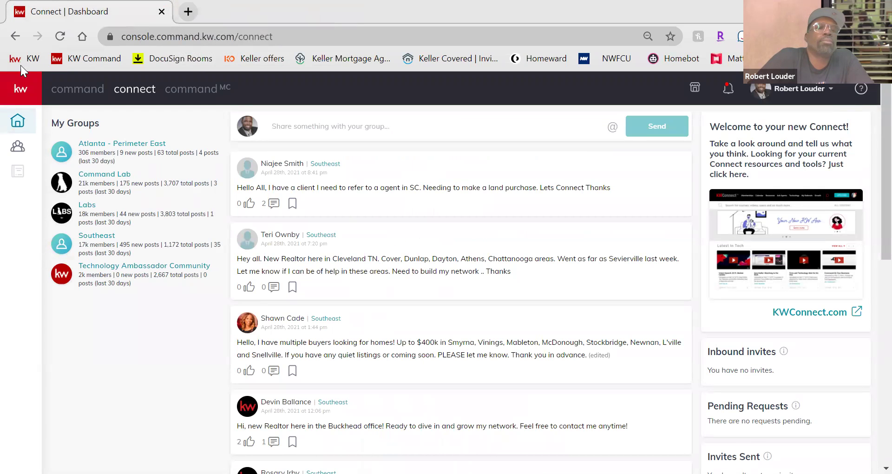
{"action": "left_click", "coordinate": [18, 35]}
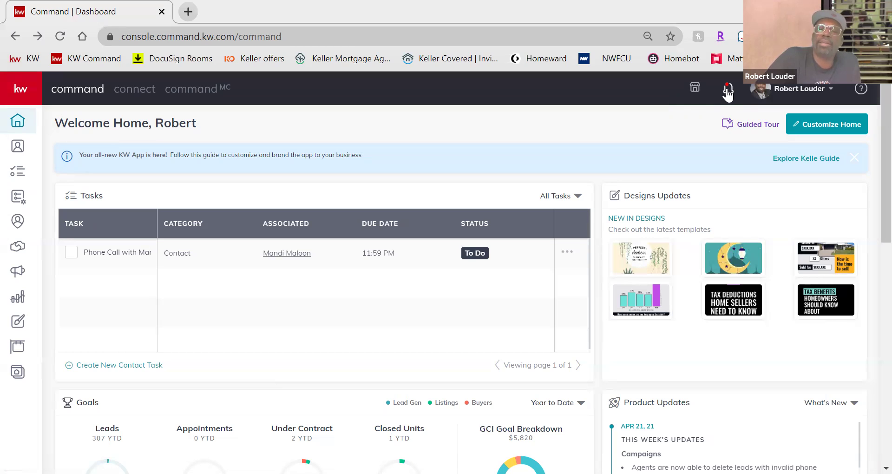
{"action": "left_click", "coordinate": [695, 87]}
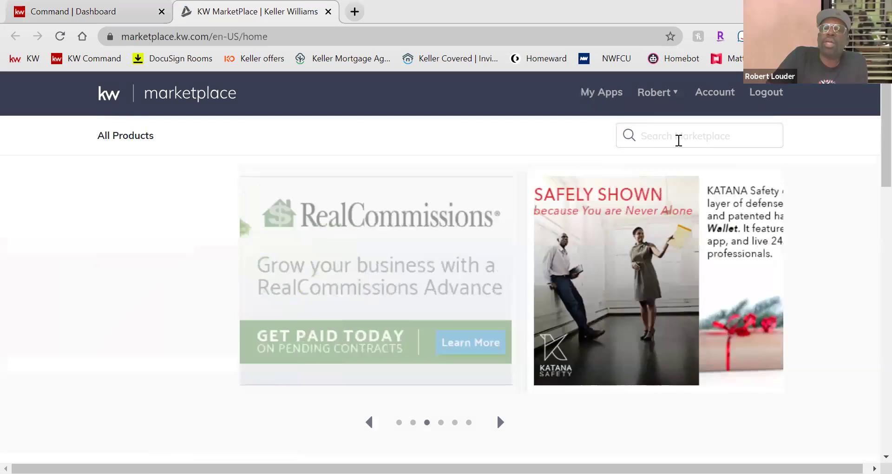
Step: Search the KW MarketPlace for "twilio" and look over the matching product listing
{"action": "left_click", "coordinate": [679, 140]}
{"action": "type", "text": "twili"}
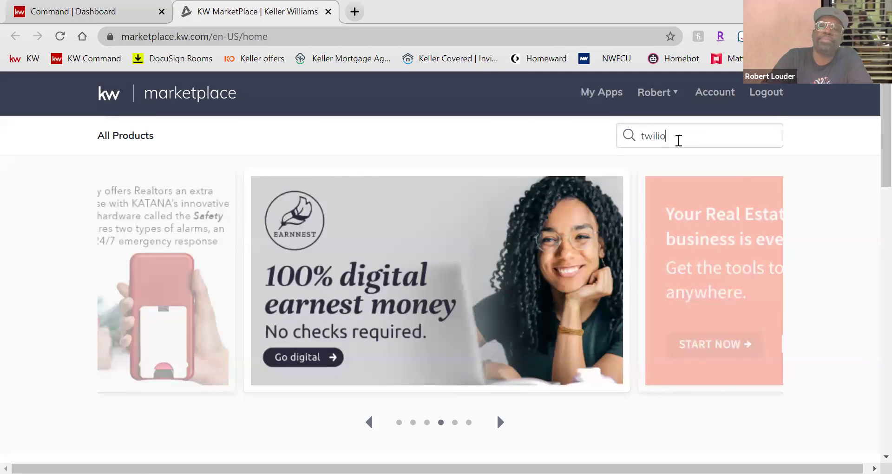
{"action": "type", "text": "o"}
{"action": "key", "text": "Return"}
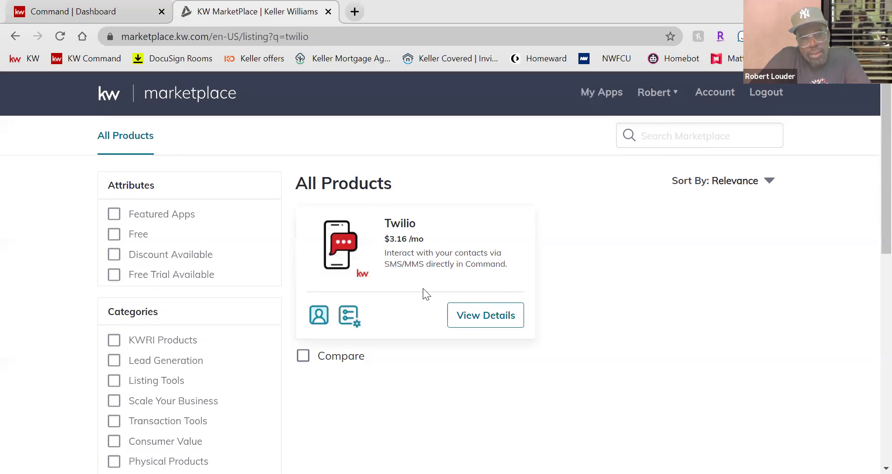
{"action": "scroll", "coordinate": [622, 337], "scroll_direction": "down", "scroll_amount": 3}
{"action": "scroll", "coordinate": [618, 336], "scroll_direction": "up", "scroll_amount": 3}
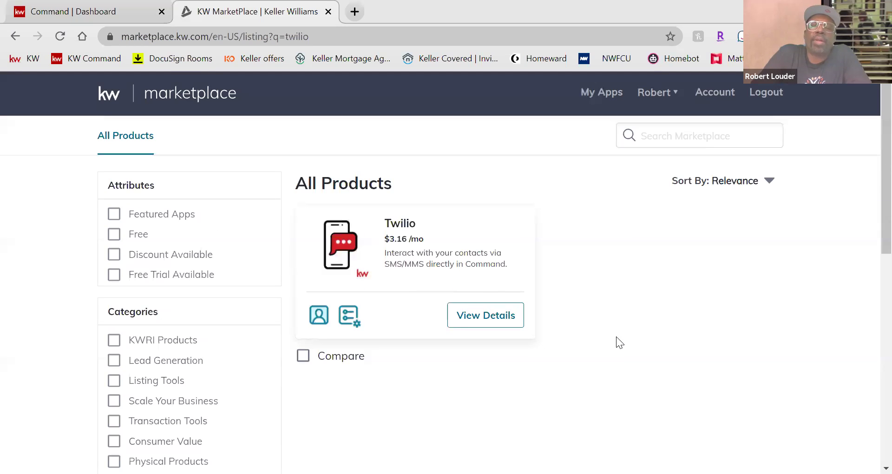
Step: Open the account settings in Command and look through the connected apps down to the Twilio messaging integration
{"action": "left_click", "coordinate": [87, 12]}
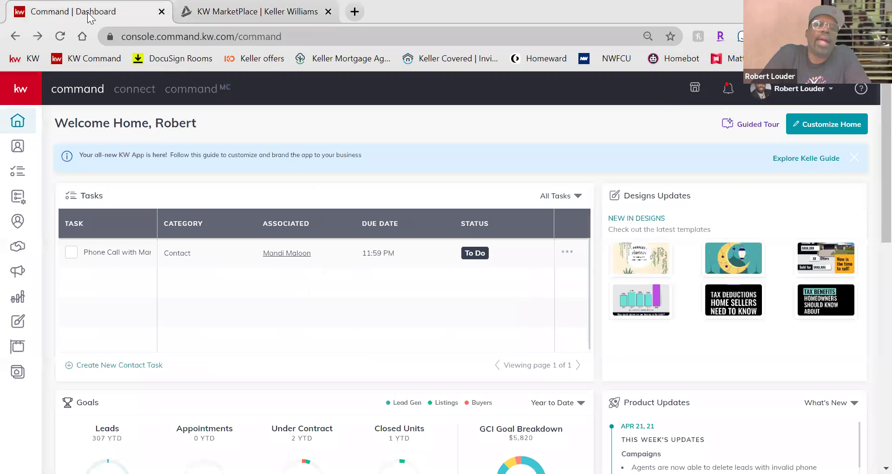
{"action": "left_click", "coordinate": [792, 90]}
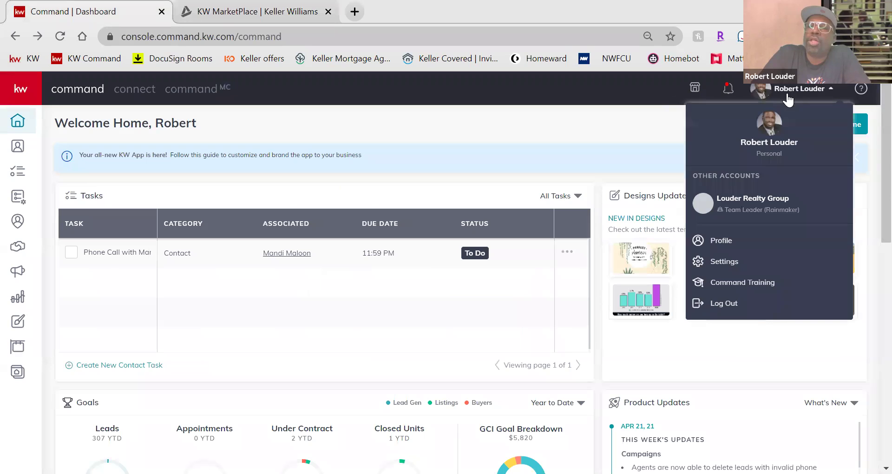
{"action": "left_click", "coordinate": [734, 256]}
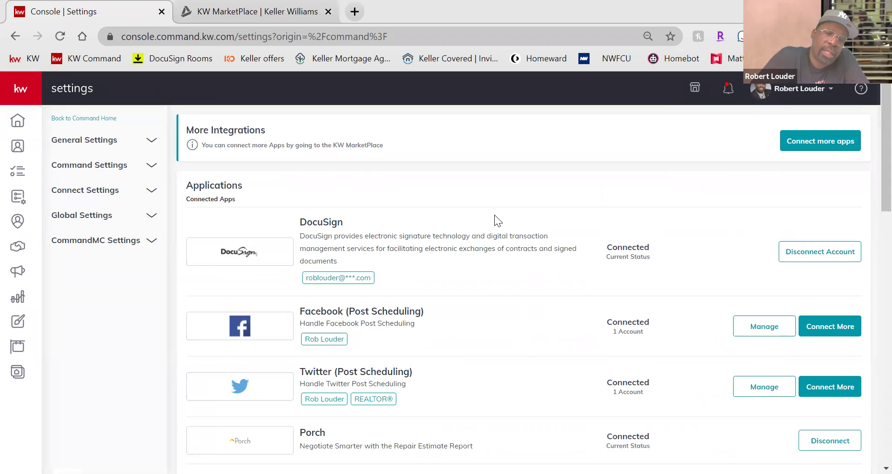
{"action": "scroll", "coordinate": [554, 175], "scroll_direction": "down", "scroll_amount": 5}
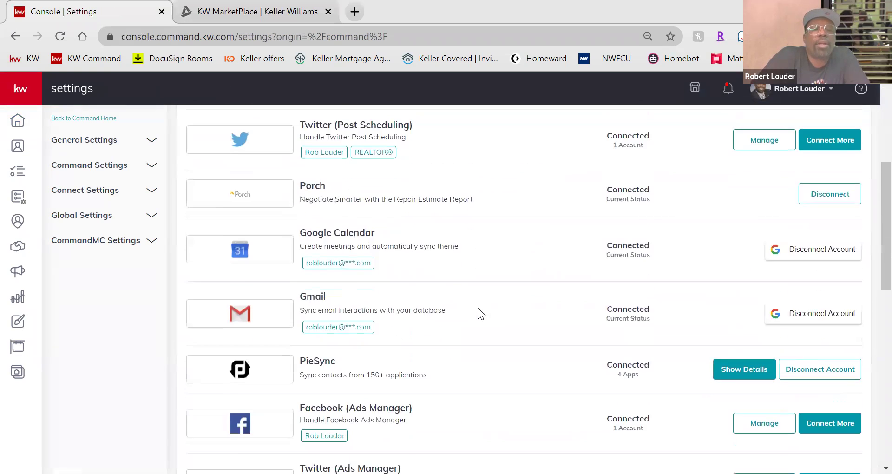
{"action": "scroll", "coordinate": [478, 308], "scroll_direction": "down", "scroll_amount": 9}
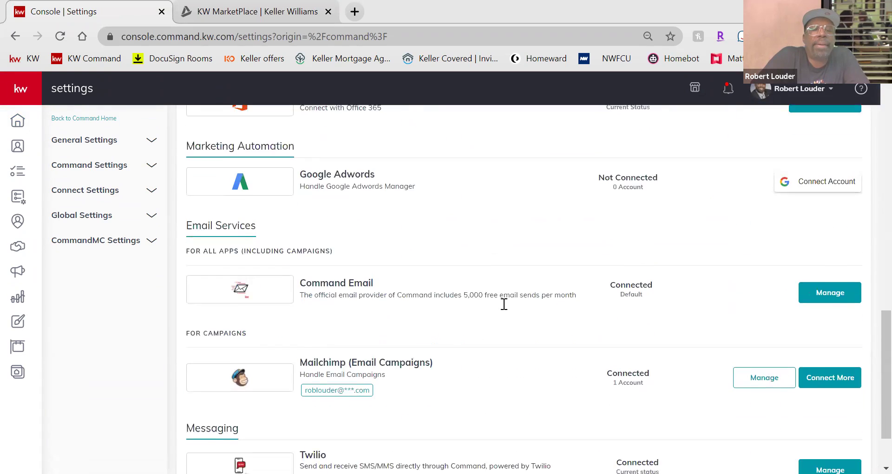
{"action": "scroll", "coordinate": [505, 307], "scroll_direction": "down", "scroll_amount": 2}
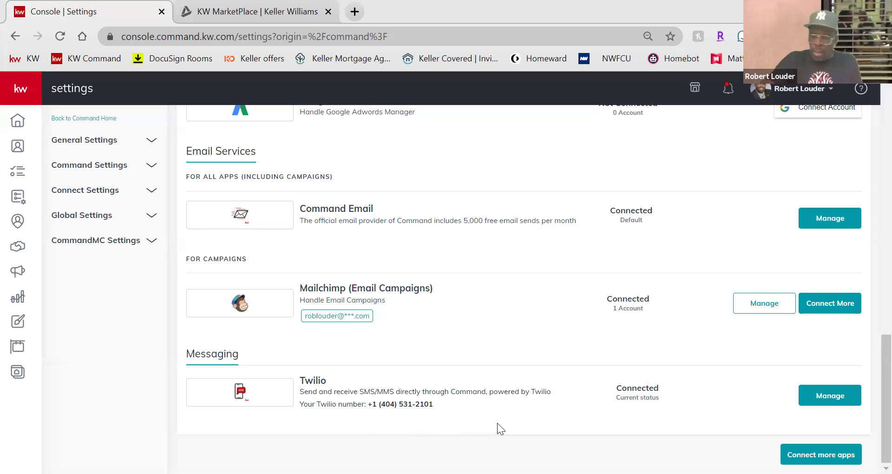
Step: Review the full list of app integrations again, from DocuSign to the Email Services and Messaging sections
{"action": "scroll", "coordinate": [508, 416], "scroll_direction": "up", "scroll_amount": 10}
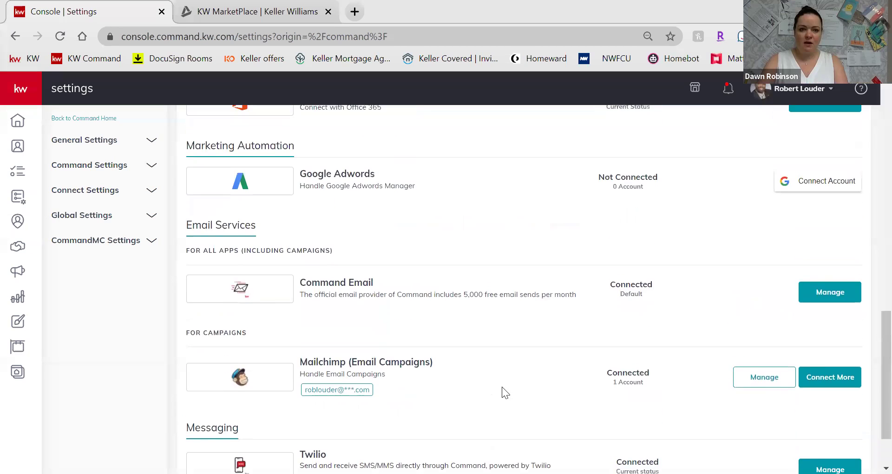
{"action": "scroll", "coordinate": [500, 339], "scroll_direction": "up", "scroll_amount": 5}
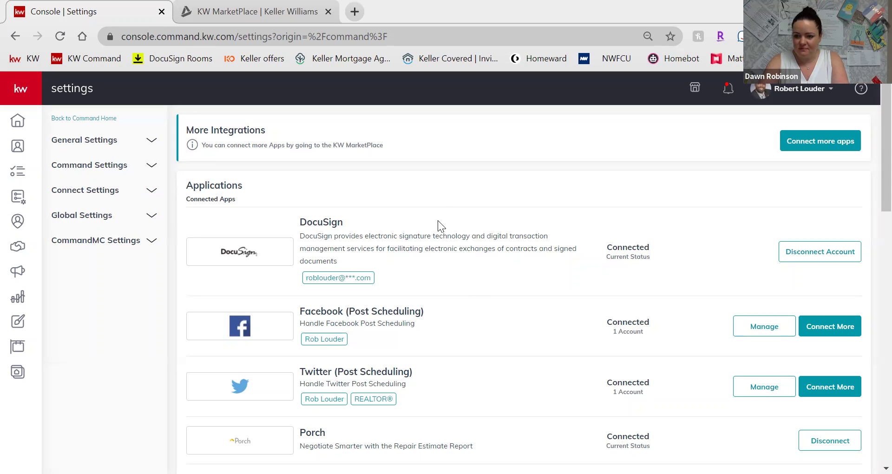
{"action": "scroll", "coordinate": [473, 289], "scroll_direction": "down", "scroll_amount": 10}
{"action": "scroll", "coordinate": [521, 361], "scroll_direction": "down", "scroll_amount": 6}
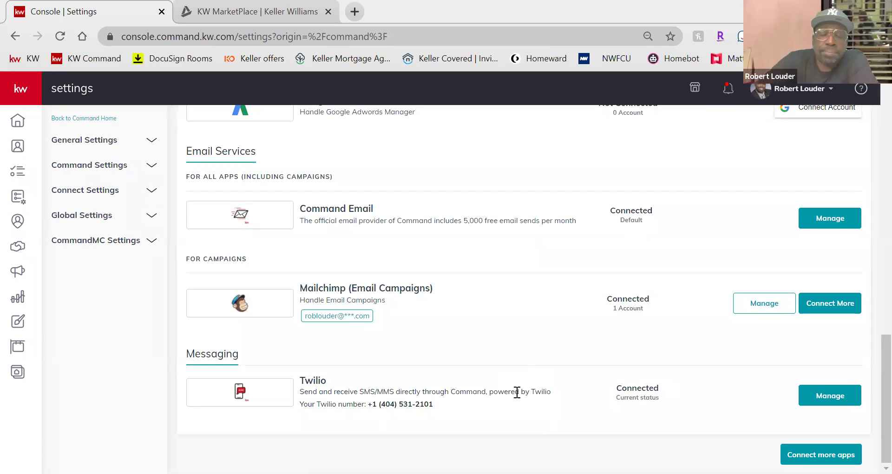
{"action": "scroll", "coordinate": [517, 392], "scroll_direction": "up", "scroll_amount": 3}
{"action": "scroll", "coordinate": [562, 377], "scroll_direction": "up", "scroll_amount": 10}
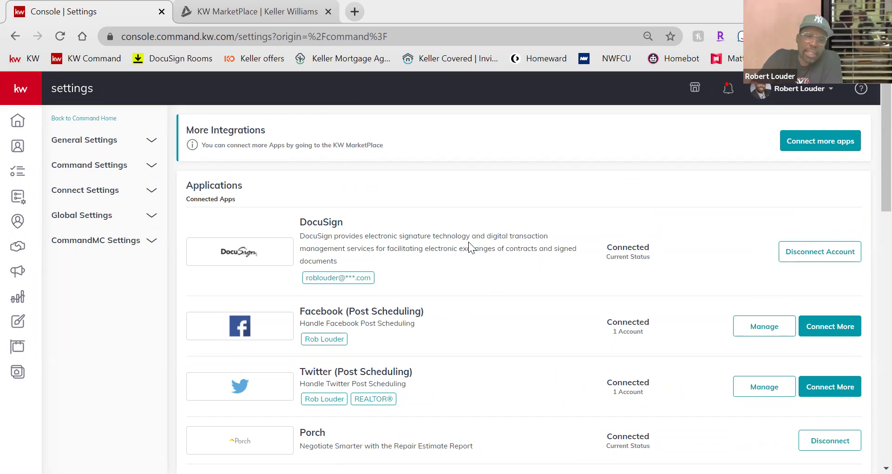
Step: Open the KW MarketPlace from the Command settings page, search for "docusign" and look over the matching products
{"action": "left_click", "coordinate": [696, 90]}
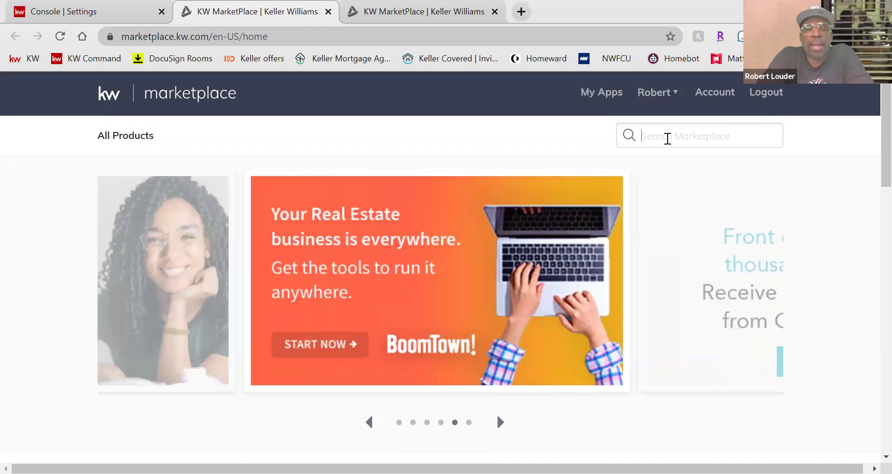
{"action": "left_click", "coordinate": [664, 135]}
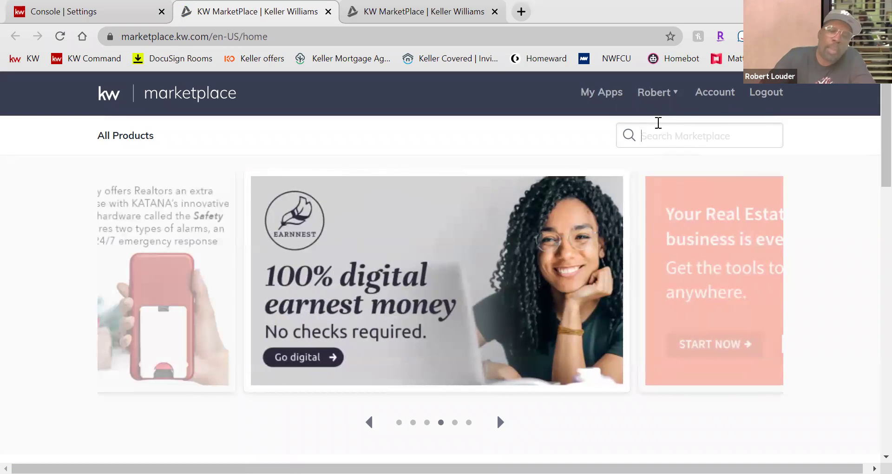
{"action": "left_click", "coordinate": [647, 134]}
{"action": "type", "text": "docus"}
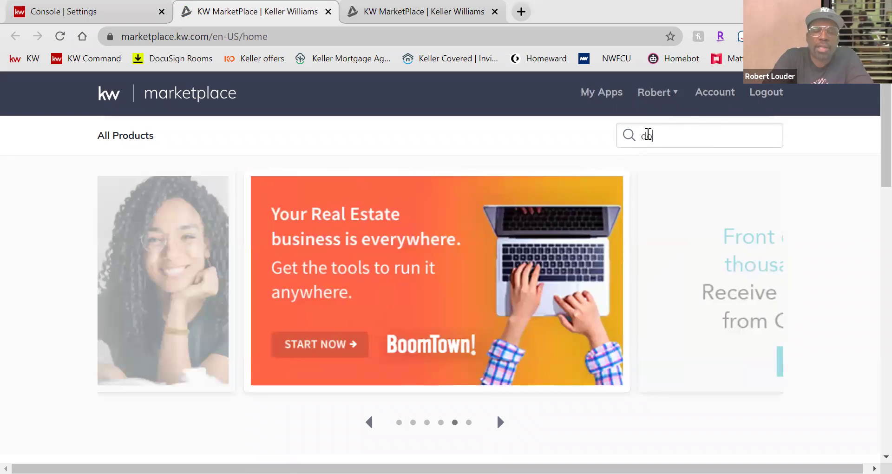
{"action": "type", "text": "ign"}
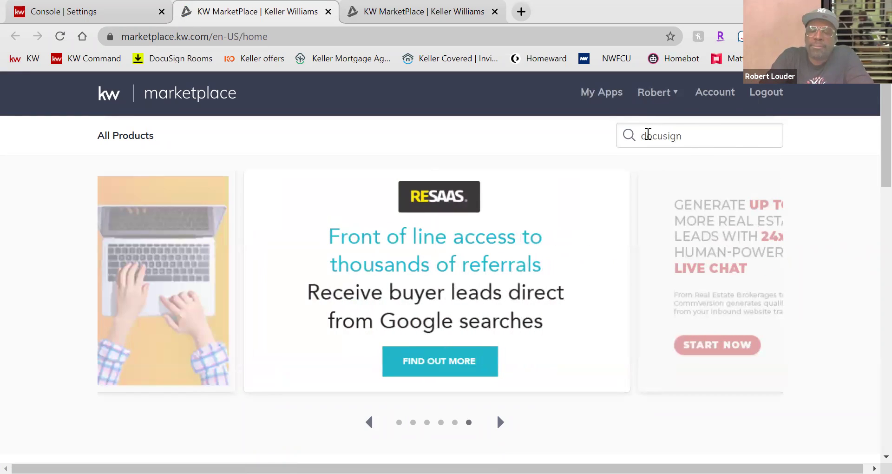
{"action": "key", "text": "Return"}
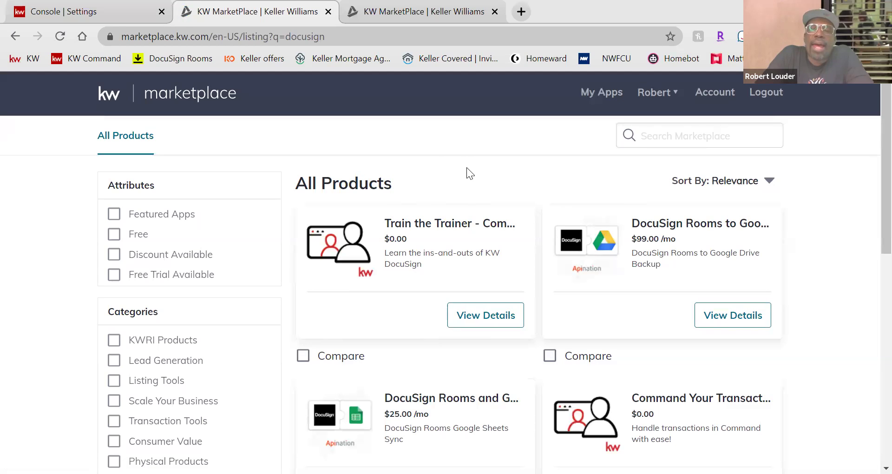
{"action": "scroll", "coordinate": [467, 168], "scroll_direction": "down", "scroll_amount": 1}
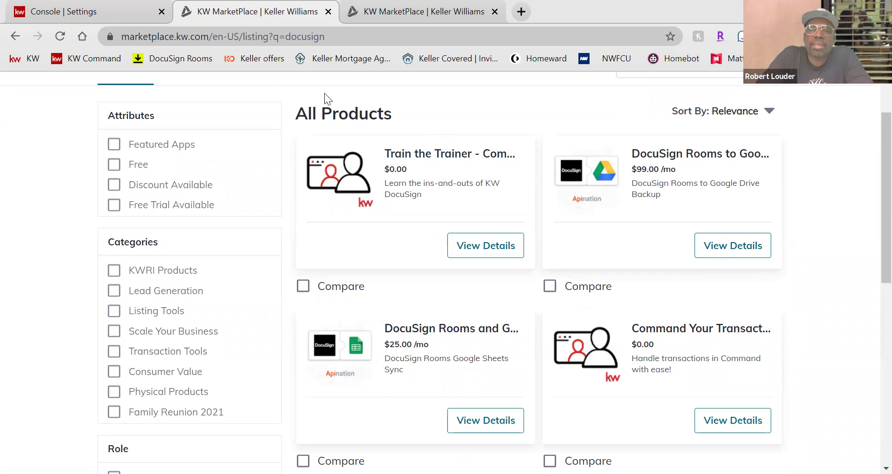
{"action": "scroll", "coordinate": [298, 165], "scroll_direction": "up", "scroll_amount": 1}
Step: Return to the Command settings and examine each connected app, from DocuSign and social media accounts to Mailchimp and Twilio
{"action": "left_click", "coordinate": [95, 13]}
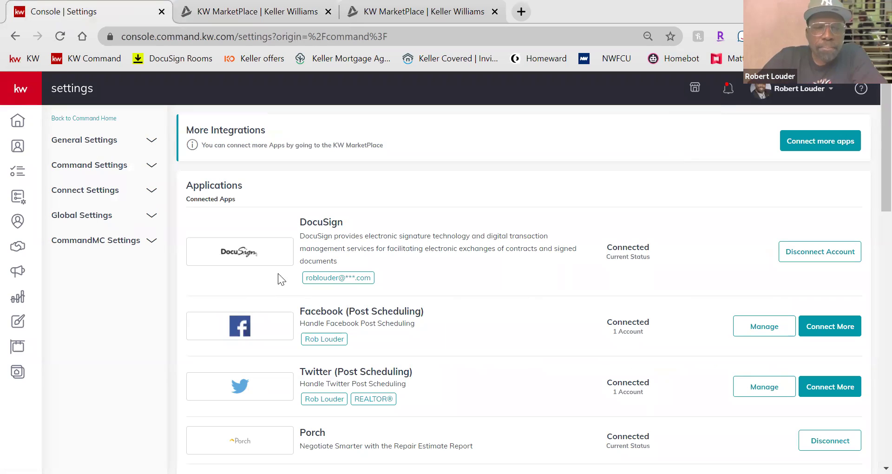
{"action": "scroll", "coordinate": [449, 307], "scroll_direction": "down", "scroll_amount": 3}
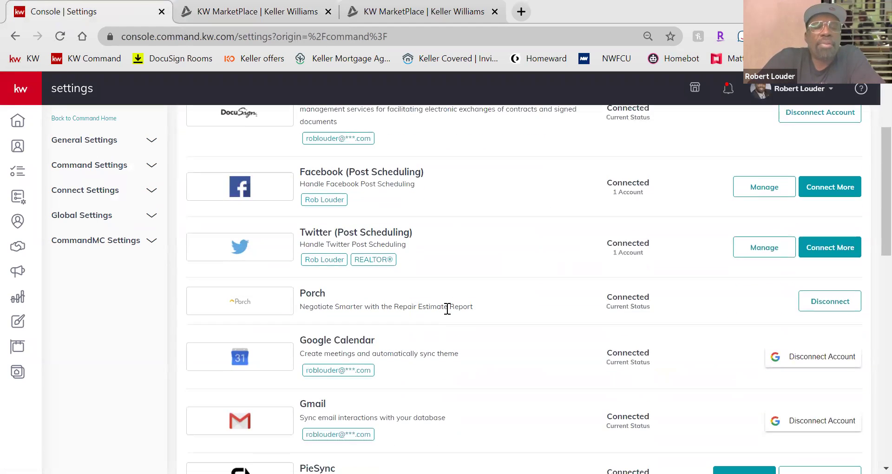
{"action": "scroll", "coordinate": [447, 309], "scroll_direction": "down", "scroll_amount": 2}
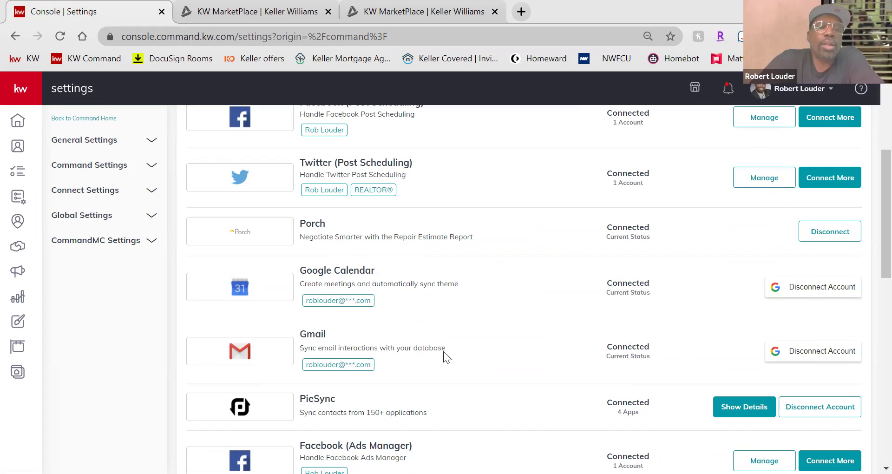
{"action": "scroll", "coordinate": [443, 351], "scroll_direction": "down", "scroll_amount": 2}
{"action": "scroll", "coordinate": [445, 346], "scroll_direction": "down", "scroll_amount": 3}
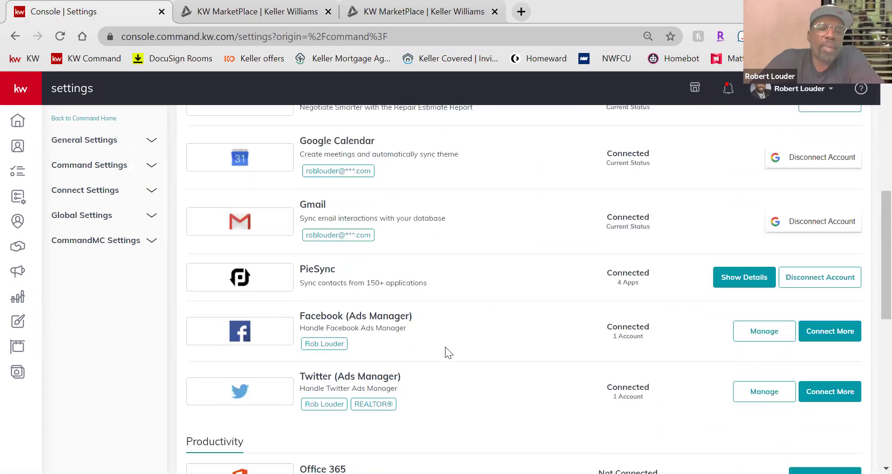
{"action": "scroll", "coordinate": [435, 311], "scroll_direction": "down", "scroll_amount": 4}
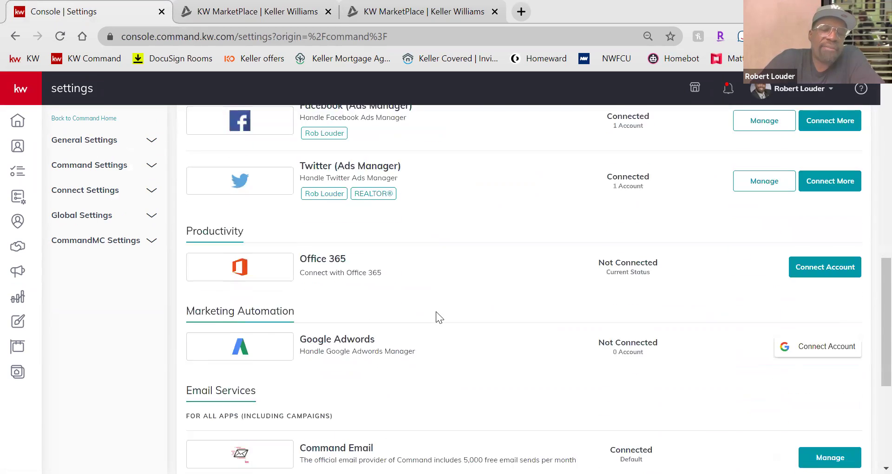
{"action": "scroll", "coordinate": [453, 353], "scroll_direction": "down", "scroll_amount": 3}
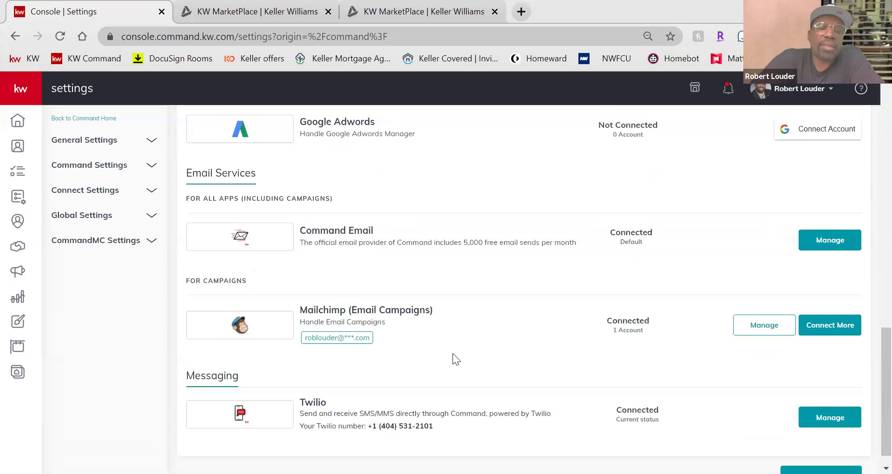
Step: Recheck the integrations list, covering the Productivity, Marketing Automation and Email Services sections, and return to its beginning
{"action": "scroll", "coordinate": [315, 260], "scroll_direction": "up", "scroll_amount": 10}
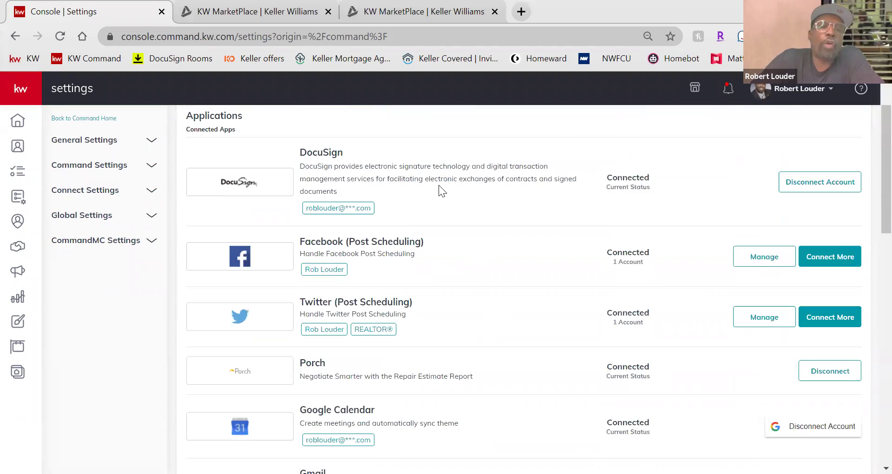
{"action": "scroll", "coordinate": [421, 186], "scroll_direction": "down", "scroll_amount": 5}
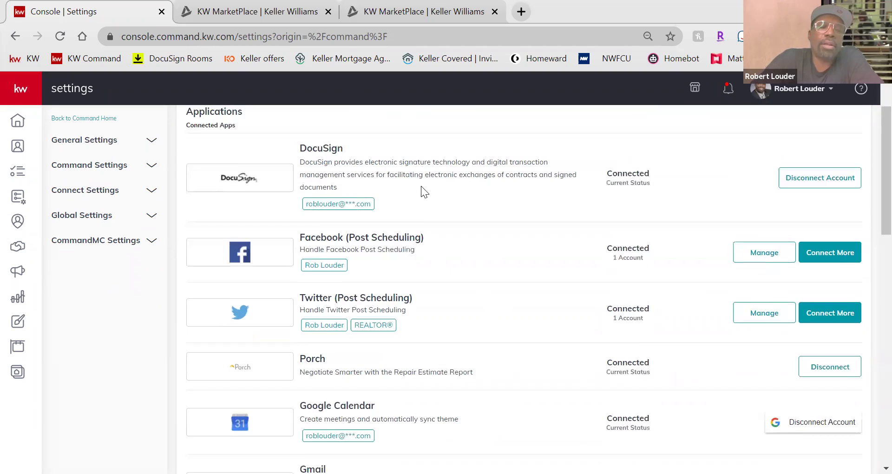
{"action": "scroll", "coordinate": [423, 186], "scroll_direction": "down", "scroll_amount": 4}
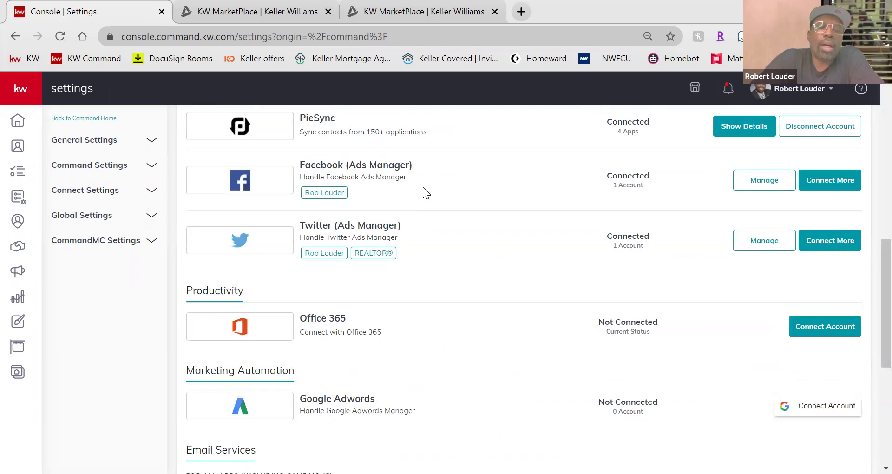
{"action": "scroll", "coordinate": [423, 186], "scroll_direction": "down", "scroll_amount": 3}
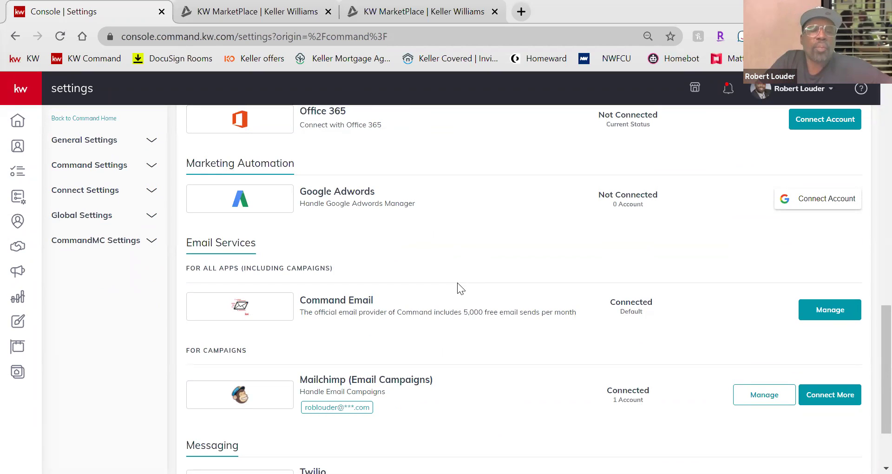
{"action": "scroll", "coordinate": [455, 246], "scroll_direction": "down", "scroll_amount": 1}
{"action": "scroll", "coordinate": [479, 272], "scroll_direction": "up", "scroll_amount": 1}
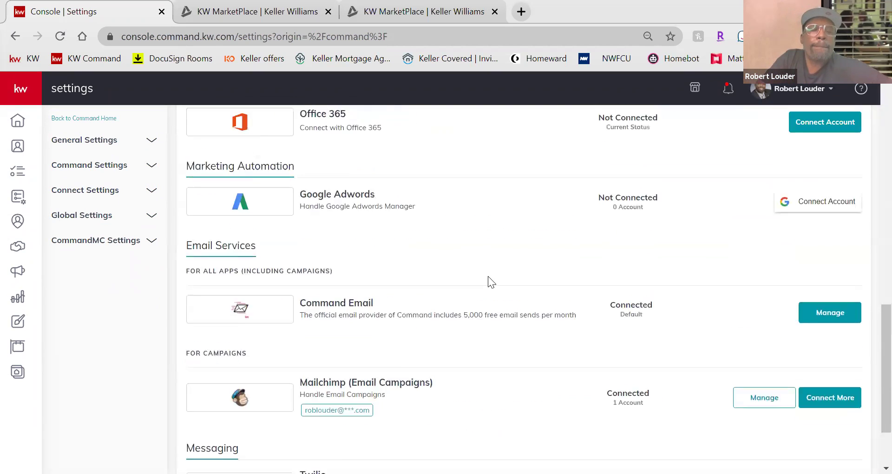
{"action": "scroll", "coordinate": [490, 274], "scroll_direction": "up", "scroll_amount": 12}
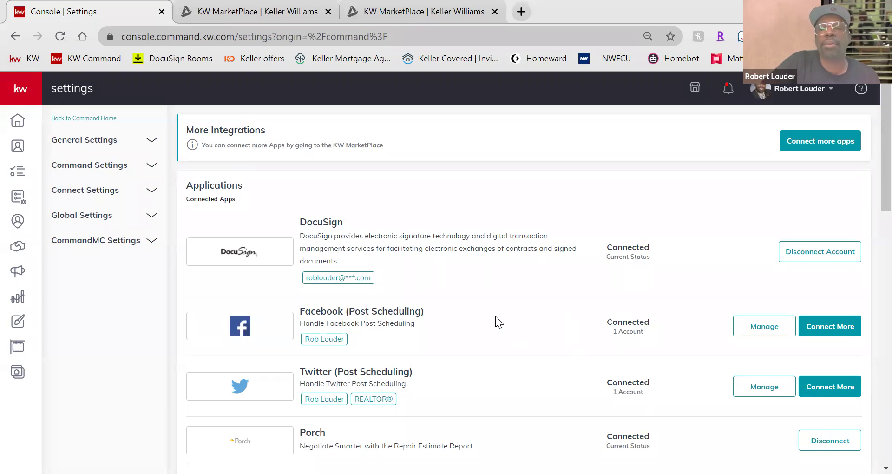
Step: Examine the Google Calendar, Gmail and PieSync integrations among the connected apps
{"action": "scroll", "coordinate": [496, 318], "scroll_direction": "down", "scroll_amount": 3}
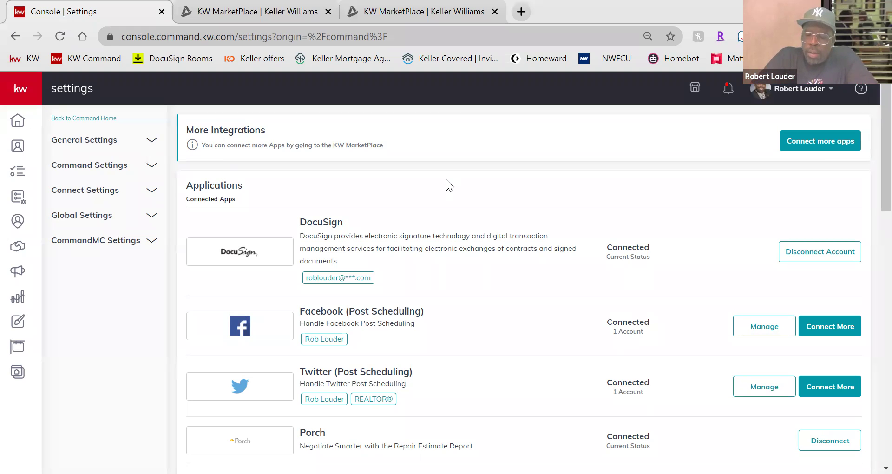
{"action": "scroll", "coordinate": [465, 361], "scroll_direction": "down", "scroll_amount": 5}
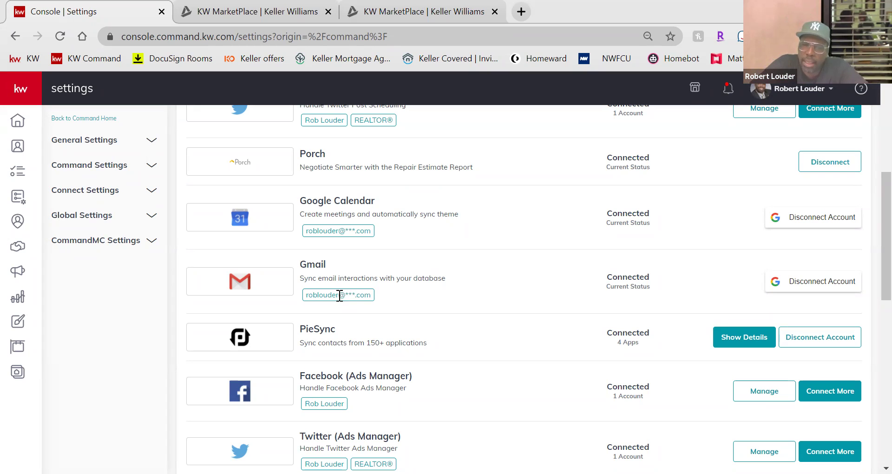
{"action": "scroll", "coordinate": [446, 279], "scroll_direction": "down", "scroll_amount": 3}
{"action": "scroll", "coordinate": [446, 279], "scroll_direction": "up", "scroll_amount": 3}
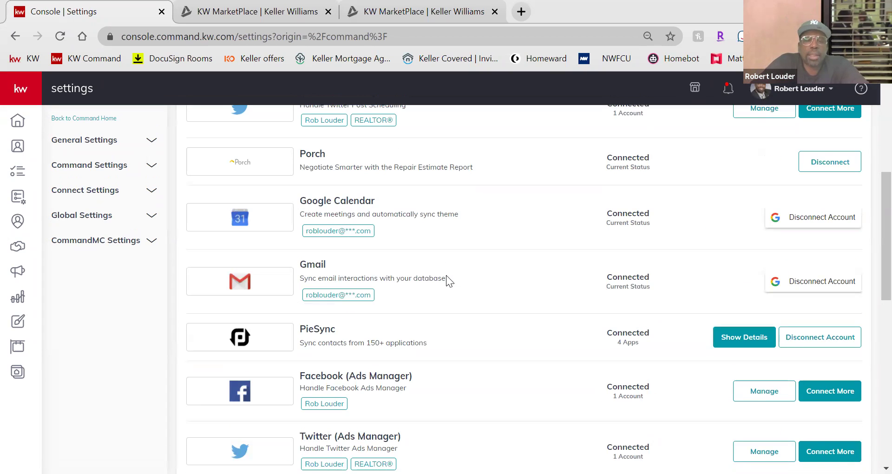
{"action": "scroll", "coordinate": [496, 265], "scroll_direction": "up", "scroll_amount": 4}
{"action": "scroll", "coordinate": [495, 269], "scroll_direction": "down", "scroll_amount": 5}
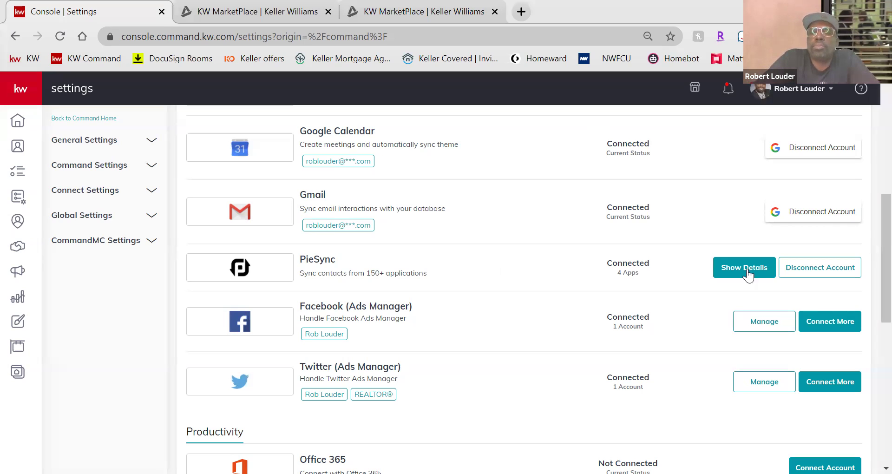
Step: Look over the ad manager, Office 365, Google Adwords and email integrations once more, ending back at the DocuSign entry
{"action": "scroll", "coordinate": [487, 400], "scroll_direction": "down", "scroll_amount": 5}
{"action": "scroll", "coordinate": [494, 389], "scroll_direction": "up", "scroll_amount": 8}
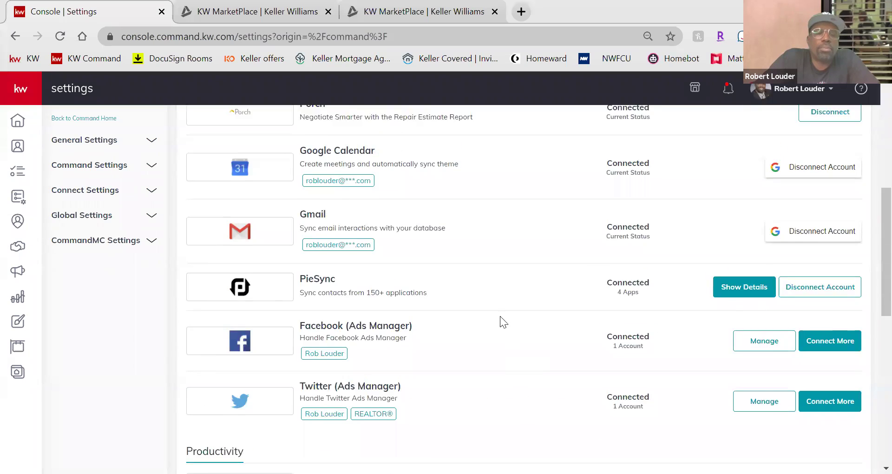
{"action": "scroll", "coordinate": [523, 344], "scroll_direction": "down", "scroll_amount": 1}
{"action": "scroll", "coordinate": [529, 343], "scroll_direction": "down", "scroll_amount": 10}
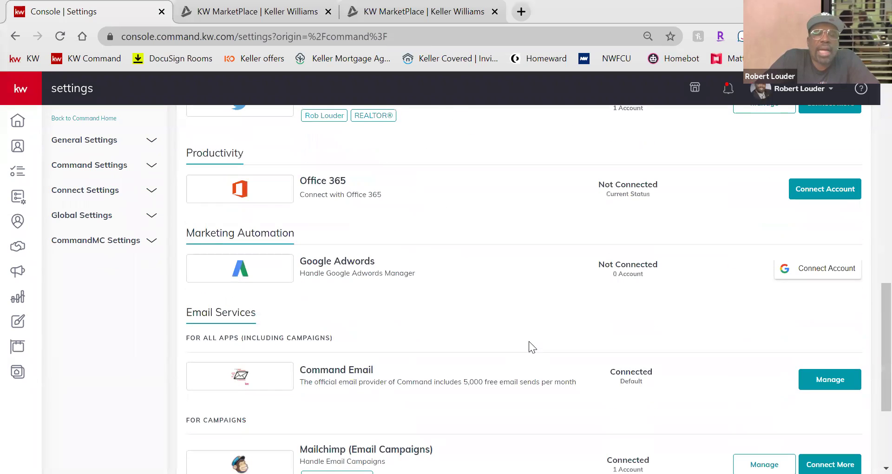
{"action": "scroll", "coordinate": [549, 347], "scroll_direction": "up", "scroll_amount": 6}
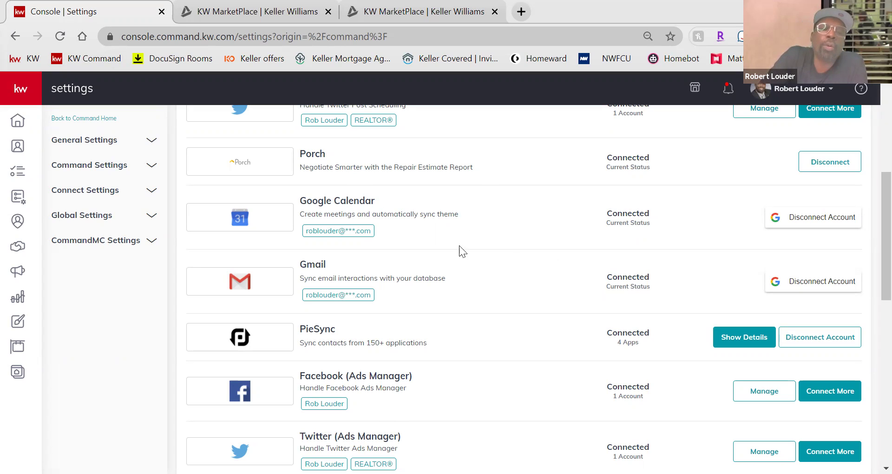
{"action": "scroll", "coordinate": [501, 263], "scroll_direction": "down", "scroll_amount": 3}
{"action": "scroll", "coordinate": [509, 264], "scroll_direction": "up", "scroll_amount": 9}
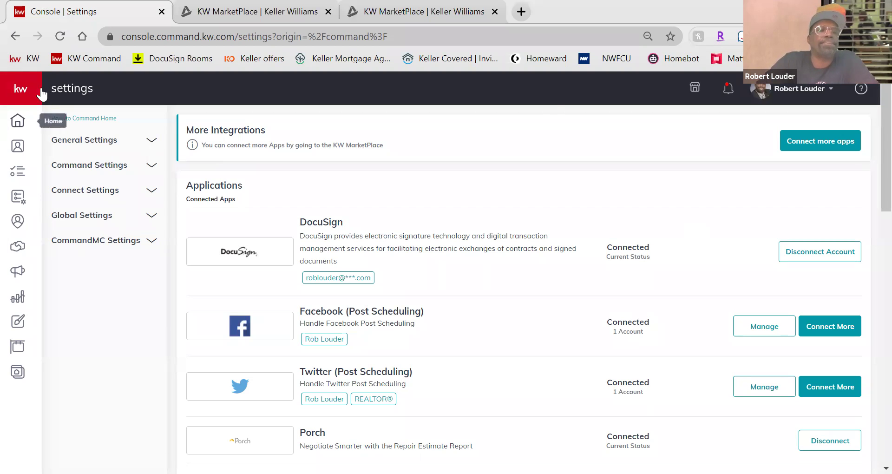
Step: Go to the Contacts page and open a blank Add to Contacts form
{"action": "left_click", "coordinate": [19, 147]}
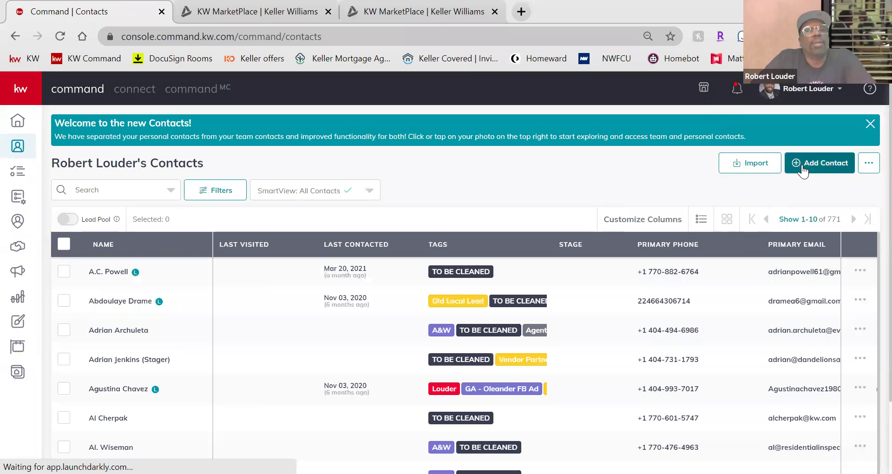
{"action": "left_click", "coordinate": [803, 168]}
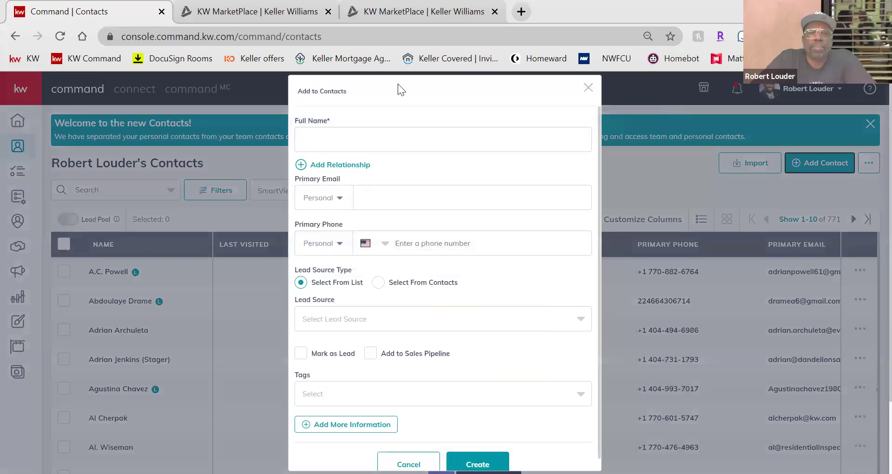
{"action": "left_click", "coordinate": [403, 138]}
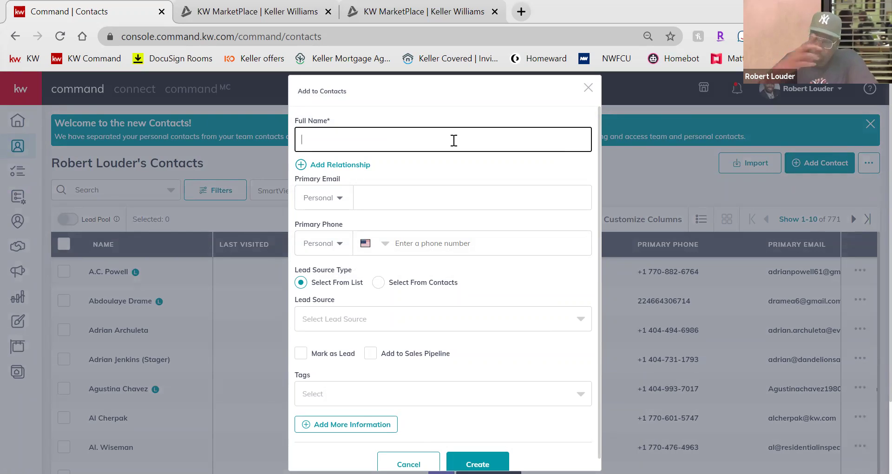
{"action": "left_click", "coordinate": [539, 175]}
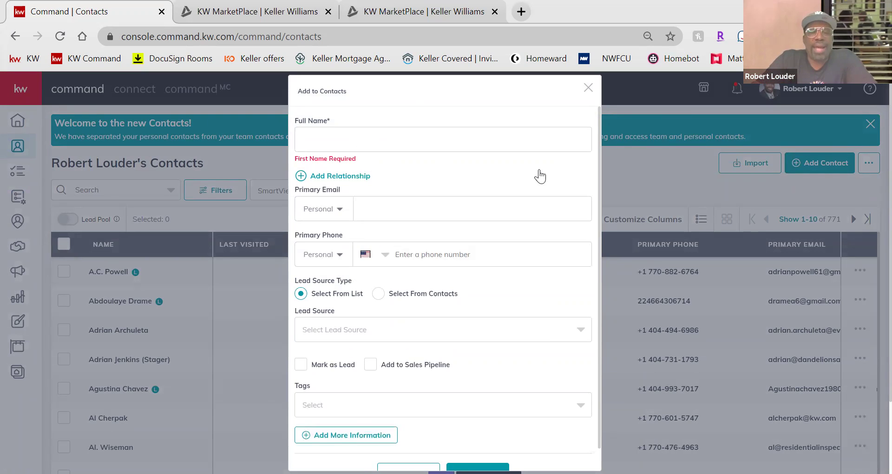
Step: Examine the relationship fields of the new contact form, including the relationship types offered
{"action": "left_click", "coordinate": [301, 176]}
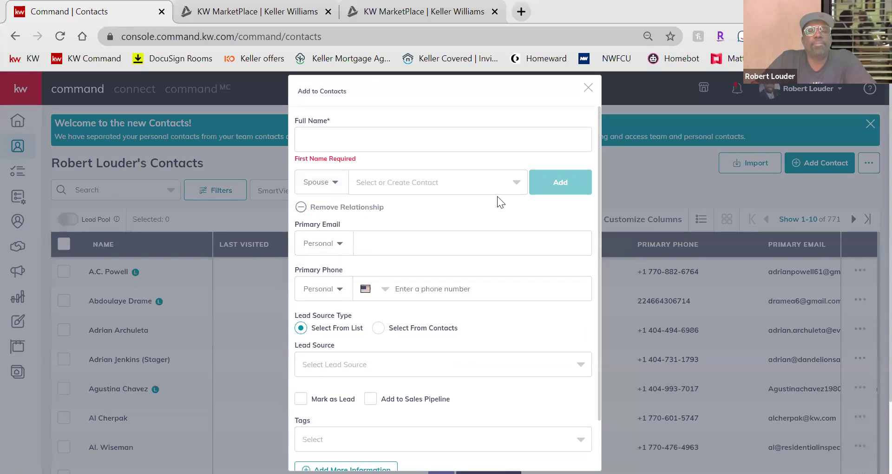
{"action": "left_click", "coordinate": [337, 185]}
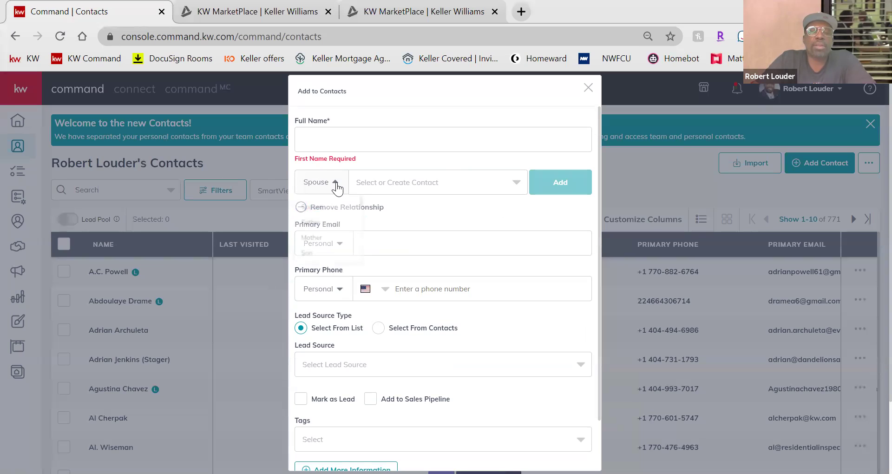
{"action": "left_click", "coordinate": [438, 214]}
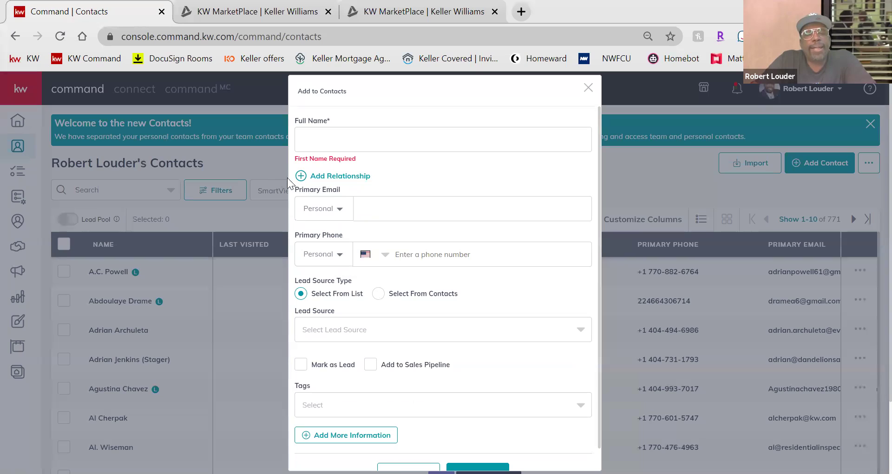
{"action": "left_click", "coordinate": [301, 176]}
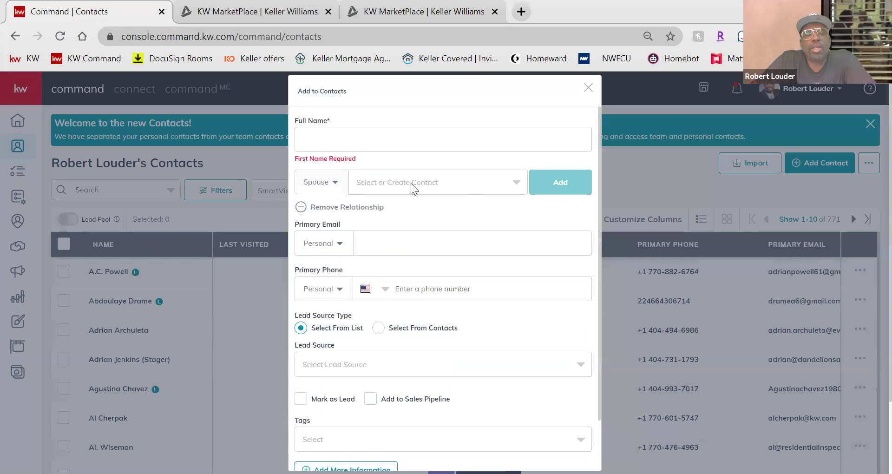
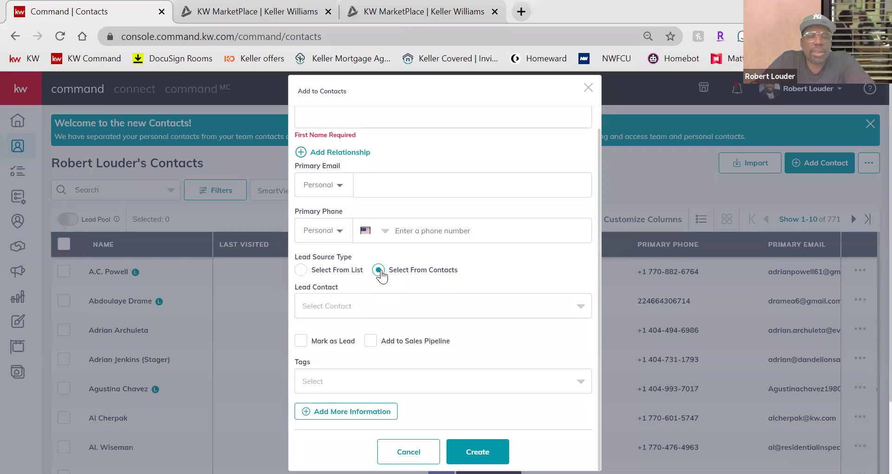
Step: Set the lead source type to Select From List and look over the available lead sources
{"action": "left_click", "coordinate": [300, 269]}
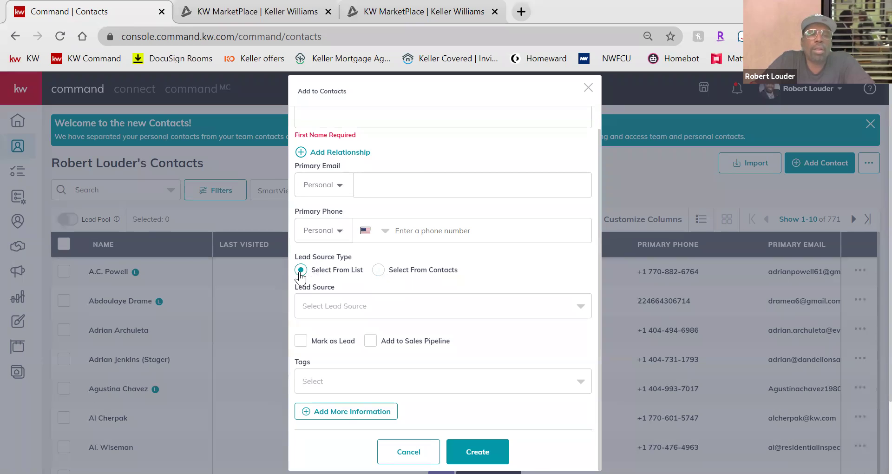
{"action": "left_click", "coordinate": [383, 301]}
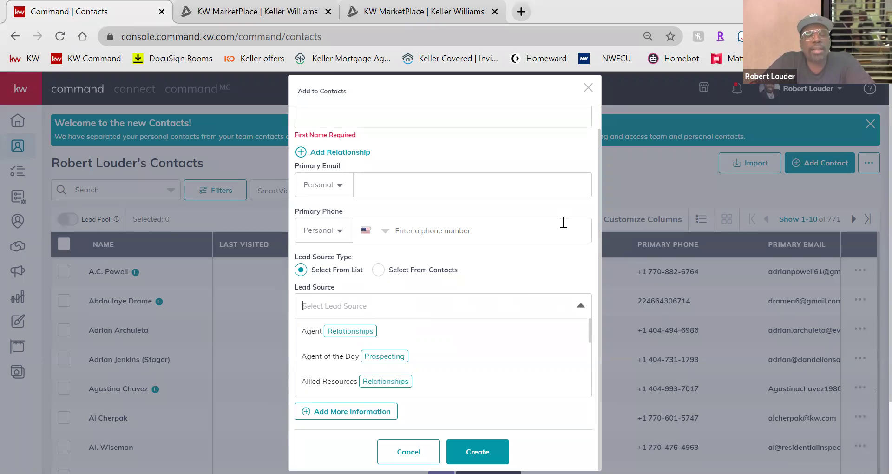
{"action": "left_click", "coordinate": [521, 262]}
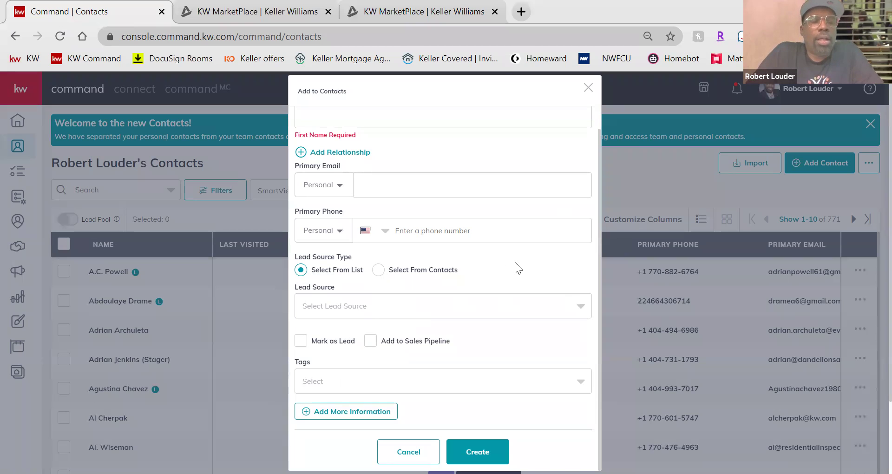
Step: Search the lead sources for "sphe" and choose Sphere for the new contact
{"action": "left_click", "coordinate": [480, 307]}
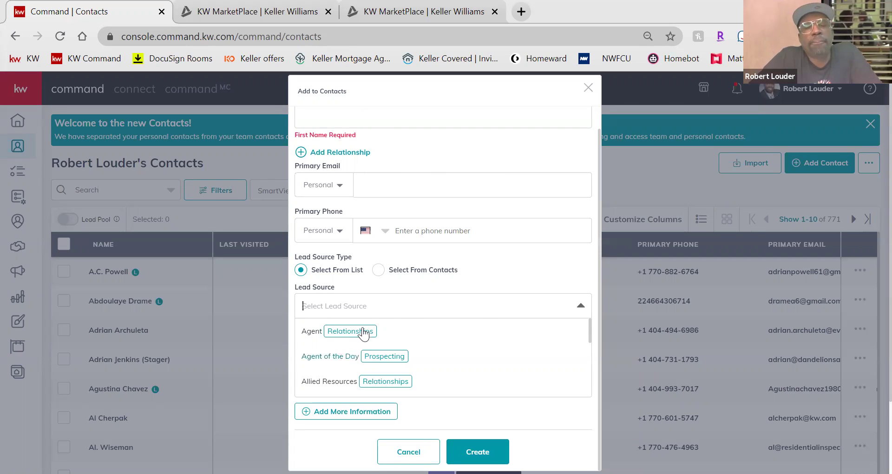
{"action": "type", "text": "spehr"}
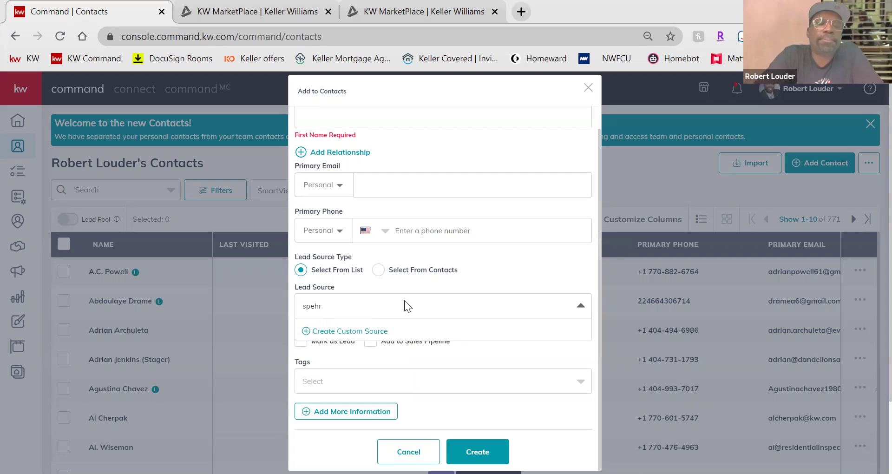
{"action": "key", "text": "BackSpace"}
{"action": "type", "text": "he"}
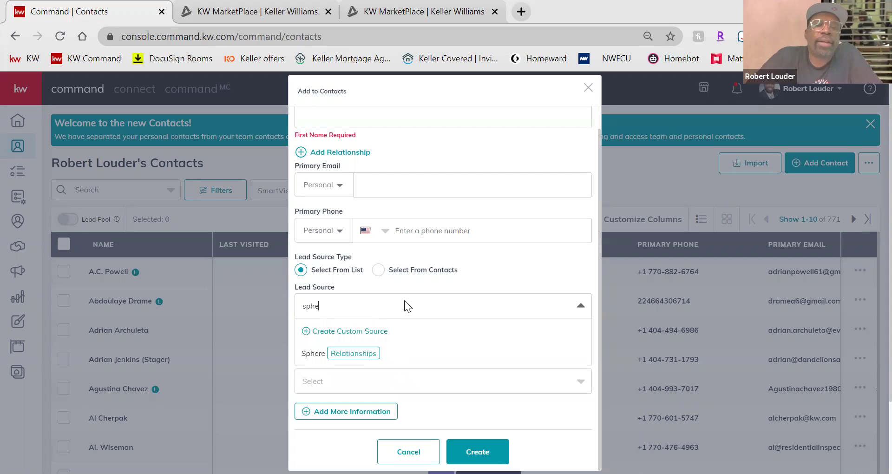
{"action": "left_click", "coordinate": [309, 354]}
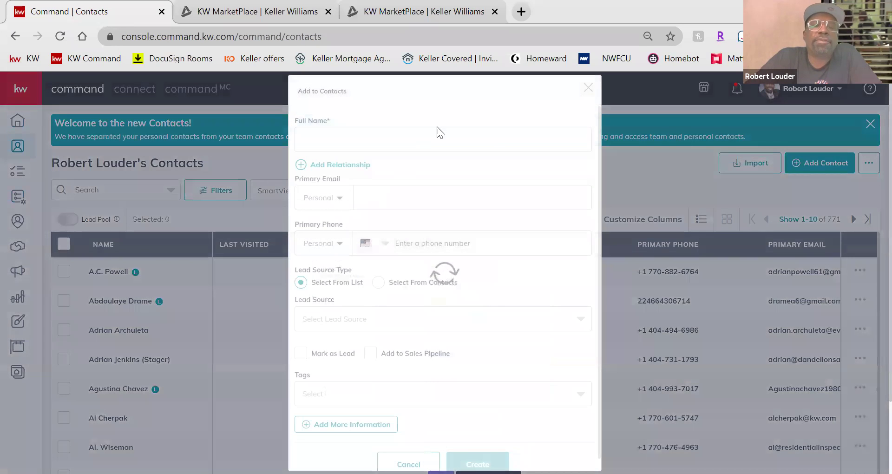
{"action": "key", "text": "ctrl+a"}
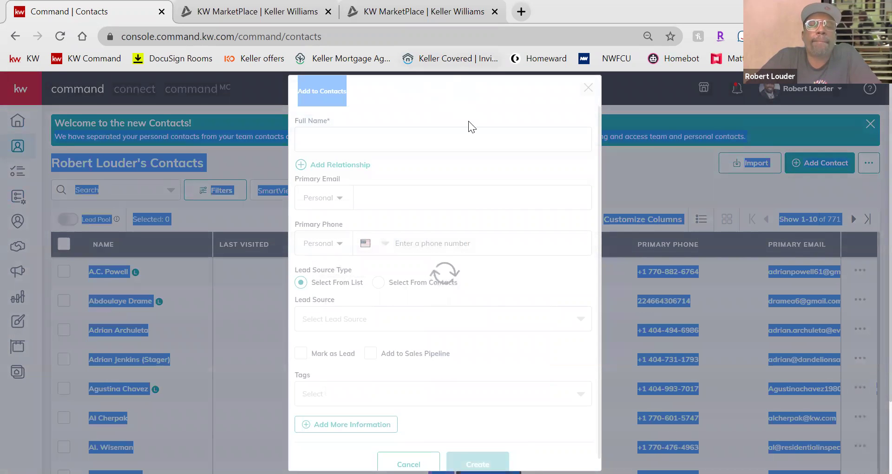
{"action": "left_click", "coordinate": [483, 233]}
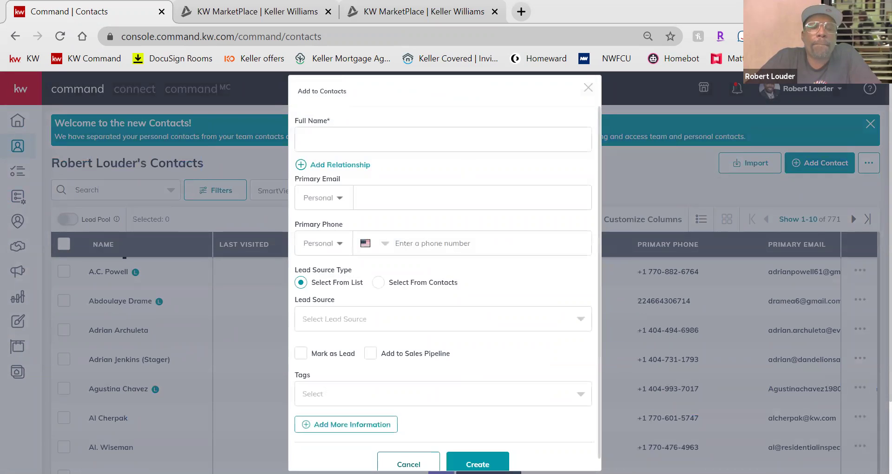
Step: Enable Add to Sales Pipeline for the new contact and look over the available tags
{"action": "scroll", "coordinate": [483, 261], "scroll_direction": "down", "scroll_amount": 3}
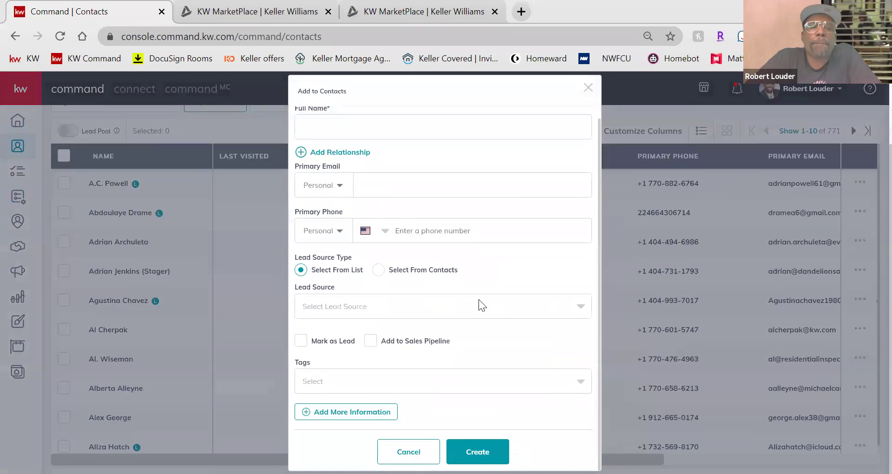
{"action": "left_click", "coordinate": [300, 344]}
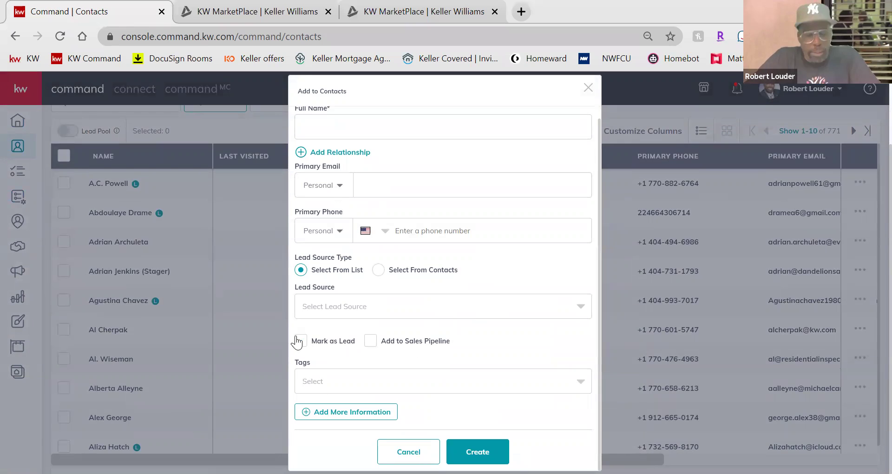
{"action": "left_click", "coordinate": [370, 342]}
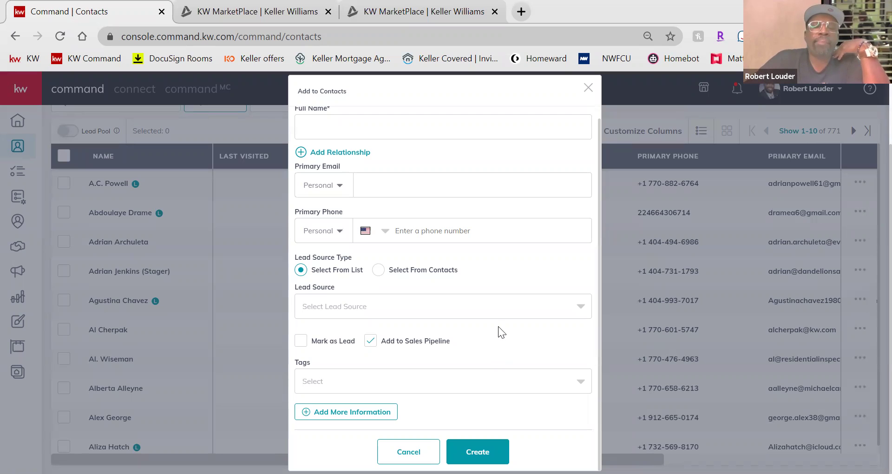
{"action": "left_click", "coordinate": [372, 382]}
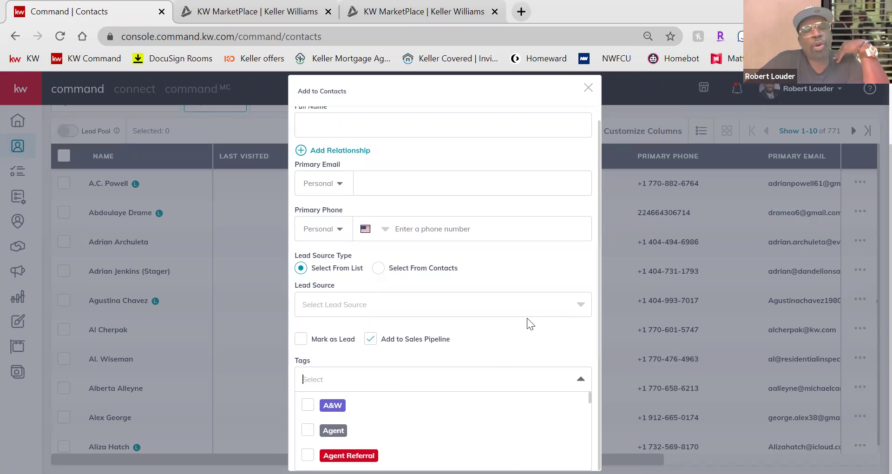
{"action": "left_click", "coordinate": [496, 329]}
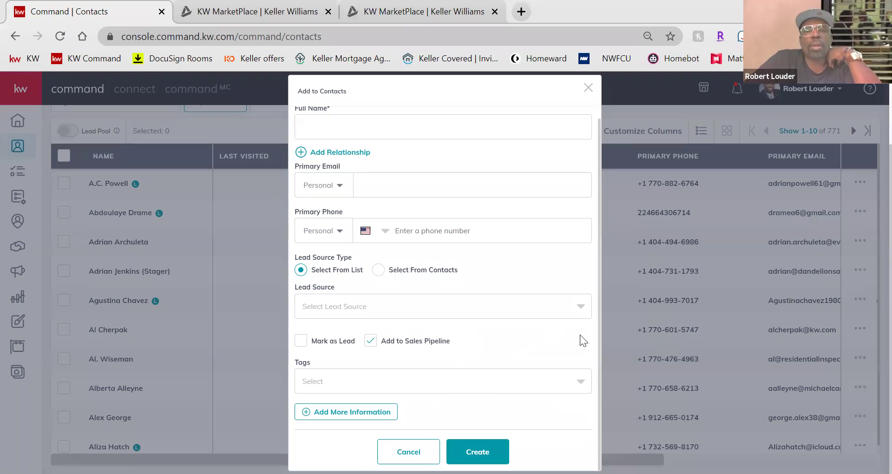
Step: Reveal the extra information sections and examine the Additional Contact Information fields, including contact method, addresses and social profiles
{"action": "left_click", "coordinate": [349, 413]}
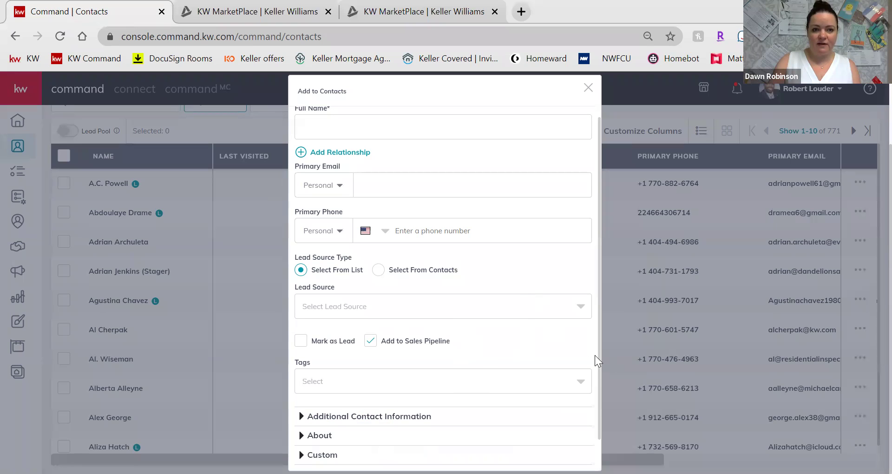
{"action": "scroll", "coordinate": [486, 328], "scroll_direction": "down", "scroll_amount": 1}
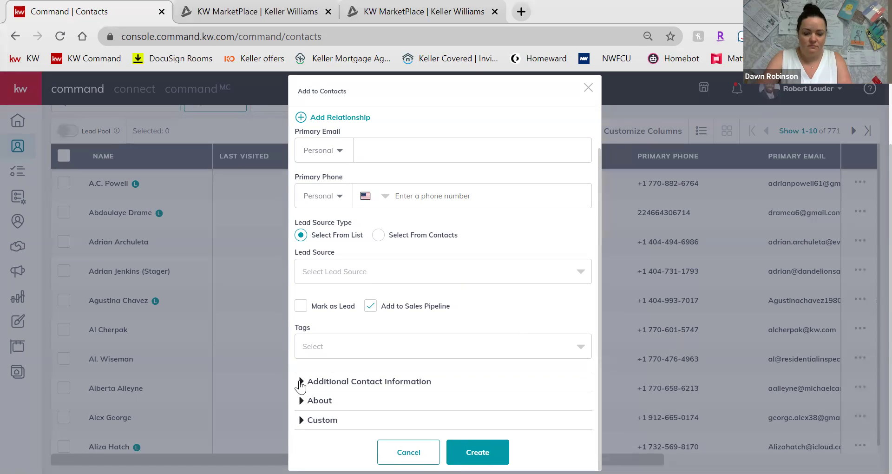
{"action": "left_click", "coordinate": [300, 386]}
{"action": "scroll", "coordinate": [553, 366], "scroll_direction": "down", "scroll_amount": 3}
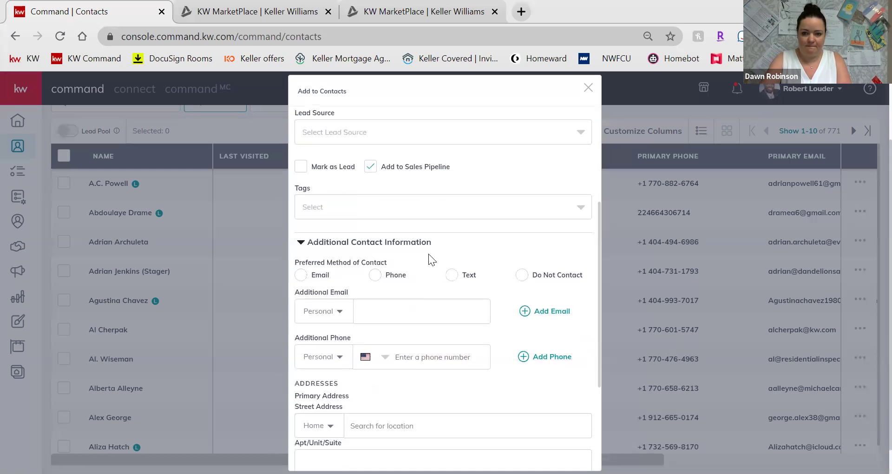
{"action": "scroll", "coordinate": [528, 386], "scroll_direction": "down", "scroll_amount": 3}
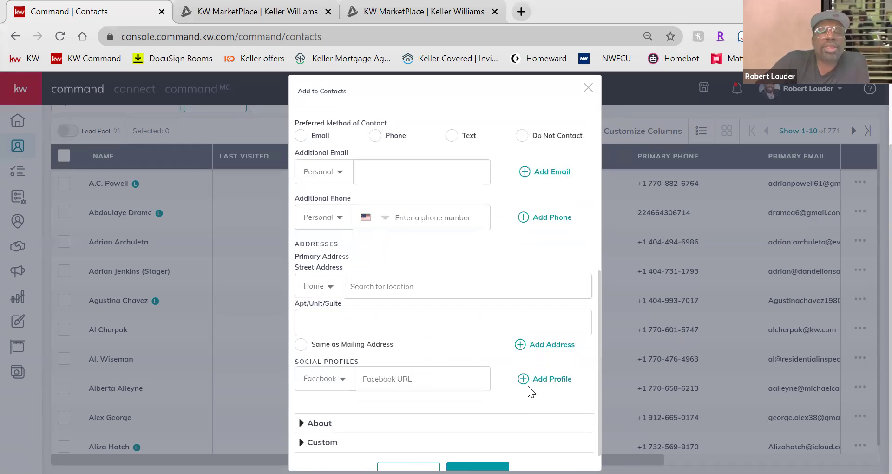
{"action": "left_click", "coordinate": [403, 263]}
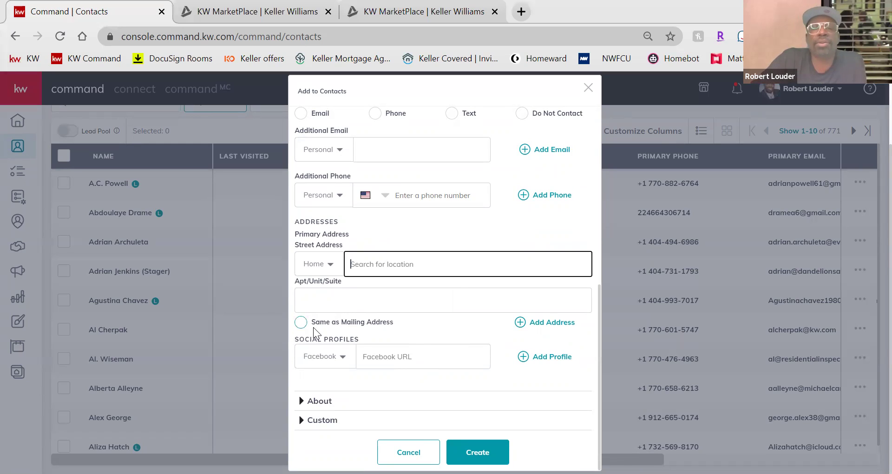
Step: Examine the About section's birthday, home anniversary, relationship and work fields, and expand the Custom section
{"action": "left_click", "coordinate": [302, 400]}
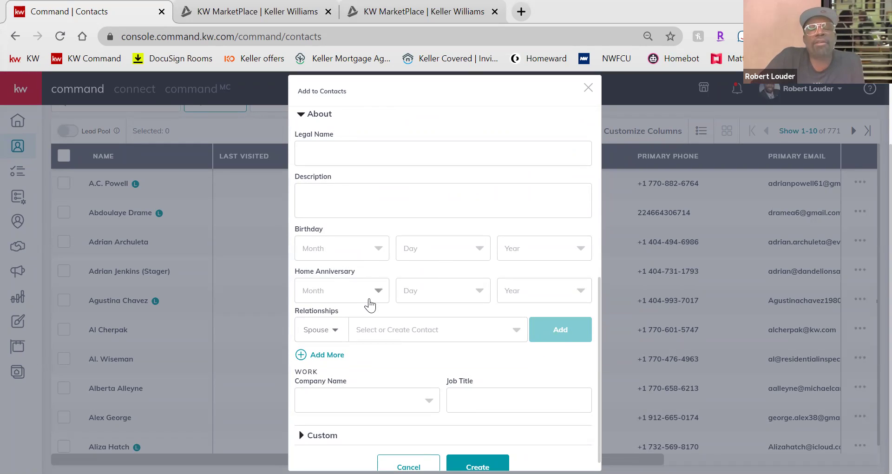
{"action": "scroll", "coordinate": [484, 341], "scroll_direction": "down", "scroll_amount": 1}
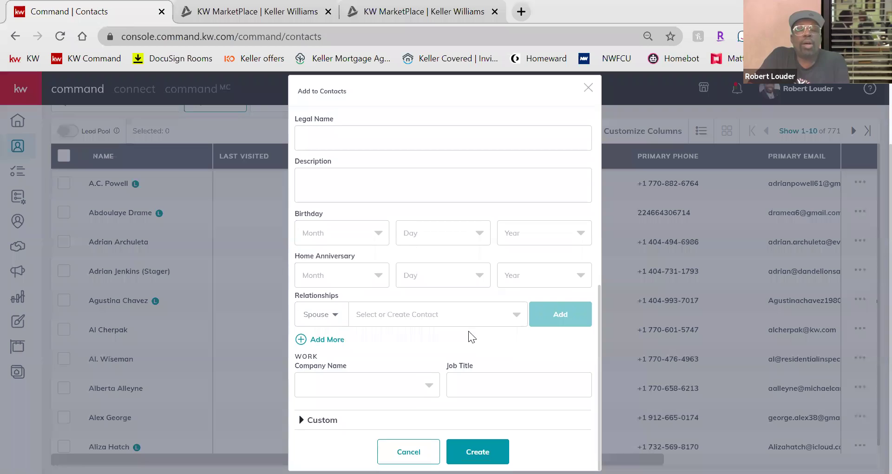
{"action": "left_click", "coordinate": [322, 419]}
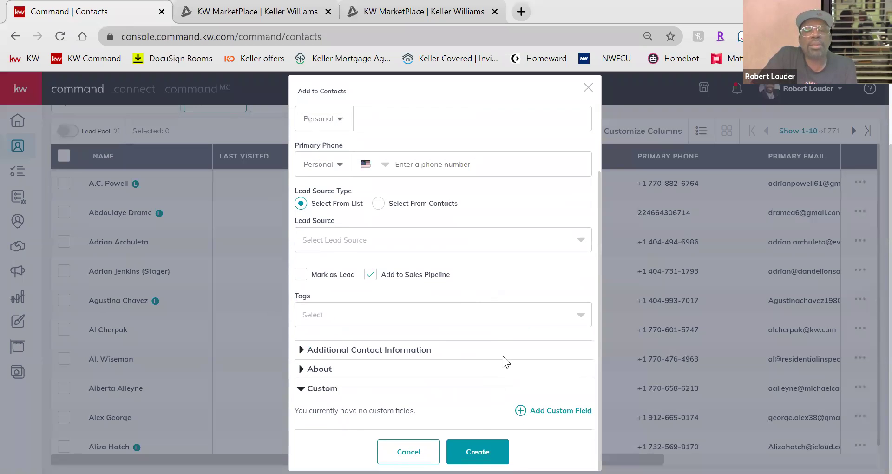
Step: Look over the new contact form once more and cancel it without creating the contact
{"action": "scroll", "coordinate": [503, 328], "scroll_direction": "up", "scroll_amount": 5}
{"action": "scroll", "coordinate": [460, 371], "scroll_direction": "down", "scroll_amount": 2}
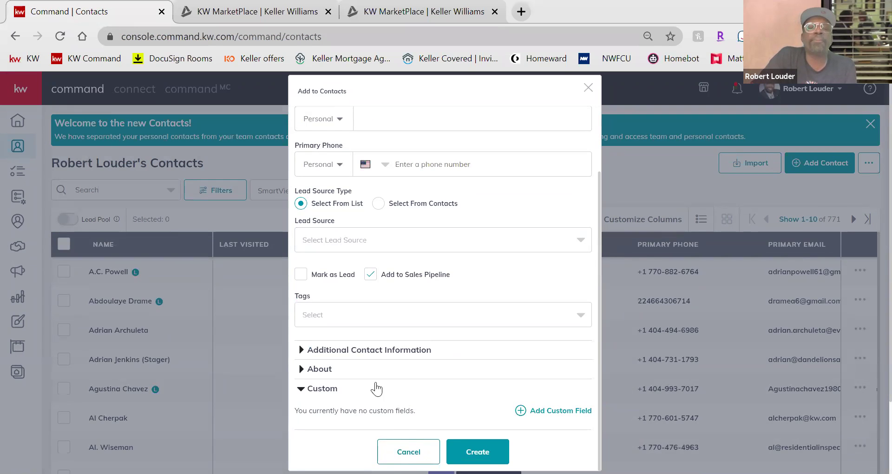
{"action": "scroll", "coordinate": [538, 229], "scroll_direction": "down", "scroll_amount": 3}
{"action": "scroll", "coordinate": [495, 353], "scroll_direction": "up", "scroll_amount": 3}
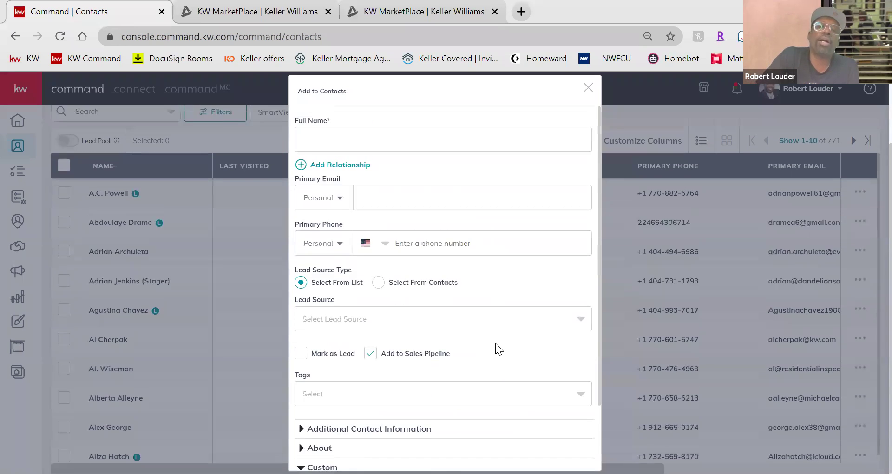
{"action": "scroll", "coordinate": [496, 344], "scroll_direction": "down", "scroll_amount": 1}
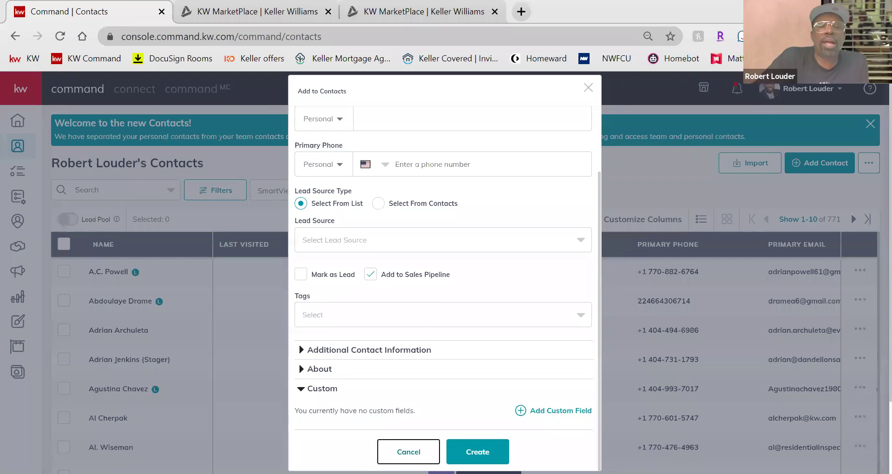
{"action": "left_click", "coordinate": [408, 452]}
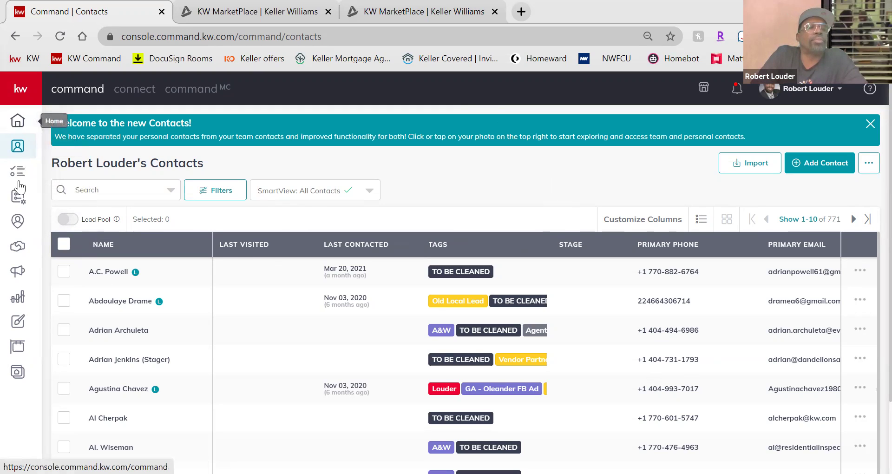
Step: Go to the Opportunities dashboard and start a new opportunity with the opportunity type Buyer
{"action": "left_click", "coordinate": [18, 249]}
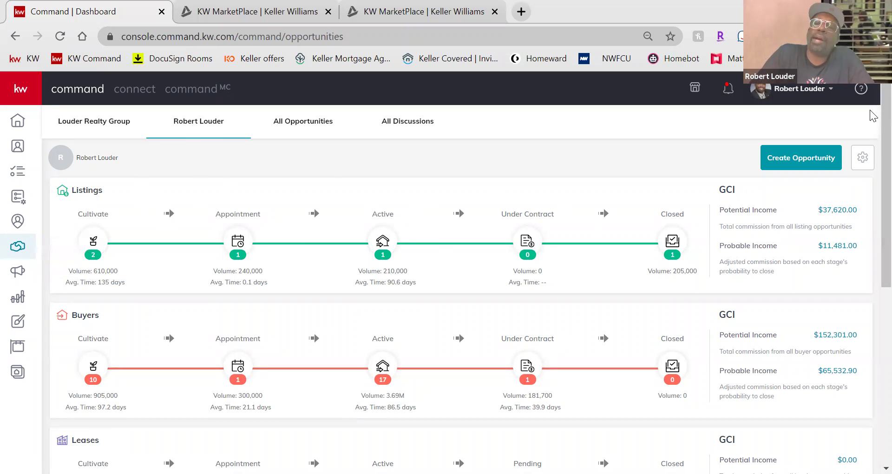
{"action": "left_click", "coordinate": [790, 156]}
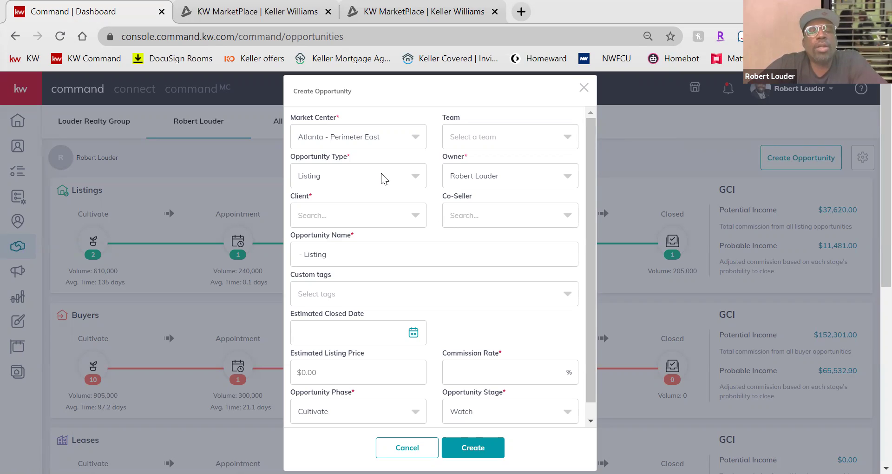
{"action": "left_click", "coordinate": [410, 182]}
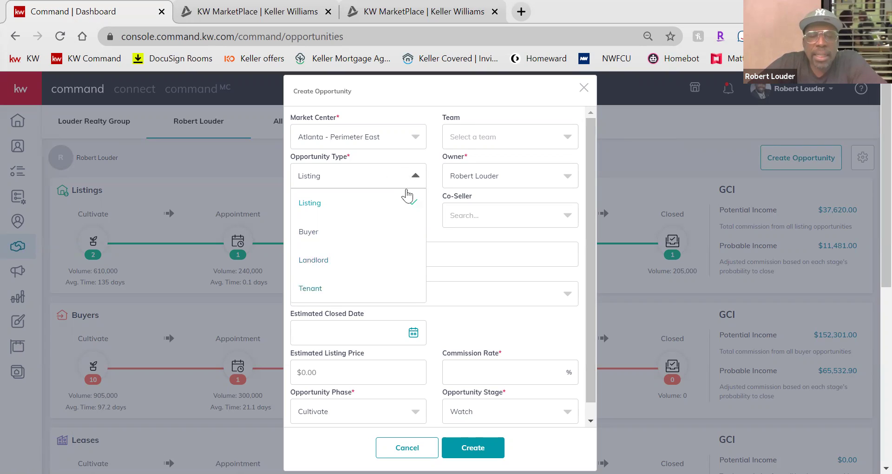
{"action": "left_click", "coordinate": [434, 193]}
{"action": "left_click", "coordinate": [400, 177]}
{"action": "left_click", "coordinate": [359, 235]}
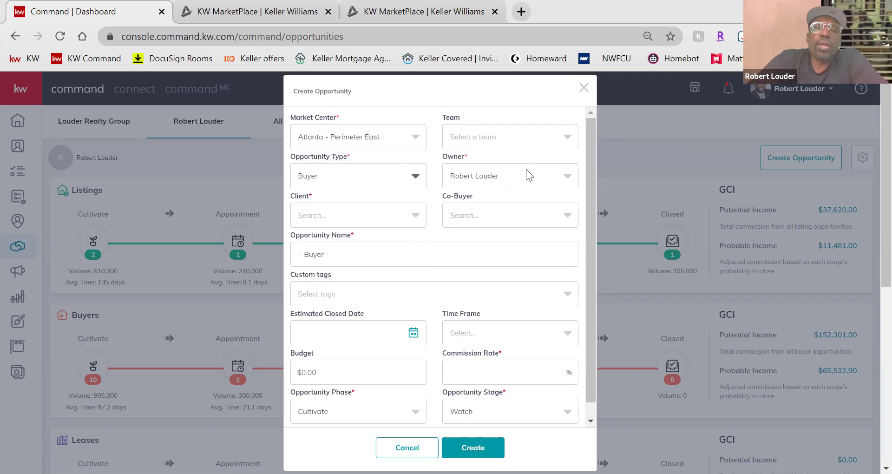
Step: Search the clients by last name and choose the matching contact as the opportunity's client
{"action": "left_click", "coordinate": [340, 216]}
{"action": "type", "text": "louder"}
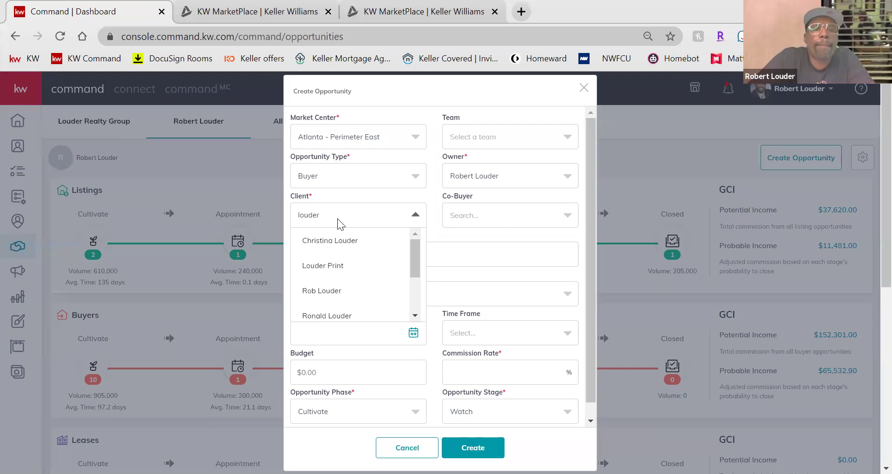
{"action": "left_click", "coordinate": [329, 292]}
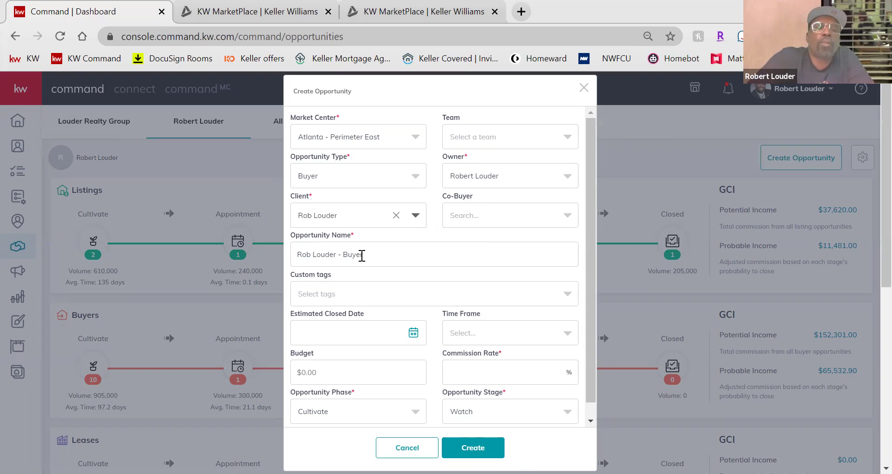
Step: Edit the opportunity name so that it ends in "Test" after the client's name
{"action": "left_click", "coordinate": [395, 254]}
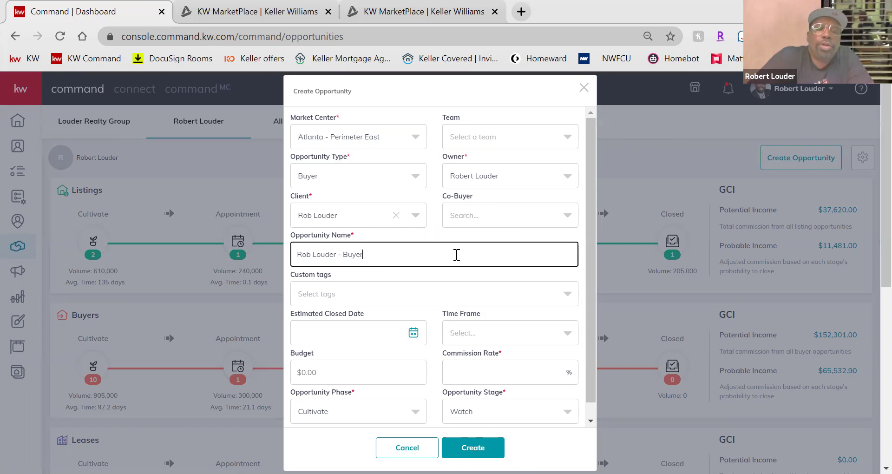
{"action": "key", "text": "BackSpace"}
{"action": "key", "text": "BackSpace"}
{"action": "key", "text": "BackSpace"}
{"action": "key", "text": "BackSpace"}
{"action": "key", "text": "BackSpace"}
{"action": "type", "text": "TEst"}
{"action": "key", "text": "BackSpace"}
{"action": "key", "text": "BackSpace"}
{"action": "key", "text": "BackSpace"}
{"action": "type", "text": "est"}
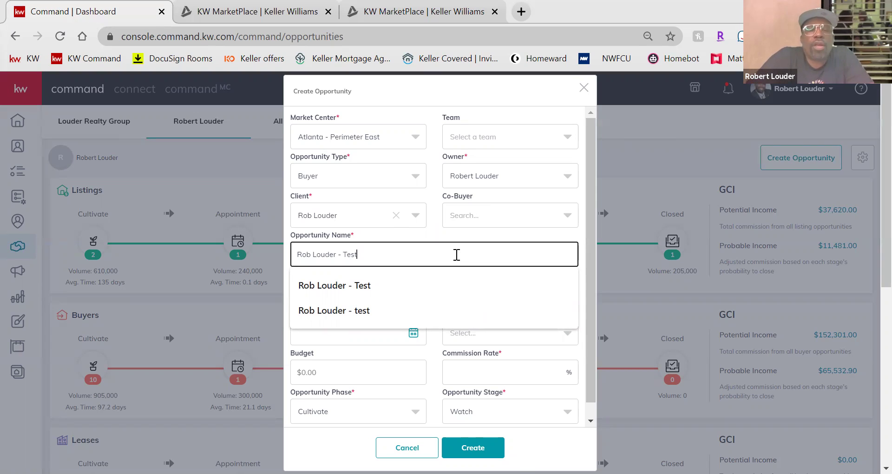
{"action": "left_click", "coordinate": [412, 105]}
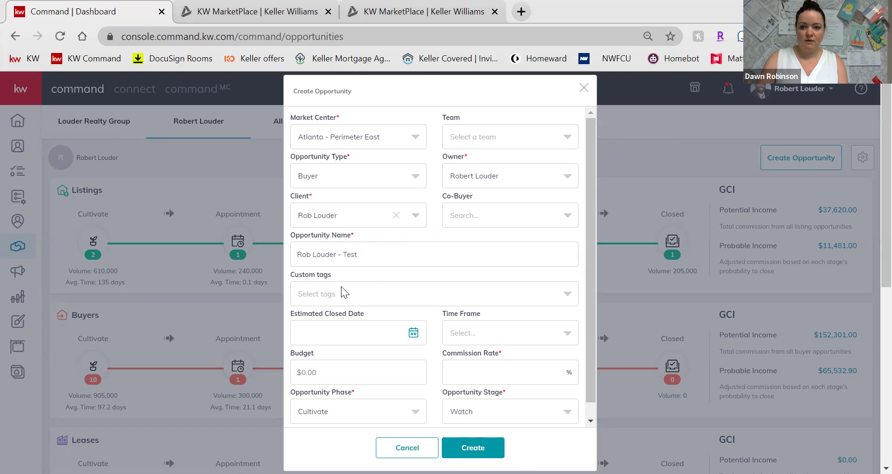
{"action": "left_click", "coordinate": [390, 255]}
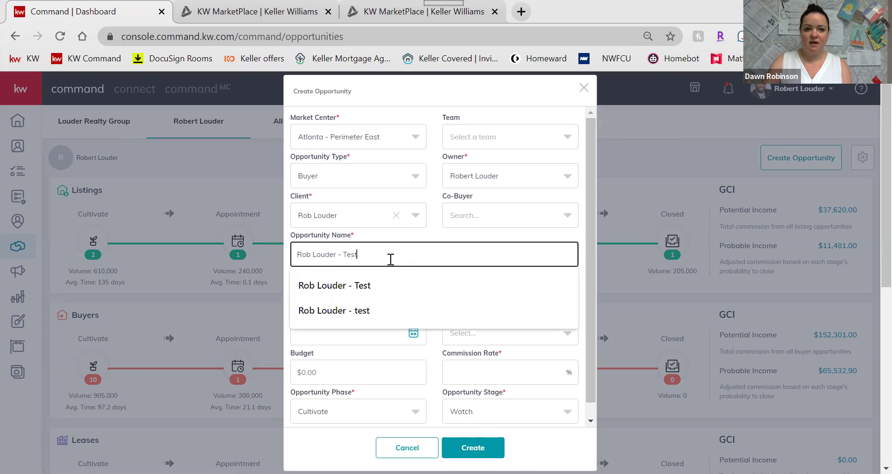
{"action": "left_click", "coordinate": [429, 233]}
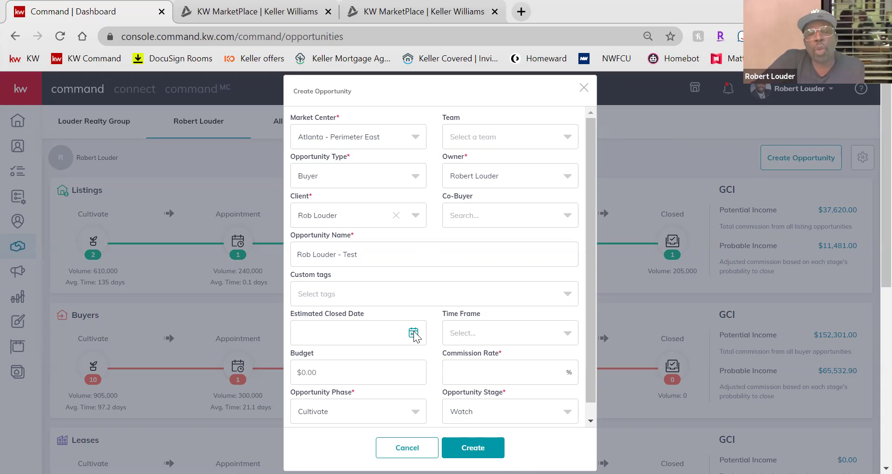
Step: Examine the Time Frame choices for the opportunity without selecting one
{"action": "left_click", "coordinate": [551, 337]}
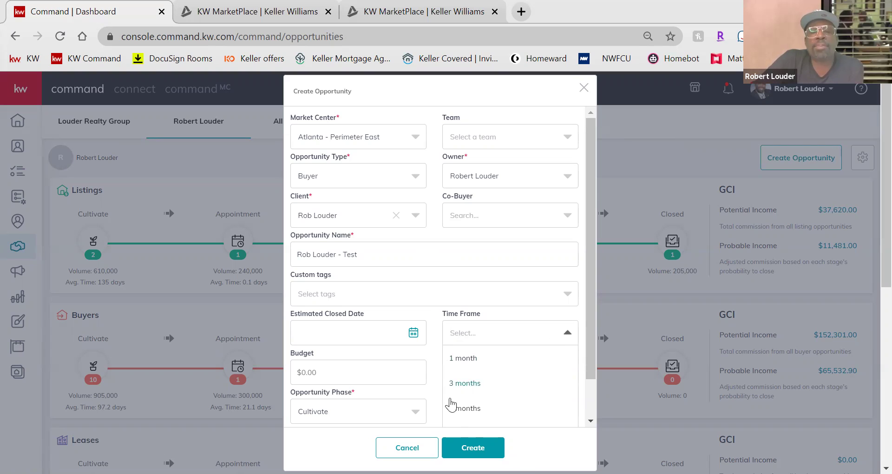
{"action": "scroll", "coordinate": [505, 399], "scroll_direction": "down", "scroll_amount": 1}
{"action": "scroll", "coordinate": [506, 399], "scroll_direction": "down", "scroll_amount": 1}
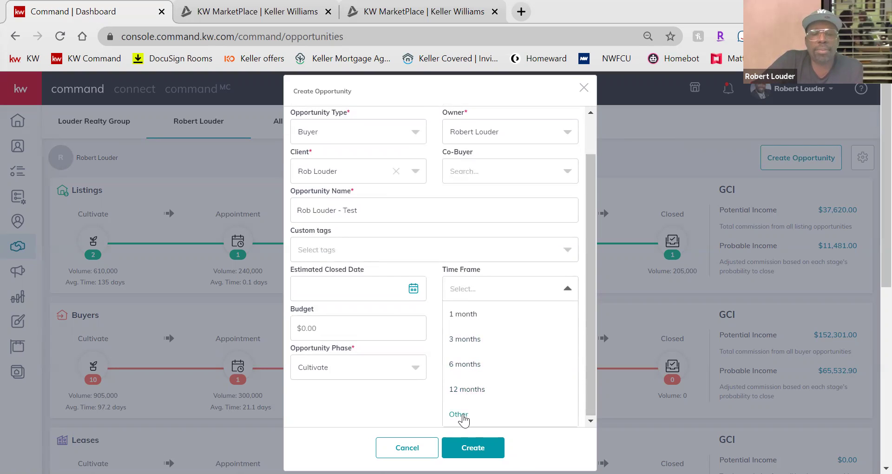
{"action": "left_click", "coordinate": [394, 268]}
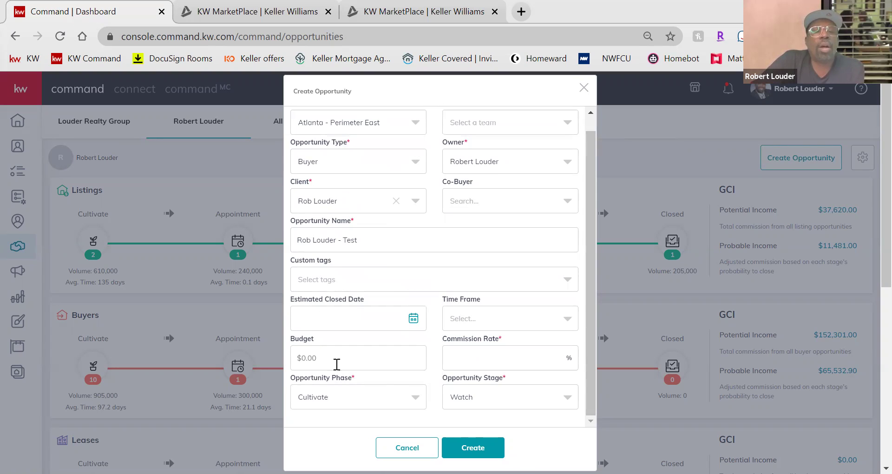
Step: Set the opportunity's budget to $180,000 and its commission rate to 3%
{"action": "left_click", "coordinate": [378, 361]}
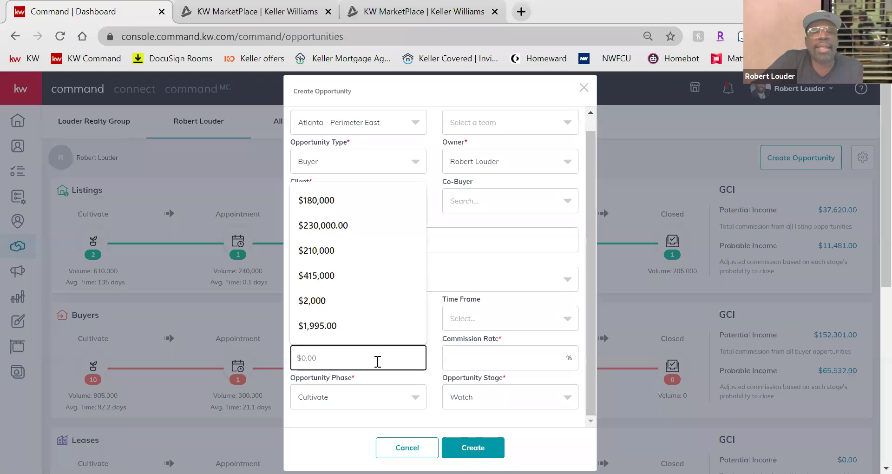
{"action": "left_click", "coordinate": [332, 196]}
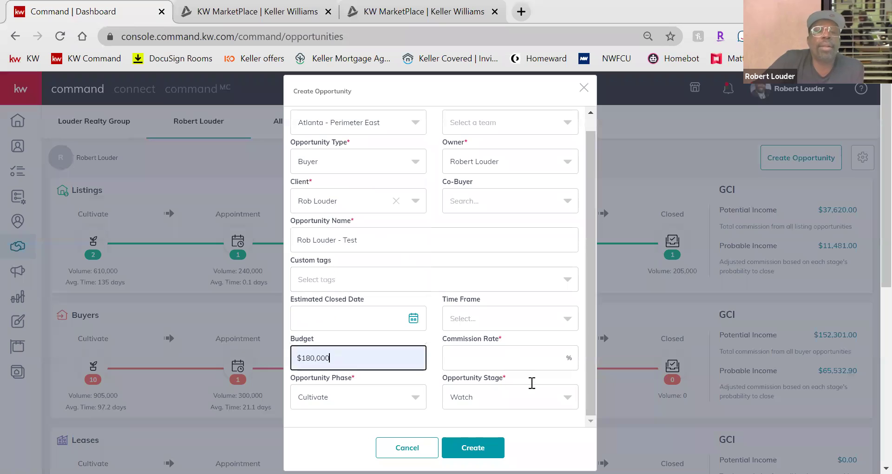
{"action": "left_click", "coordinate": [518, 358]}
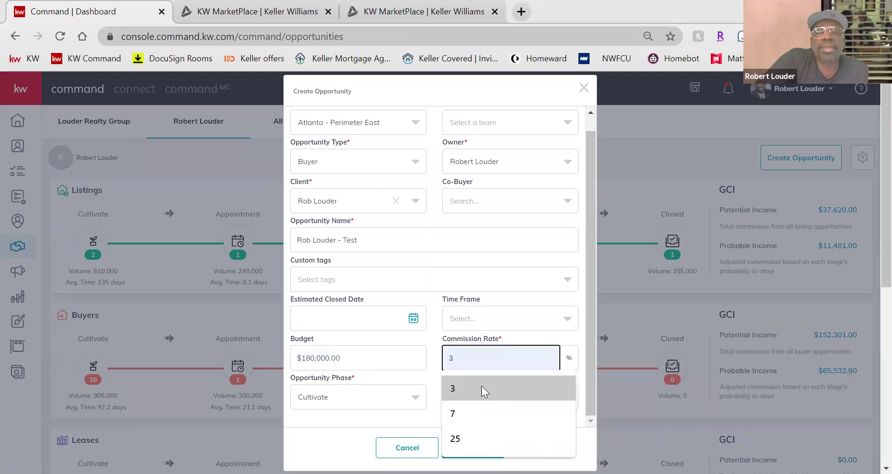
{"action": "left_click", "coordinate": [481, 386]}
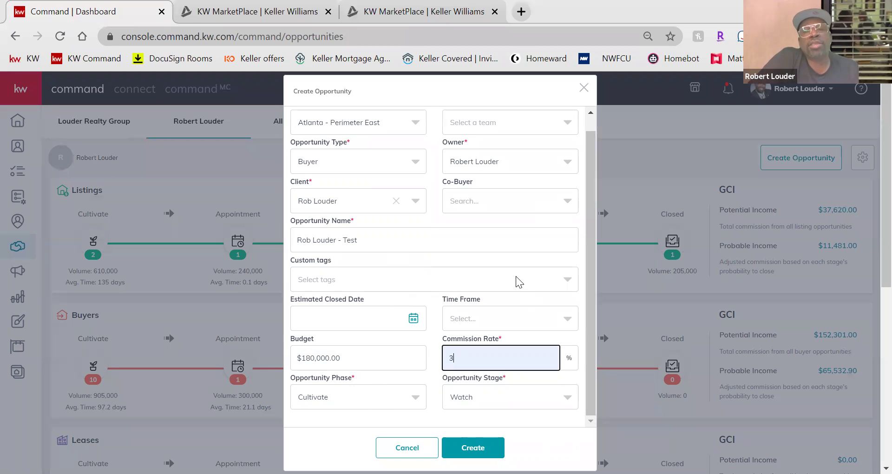
Step: Review the available opportunity phases, keep Cultivate, and examine the stages it offers
{"action": "scroll", "coordinate": [514, 279], "scroll_direction": "down", "scroll_amount": 3}
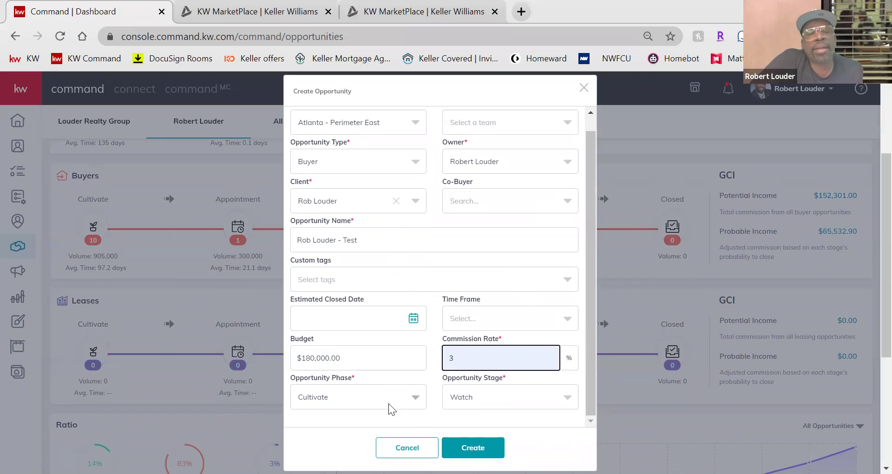
{"action": "left_click", "coordinate": [415, 400]}
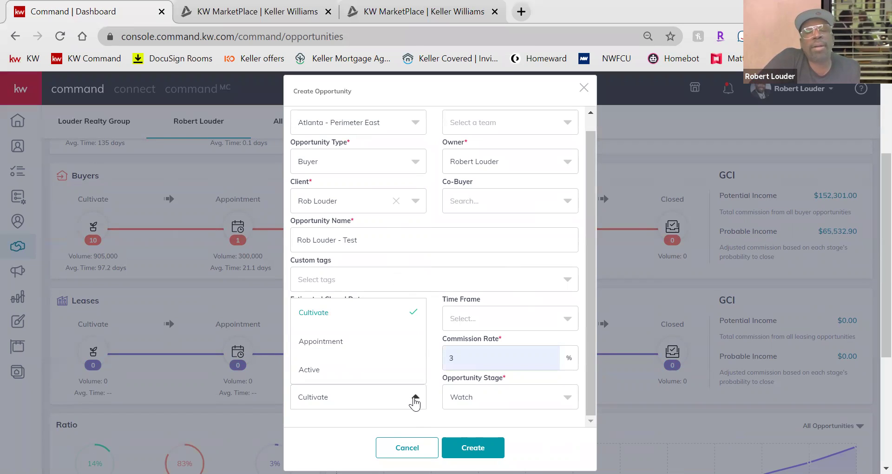
{"action": "left_click", "coordinate": [325, 317]}
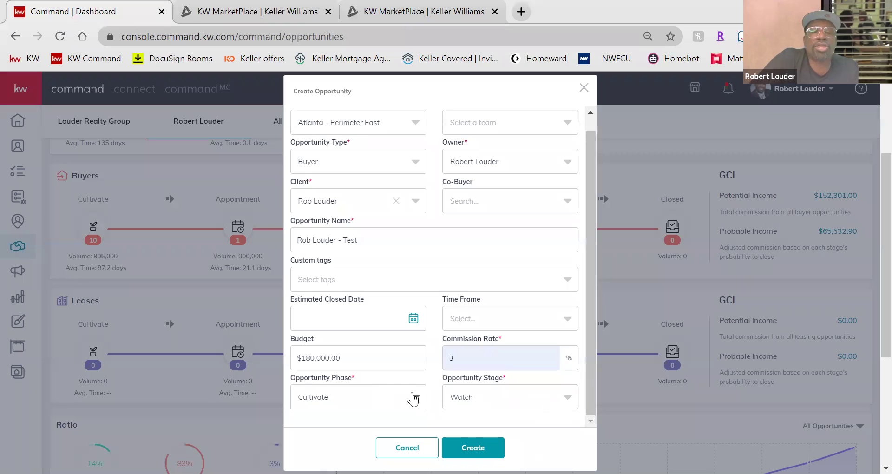
{"action": "left_click", "coordinate": [504, 398]}
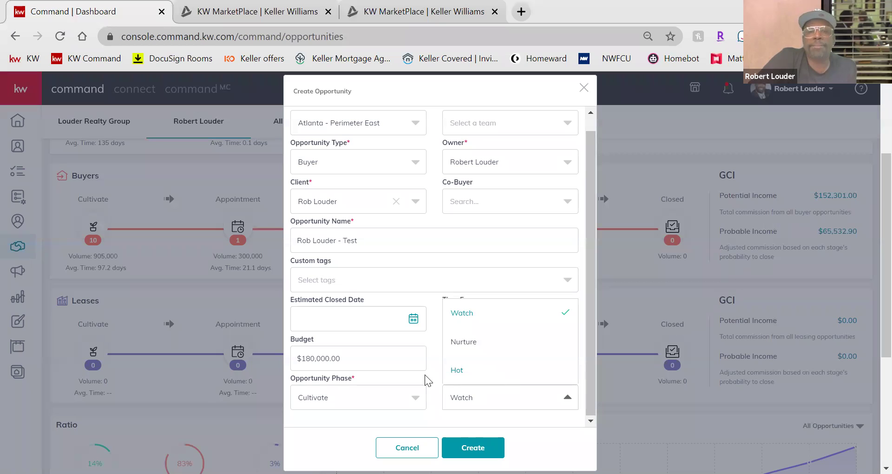
Step: Switch the opportunity phase to Appointment and examine the stages it offers
{"action": "left_click", "coordinate": [404, 398]}
{"action": "left_click", "coordinate": [410, 398]}
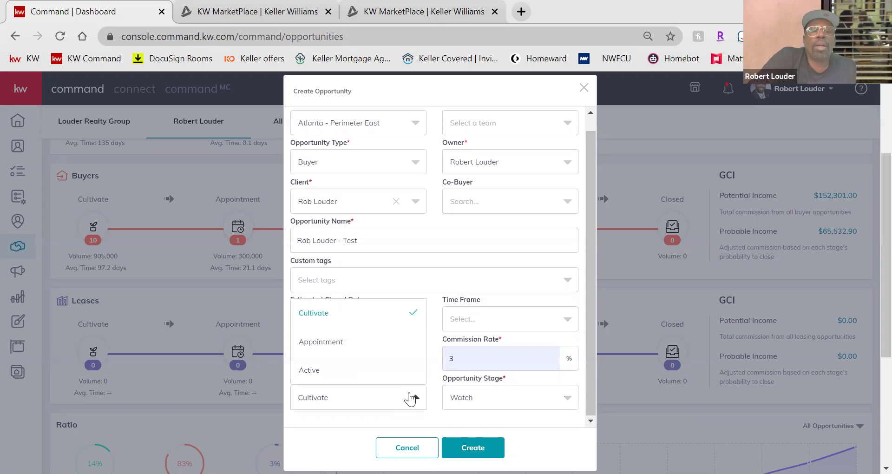
{"action": "left_click", "coordinate": [353, 347]}
{"action": "left_click", "coordinate": [550, 398]}
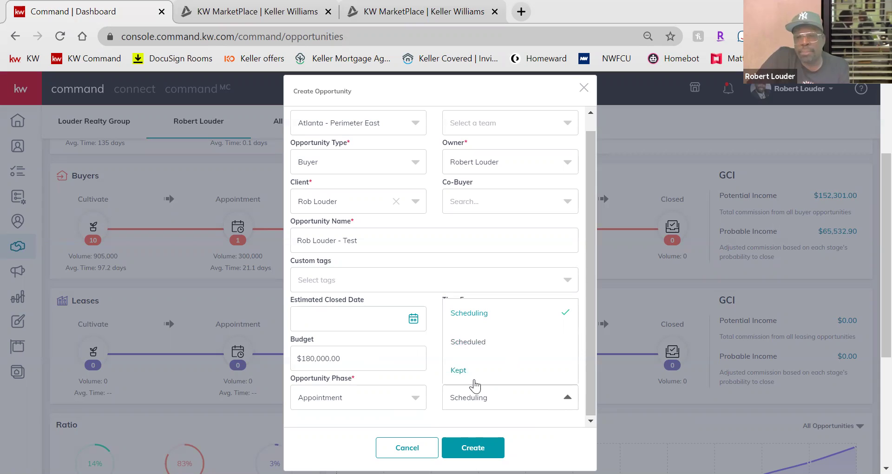
Step: Set the opportunity phase to Active and the stage to Showing, and review the completed form
{"action": "left_click", "coordinate": [410, 399]}
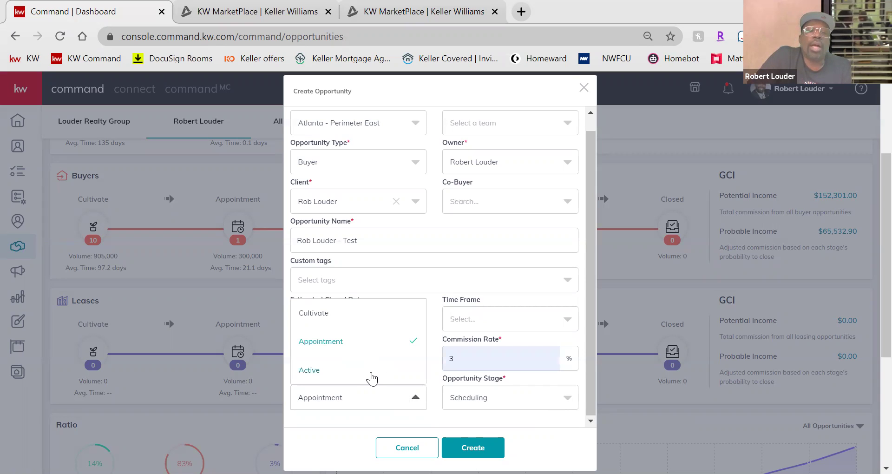
{"action": "left_click", "coordinate": [372, 374]}
{"action": "left_click", "coordinate": [536, 398]}
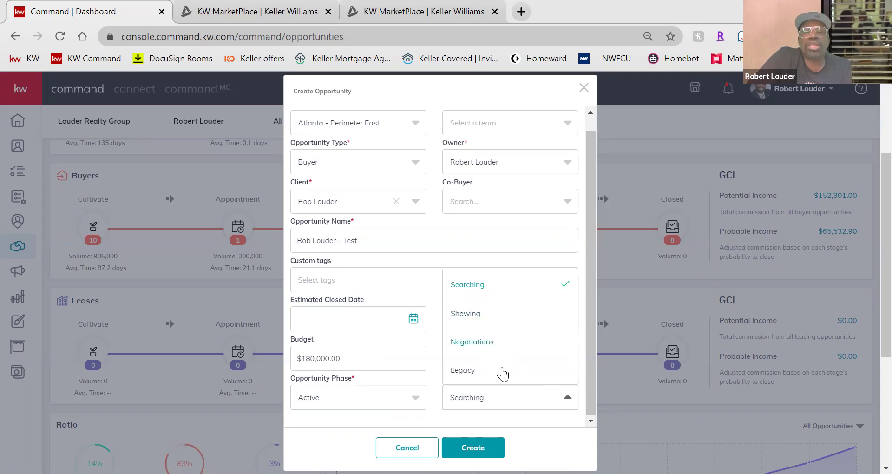
{"action": "left_click", "coordinate": [550, 438]}
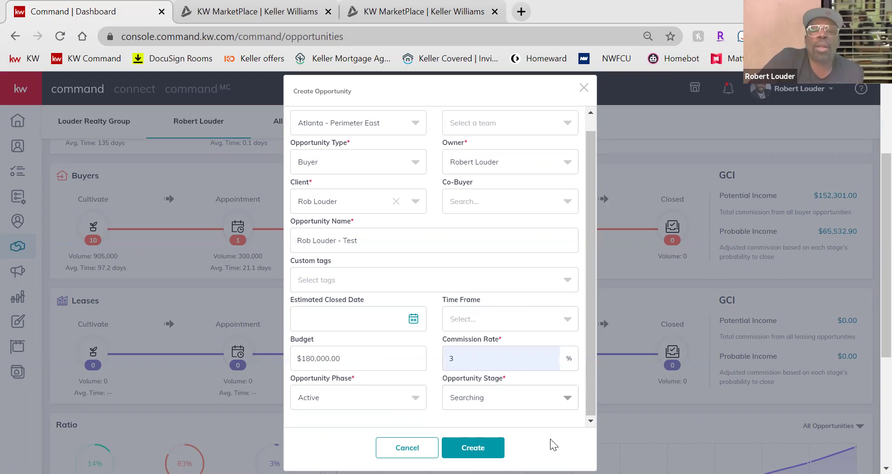
{"action": "left_click", "coordinate": [526, 397]}
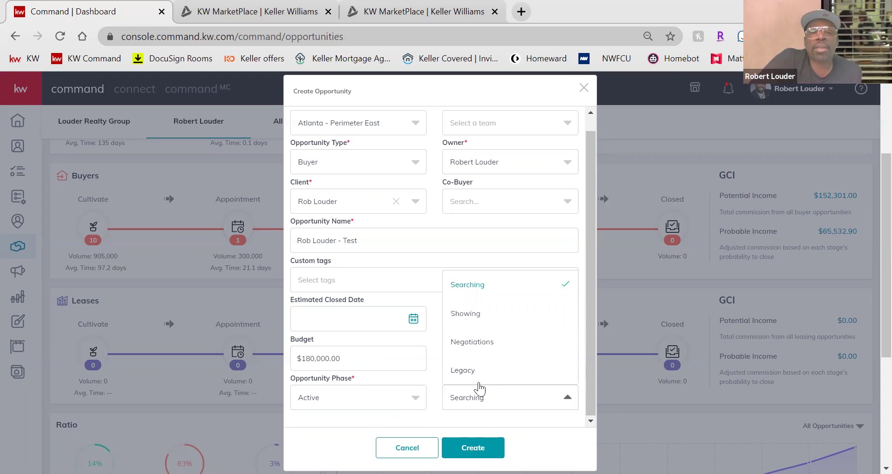
{"action": "left_click", "coordinate": [476, 314]}
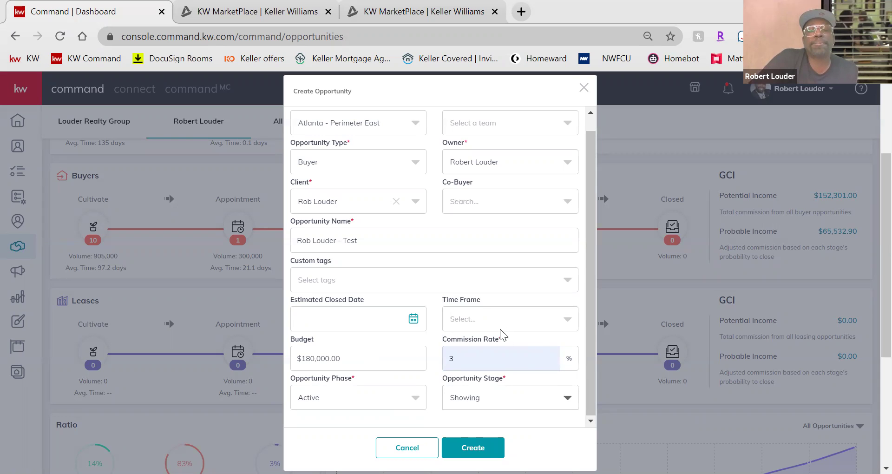
{"action": "scroll", "coordinate": [510, 291], "scroll_direction": "up", "scroll_amount": 4}
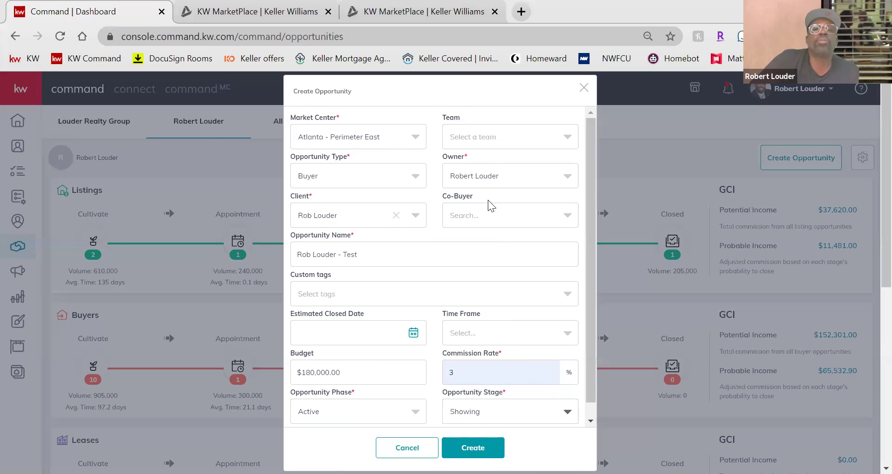
{"action": "scroll", "coordinate": [475, 294], "scroll_direction": "down", "scroll_amount": 1}
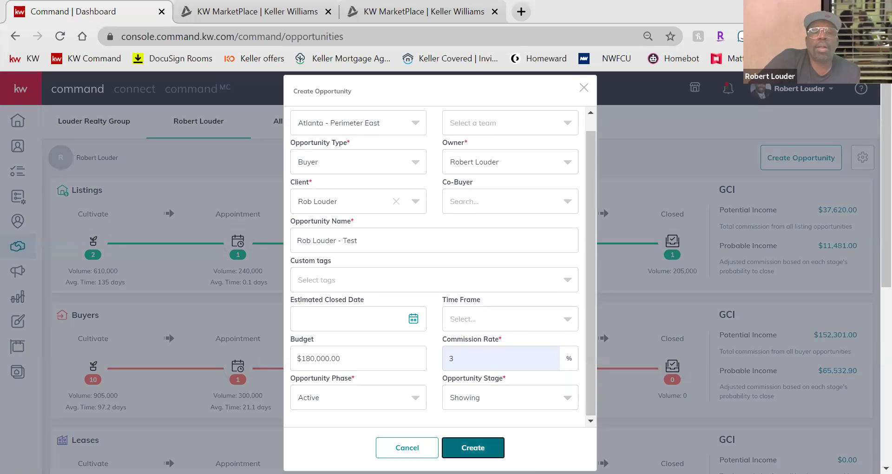
Step: Create the buyer opportunity with the completed form and review the general information on its details page
{"action": "key", "text": "Return"}
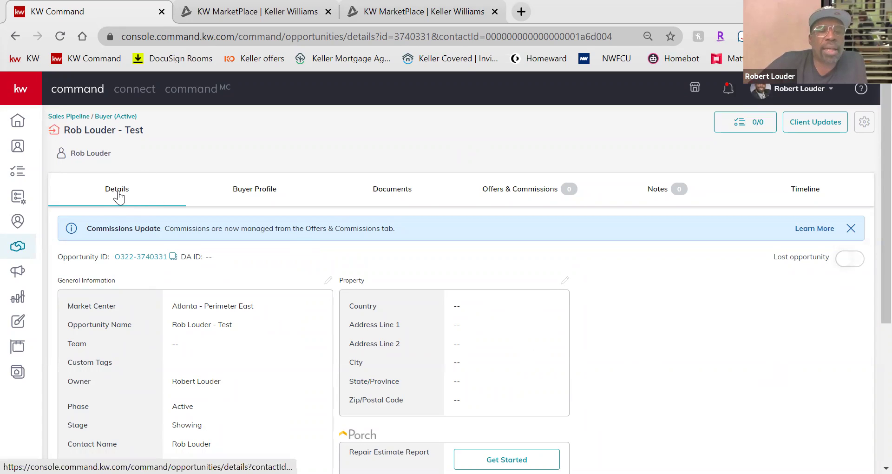
{"action": "scroll", "coordinate": [751, 390], "scroll_direction": "down", "scroll_amount": 2}
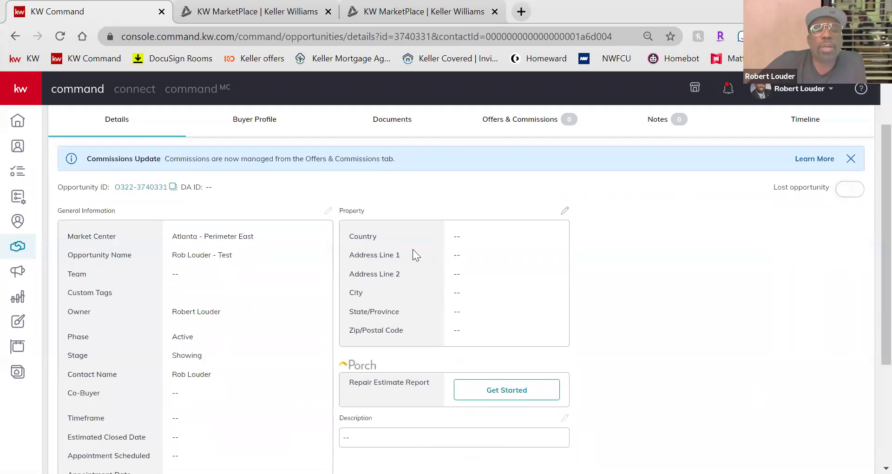
{"action": "scroll", "coordinate": [293, 286], "scroll_direction": "down", "scroll_amount": 2}
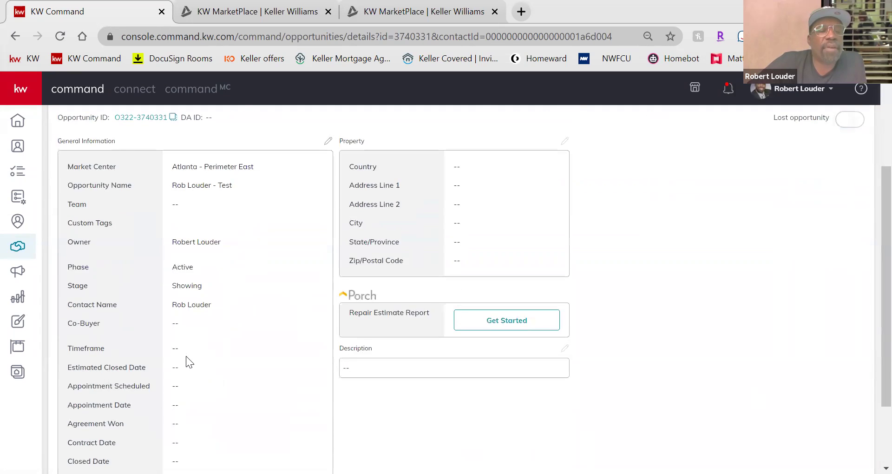
{"action": "scroll", "coordinate": [186, 361], "scroll_direction": "down", "scroll_amount": 2}
{"action": "scroll", "coordinate": [245, 352], "scroll_direction": "up", "scroll_amount": 5}
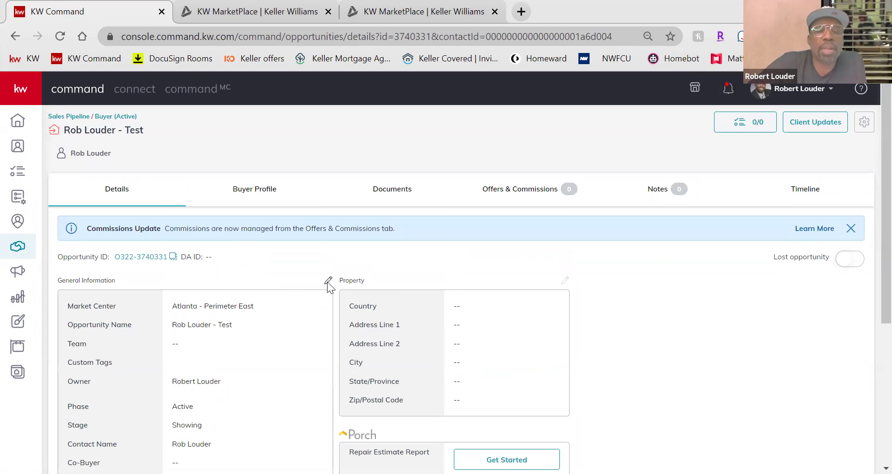
Step: Open the opportunity's general information for editing, review the fields down to Finance Type, and leave without saving
{"action": "left_click", "coordinate": [328, 281]}
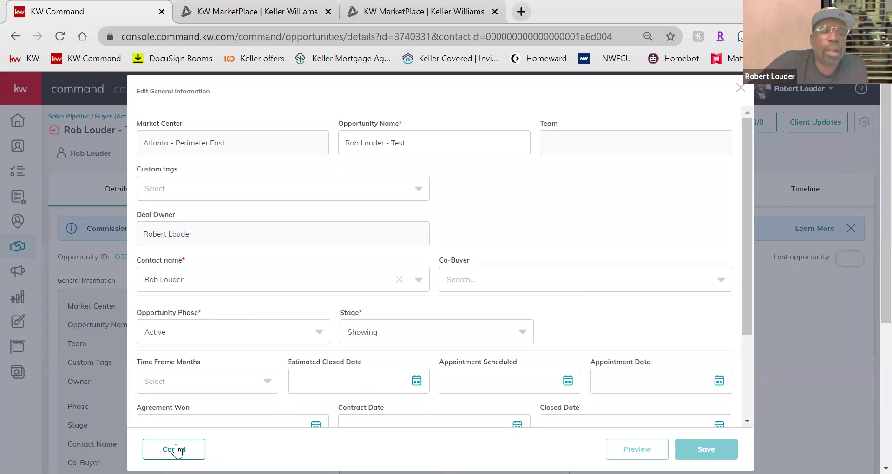
{"action": "scroll", "coordinate": [649, 222], "scroll_direction": "down", "scroll_amount": 3}
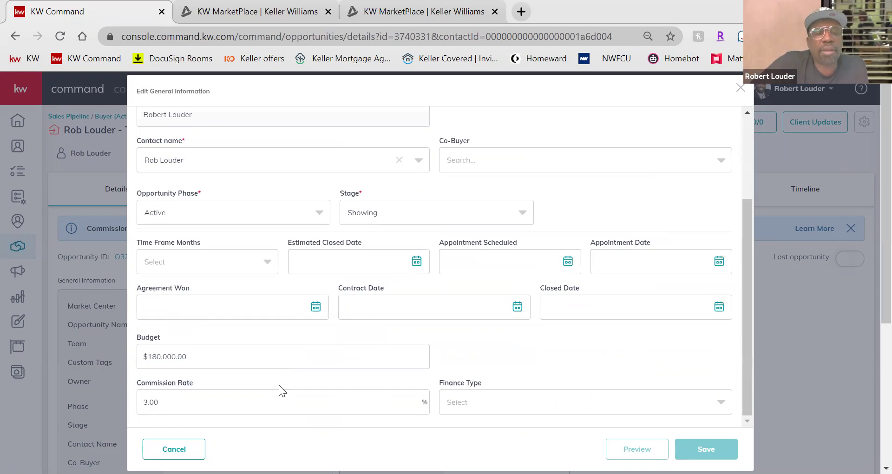
{"action": "left_click", "coordinate": [173, 448]}
Step: Examine the property, Porch repair estimate and description sections of the opportunity's details
{"action": "scroll", "coordinate": [479, 342], "scroll_direction": "down", "scroll_amount": 2}
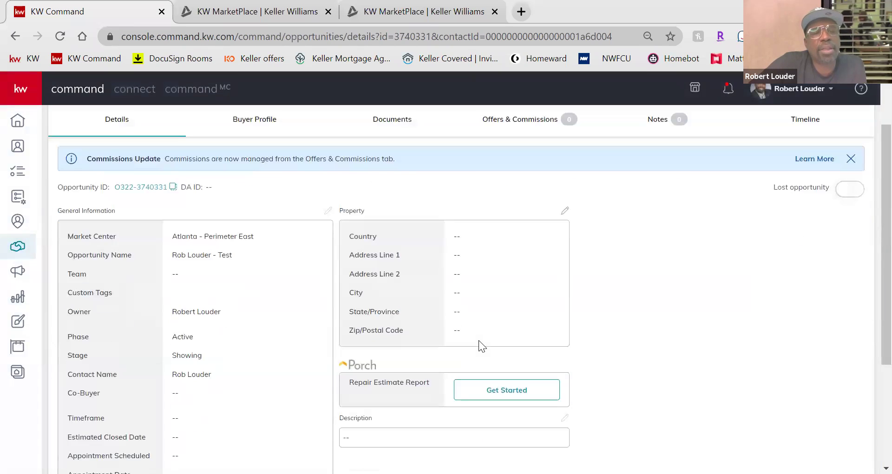
{"action": "scroll", "coordinate": [479, 340], "scroll_direction": "down", "scroll_amount": 3}
{"action": "scroll", "coordinate": [720, 358], "scroll_direction": "up", "scroll_amount": 5}
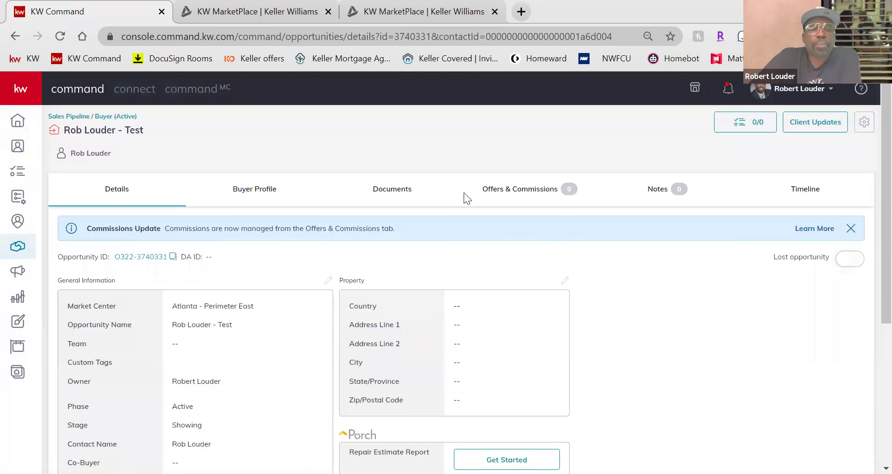
{"action": "scroll", "coordinate": [489, 333], "scroll_direction": "down", "scroll_amount": 3}
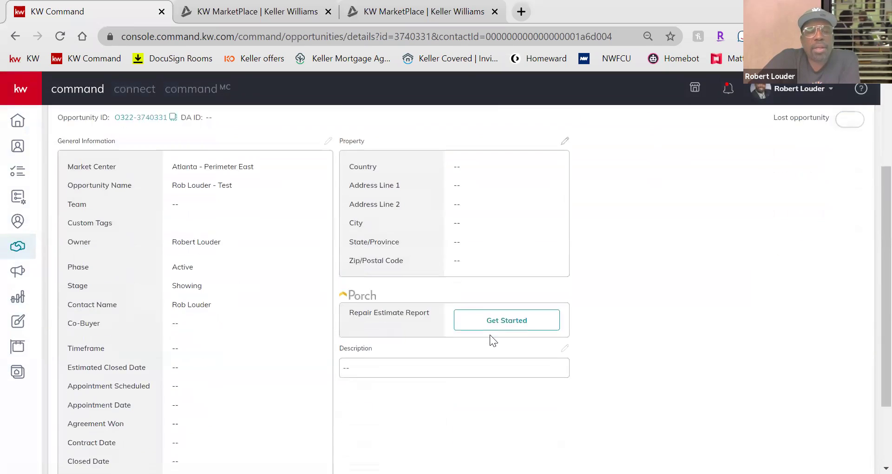
{"action": "scroll", "coordinate": [489, 335], "scroll_direction": "down", "scroll_amount": 2}
{"action": "scroll", "coordinate": [527, 350], "scroll_direction": "up", "scroll_amount": 5}
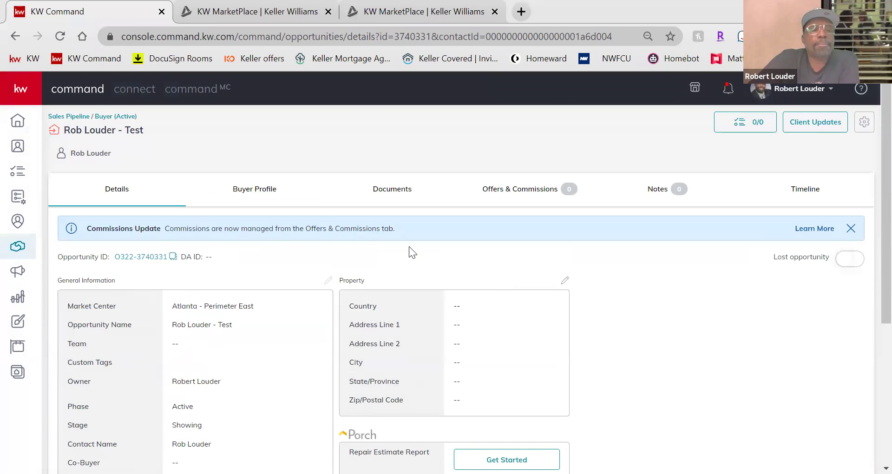
Step: Review the opportunity's buyer profile and open its documents section
{"action": "left_click", "coordinate": [257, 190]}
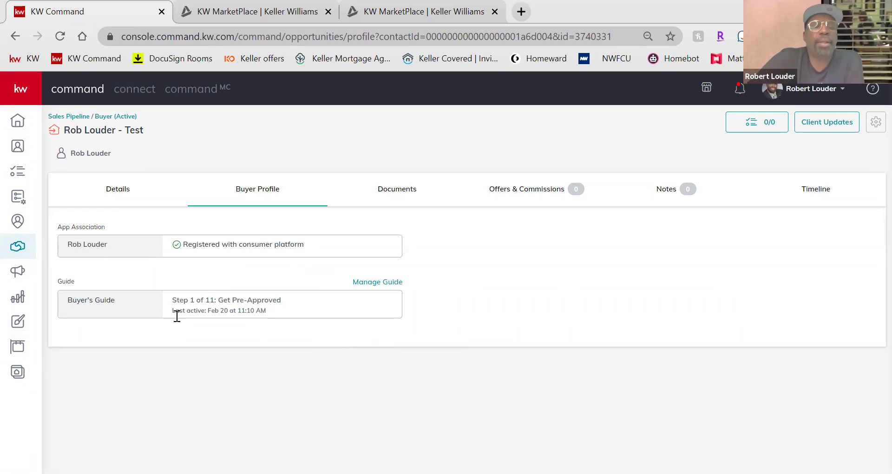
{"action": "left_click", "coordinate": [130, 193]}
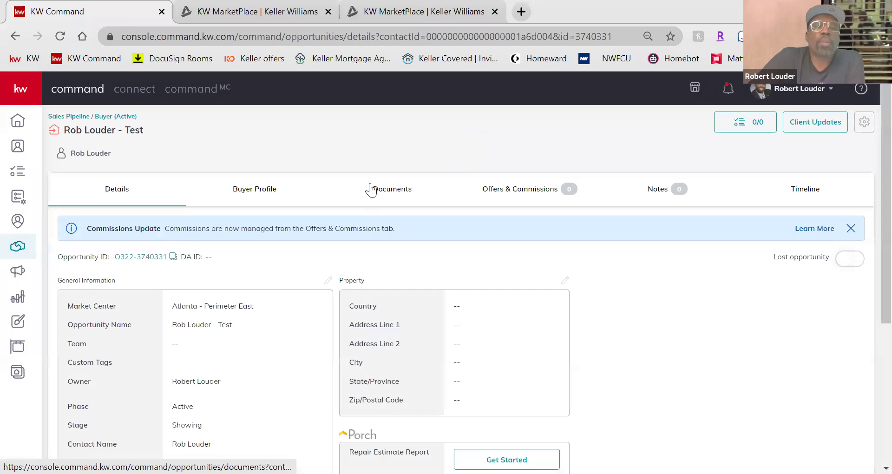
{"action": "left_click", "coordinate": [397, 199]}
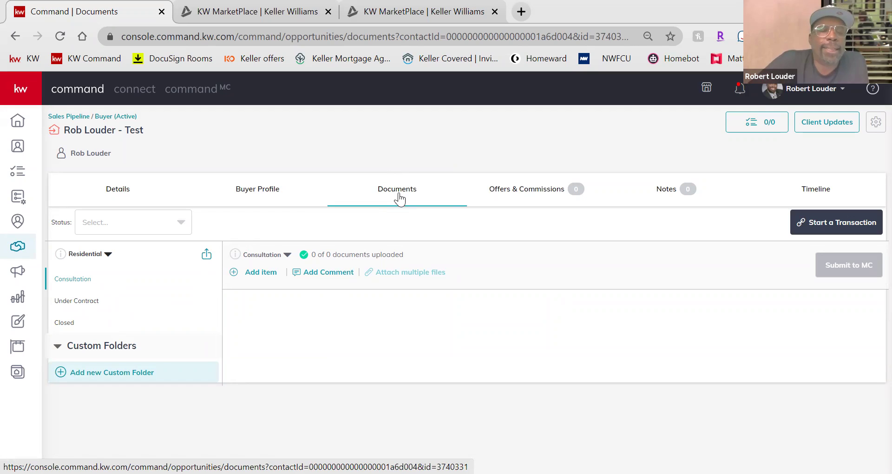
Step: Open the Under Contract document checklist and examine all its required, conditional and optional items, including the Purchase & Sale Agreement
{"action": "left_click", "coordinate": [71, 301]}
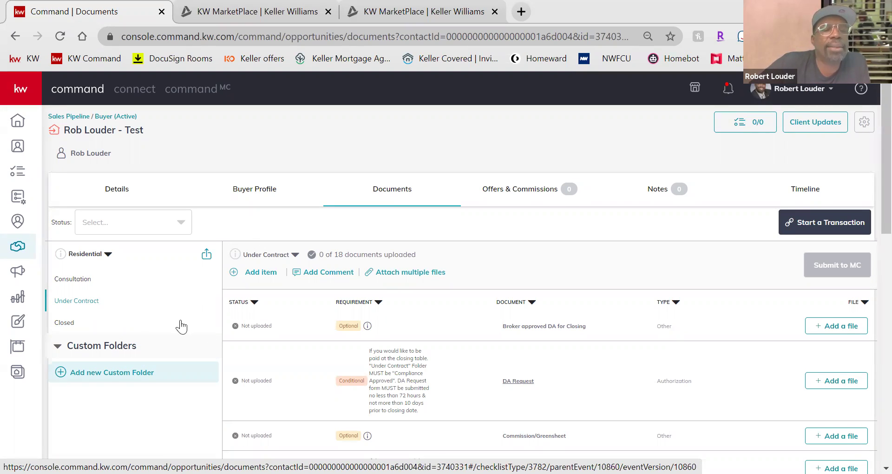
{"action": "scroll", "coordinate": [605, 356], "scroll_direction": "down", "scroll_amount": 2}
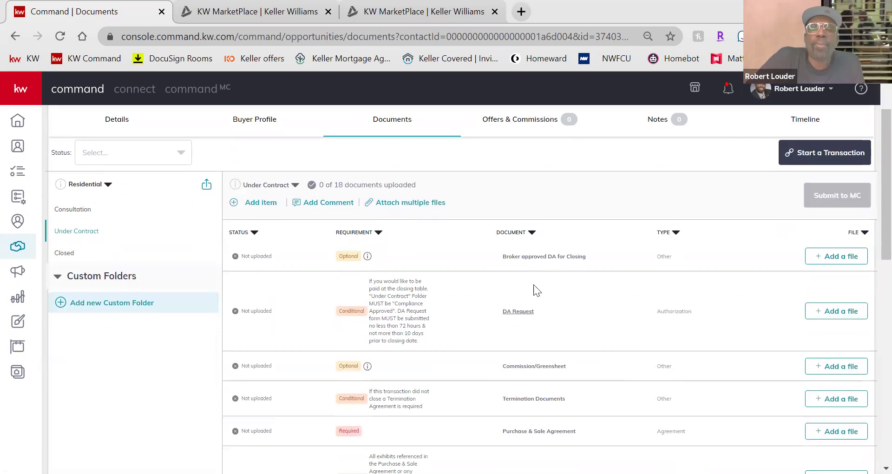
{"action": "scroll", "coordinate": [564, 317], "scroll_direction": "down", "scroll_amount": 3}
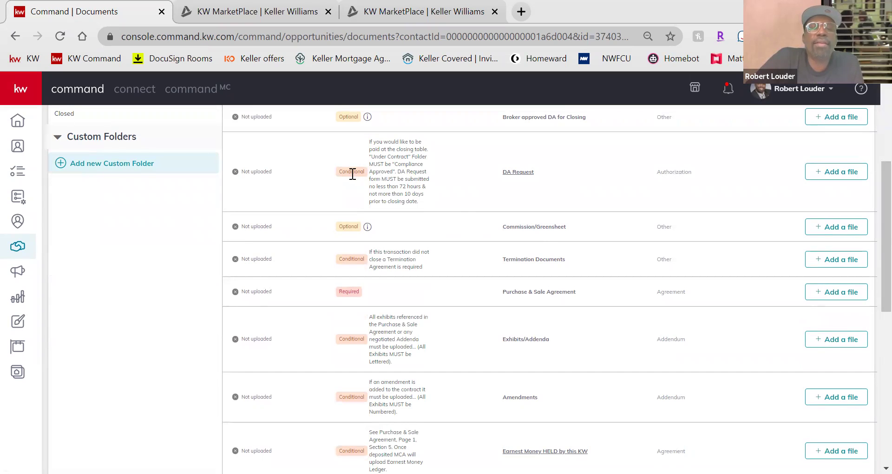
{"action": "mouse_move", "coordinate": [355, 229]}
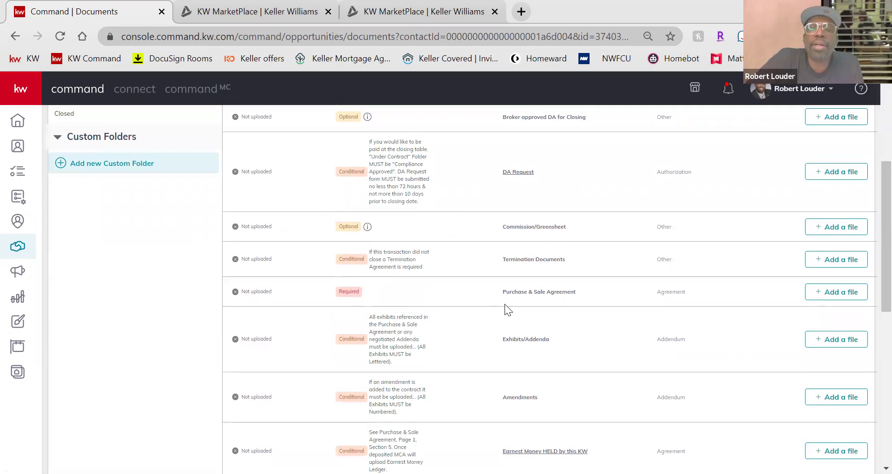
{"action": "left_click_drag", "start_coordinate": [506, 292], "coordinate": [581, 295]}
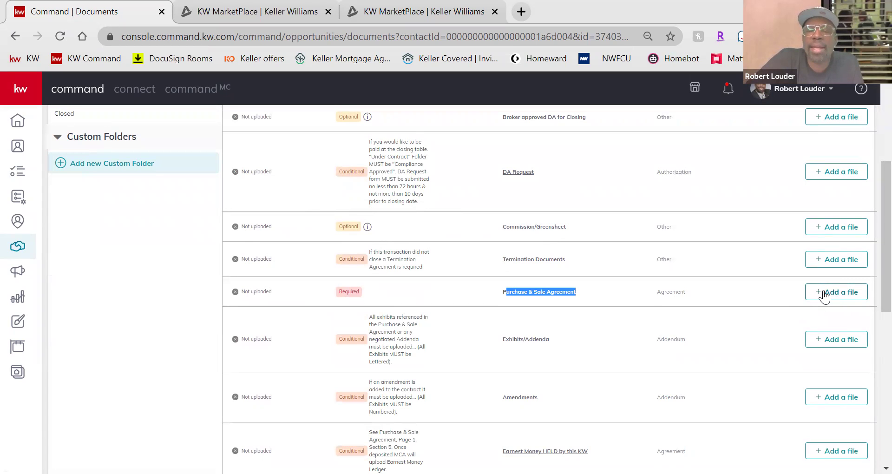
{"action": "scroll", "coordinate": [598, 299], "scroll_direction": "down", "scroll_amount": 3}
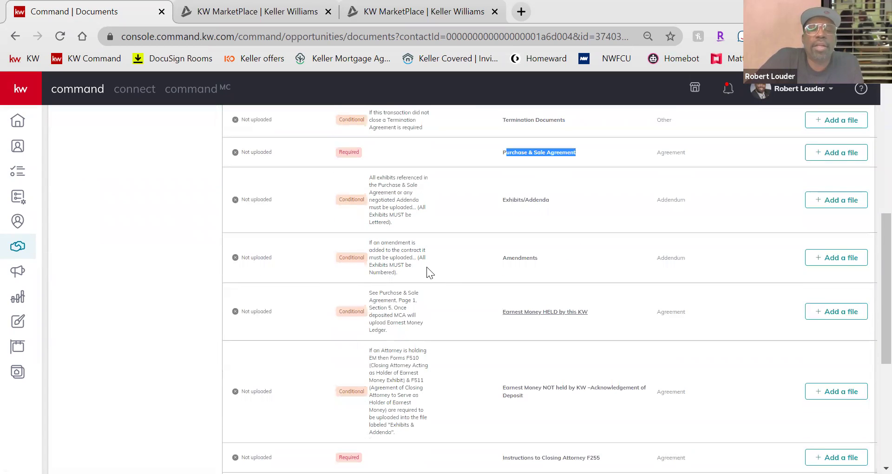
{"action": "scroll", "coordinate": [430, 268], "scroll_direction": "down", "scroll_amount": 5}
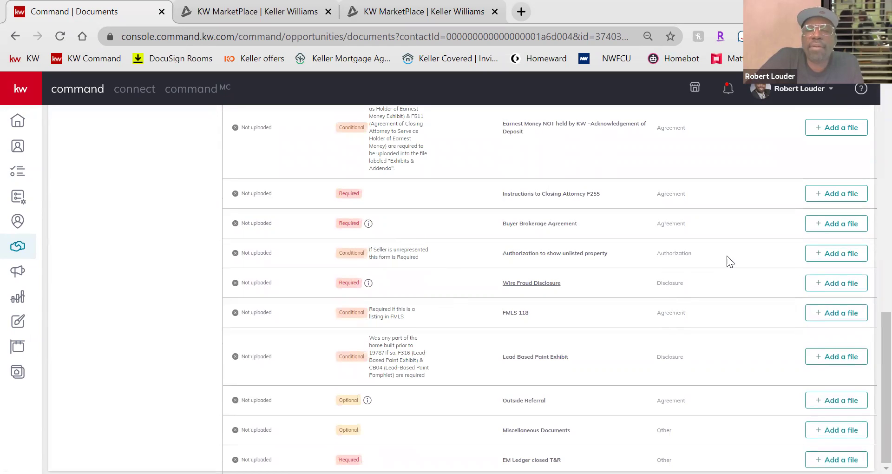
{"action": "scroll", "coordinate": [748, 367], "scroll_direction": "up", "scroll_amount": 9}
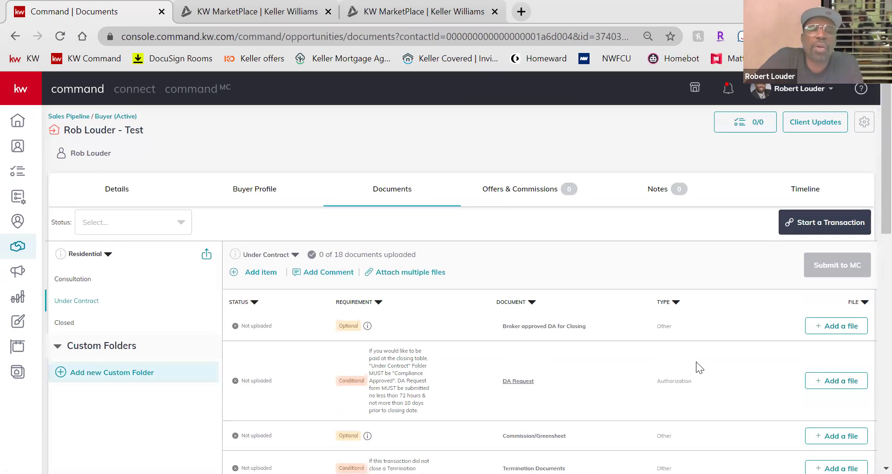
Step: Go over the Under Contract folder again, examining the file upload options and the option to submit documents to the market center
{"action": "scroll", "coordinate": [511, 365], "scroll_direction": "down", "scroll_amount": 5}
{"action": "scroll", "coordinate": [511, 365], "scroll_direction": "up", "scroll_amount": 5}
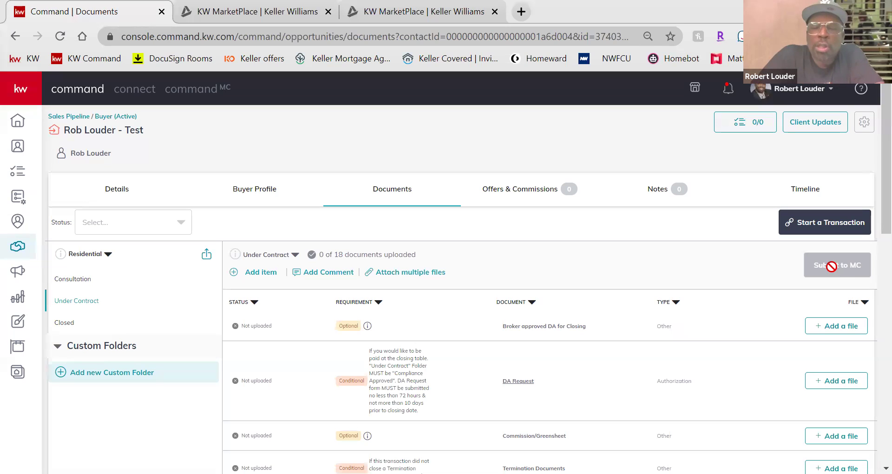
{"action": "scroll", "coordinate": [393, 370], "scroll_direction": "down", "scroll_amount": 3}
{"action": "scroll", "coordinate": [393, 371], "scroll_direction": "up", "scroll_amount": 3}
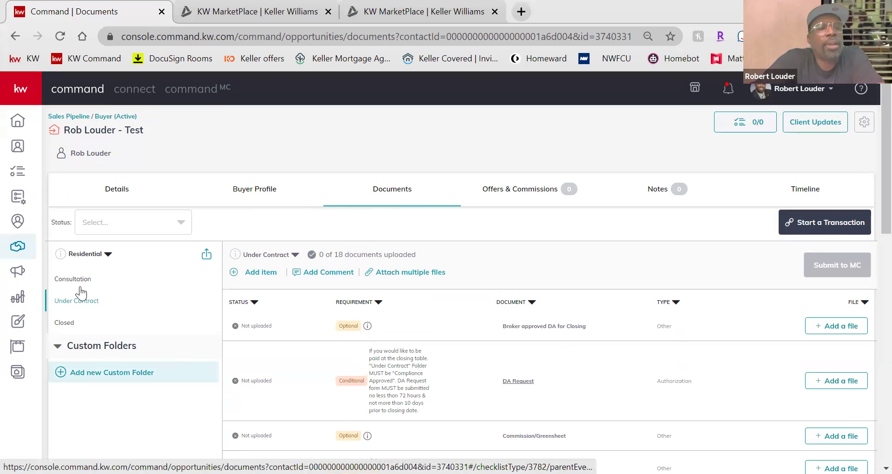
{"action": "left_click", "coordinate": [77, 303]}
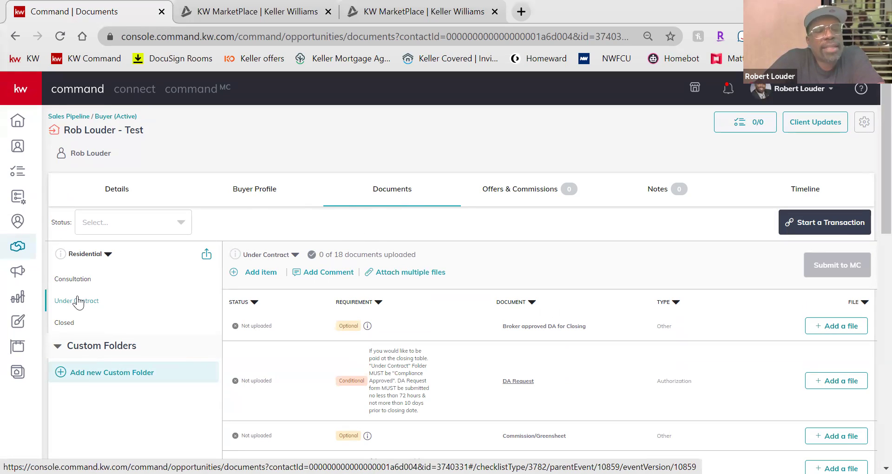
{"action": "scroll", "coordinate": [743, 339], "scroll_direction": "down", "scroll_amount": 5}
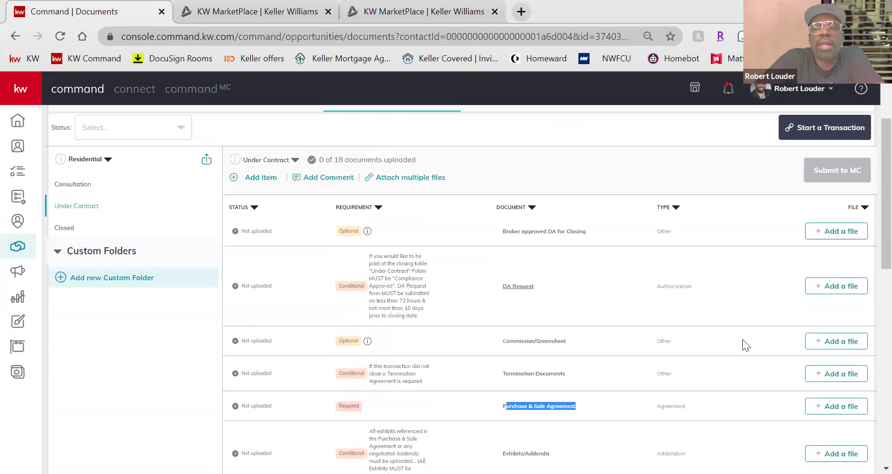
{"action": "scroll", "coordinate": [747, 339], "scroll_direction": "up", "scroll_amount": 5}
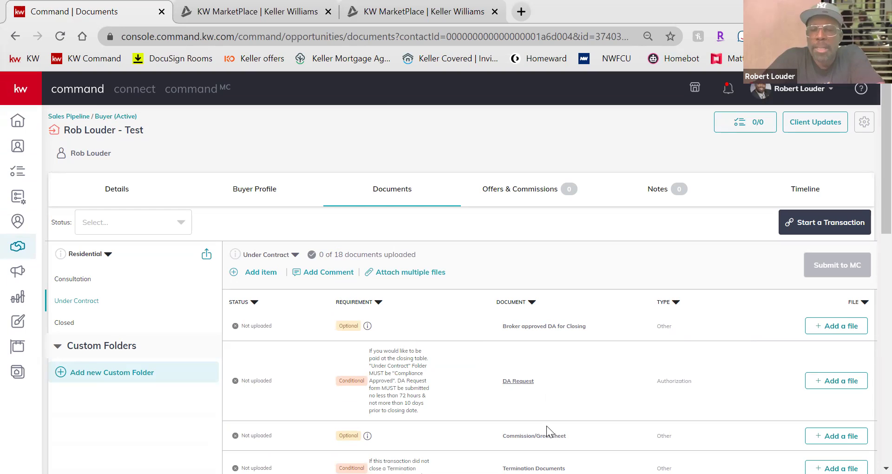
{"action": "scroll", "coordinate": [549, 426], "scroll_direction": "down", "scroll_amount": 5}
{"action": "scroll", "coordinate": [636, 379], "scroll_direction": "up", "scroll_amount": 5}
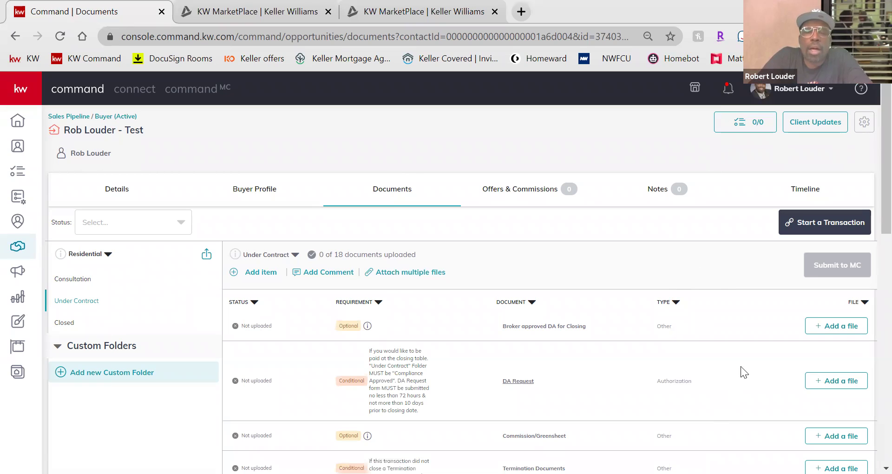
Step: Add a new offer version to the opportunity under the name Initial Offer
{"action": "left_click", "coordinate": [516, 192]}
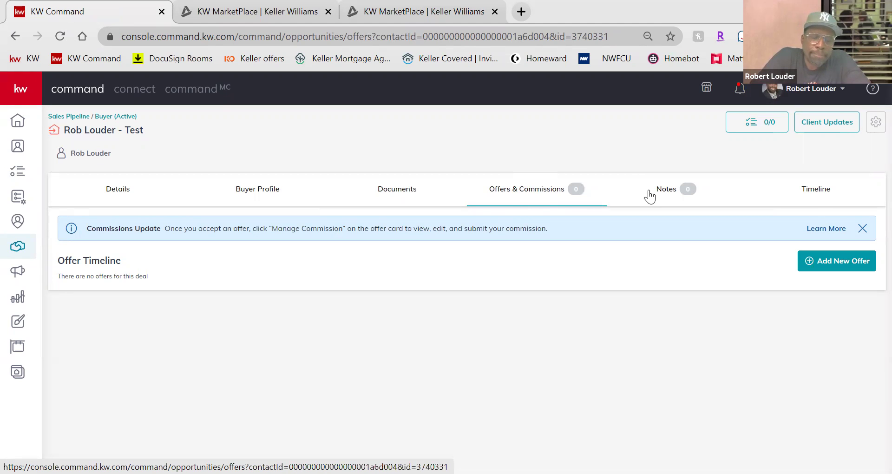
{"action": "left_click", "coordinate": [837, 263]}
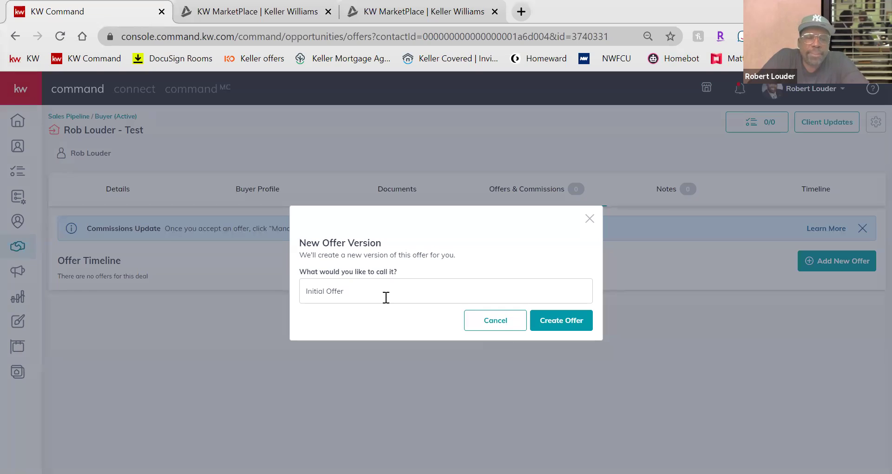
{"action": "left_click", "coordinate": [386, 297]}
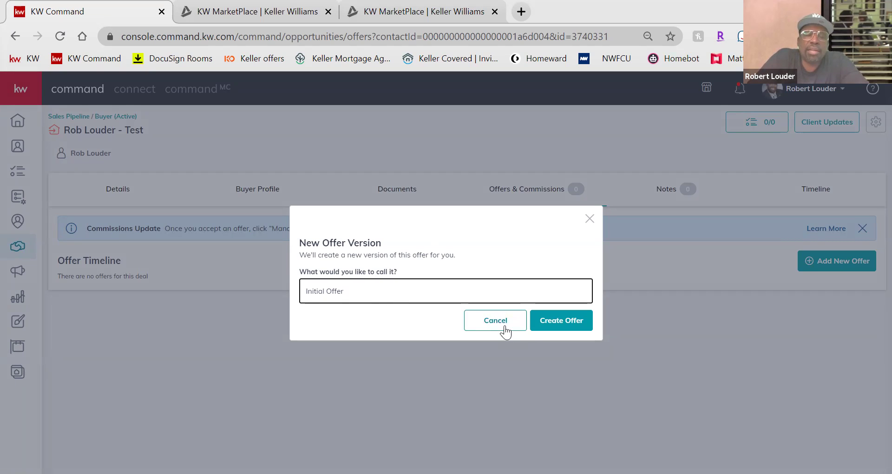
{"action": "left_click", "coordinate": [568, 322]}
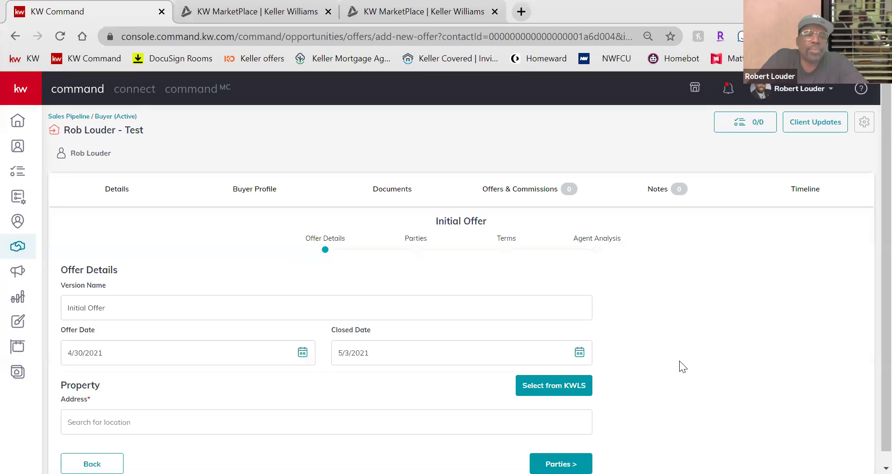
Step: Fill in the offer's property address, starting with the house number and street and choosing the suggested full address
{"action": "scroll", "coordinate": [682, 355], "scroll_direction": "down", "scroll_amount": 1}
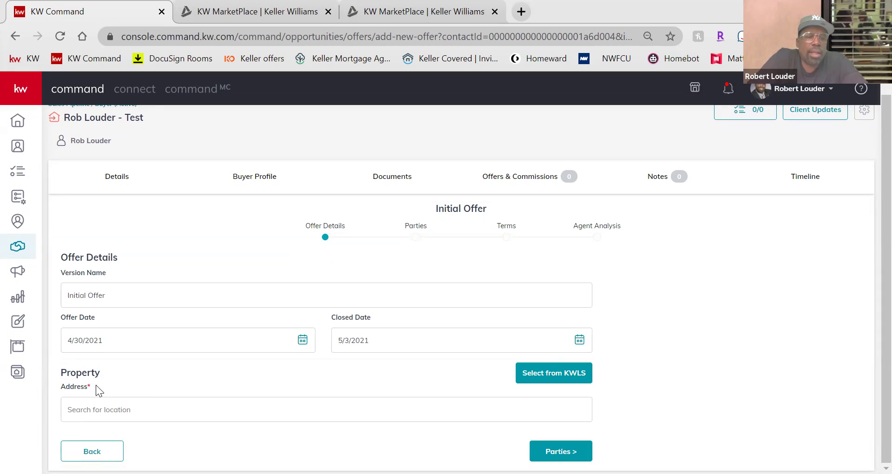
{"action": "left_click", "coordinate": [204, 409]}
{"action": "type", "text": "1002"}
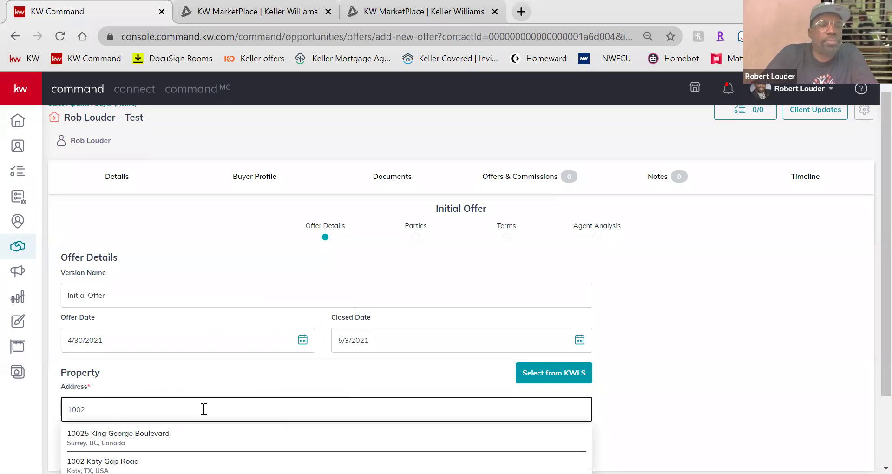
{"action": "type", "text": " red"}
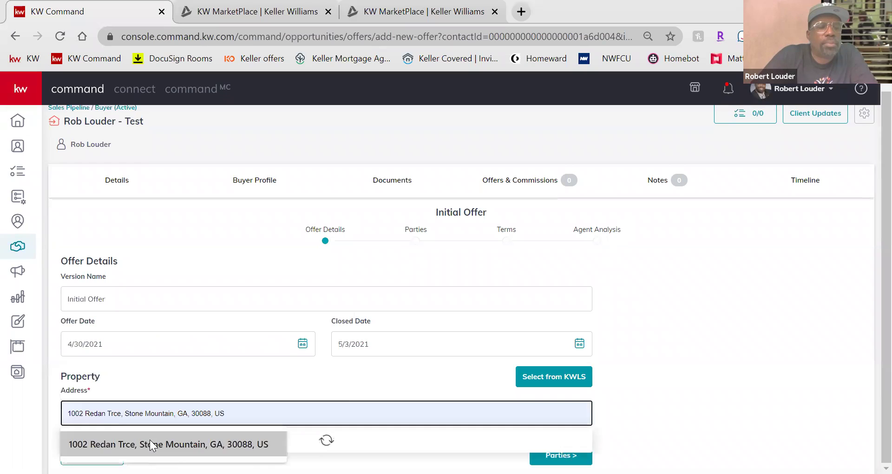
{"action": "left_click", "coordinate": [147, 441]}
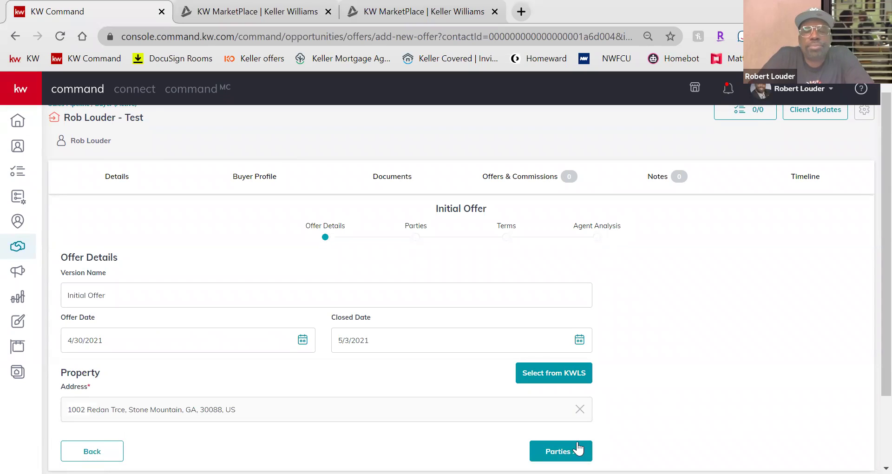
Step: Continue to the offer's parties, look over the buyer and seller fields, and enter tesgt as the seller's name
{"action": "scroll", "coordinate": [766, 424], "scroll_direction": "down", "scroll_amount": 2}
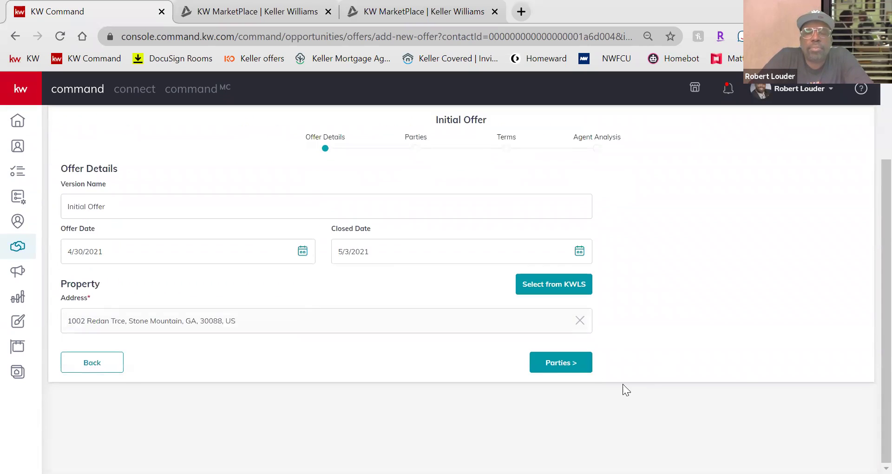
{"action": "left_click", "coordinate": [568, 374]}
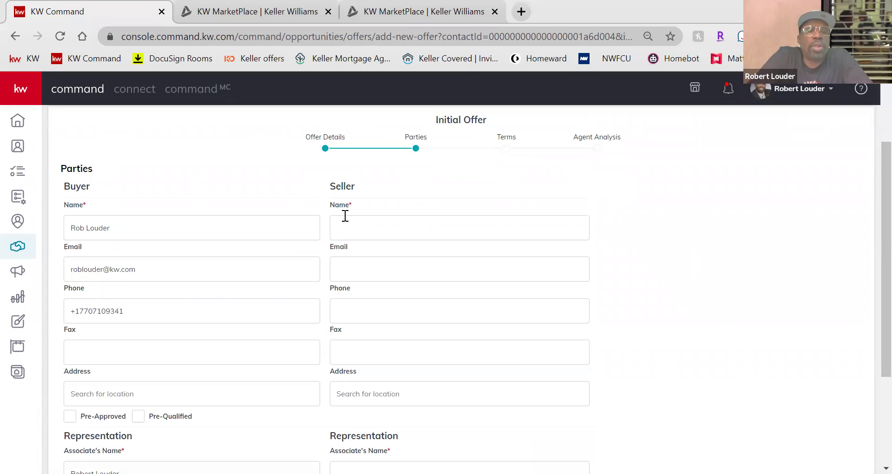
{"action": "scroll", "coordinate": [393, 257], "scroll_direction": "down", "scroll_amount": 3}
{"action": "scroll", "coordinate": [474, 325], "scroll_direction": "up", "scroll_amount": 5}
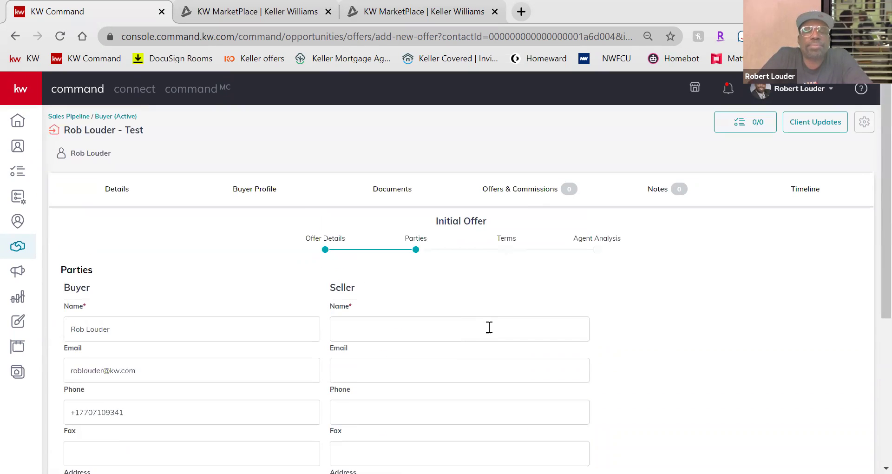
{"action": "scroll", "coordinate": [428, 297], "scroll_direction": "down", "scroll_amount": 5}
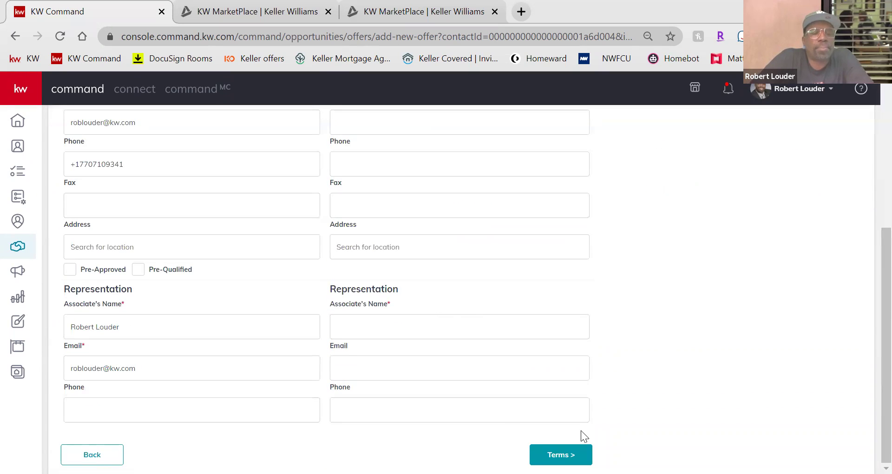
{"action": "scroll", "coordinate": [599, 439], "scroll_direction": "up", "scroll_amount": 5}
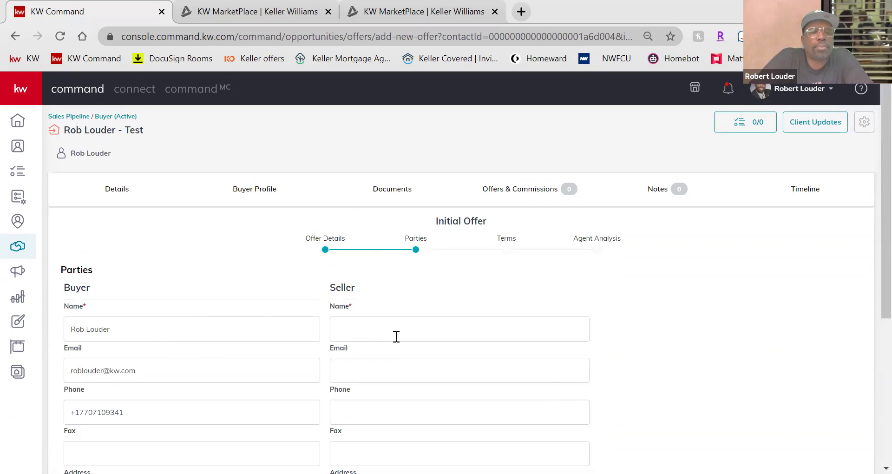
{"action": "left_click", "coordinate": [400, 330]}
{"action": "type", "text": "tesg"}
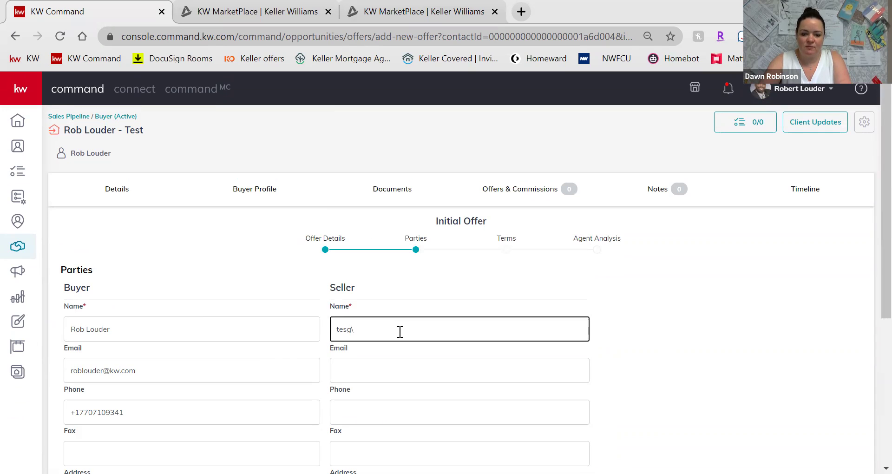
{"action": "type", "text": "t"}
Step: Fill in the associate's name under the seller's representation with the suggested agent name
{"action": "scroll", "coordinate": [409, 336], "scroll_direction": "down", "scroll_amount": 3}
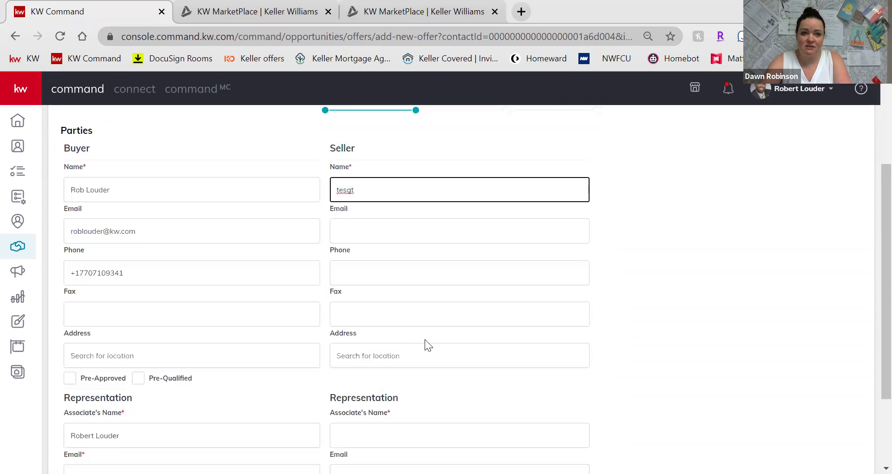
{"action": "scroll", "coordinate": [434, 343], "scroll_direction": "down", "scroll_amount": 3}
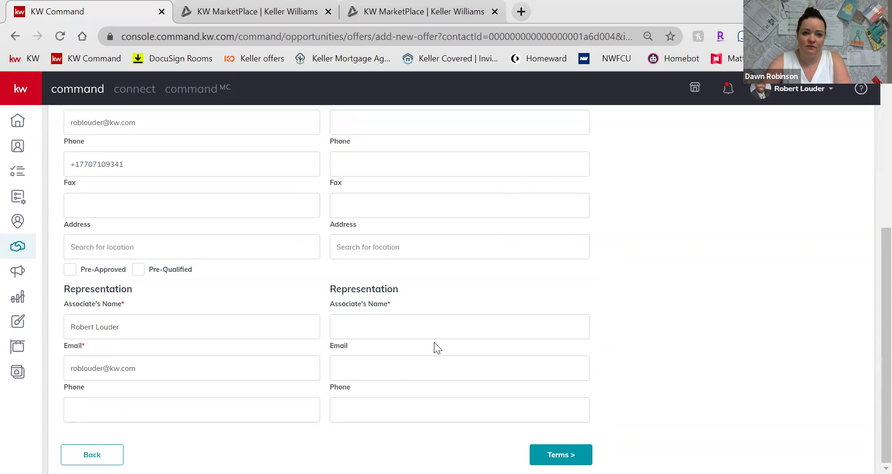
{"action": "left_click", "coordinate": [383, 328]}
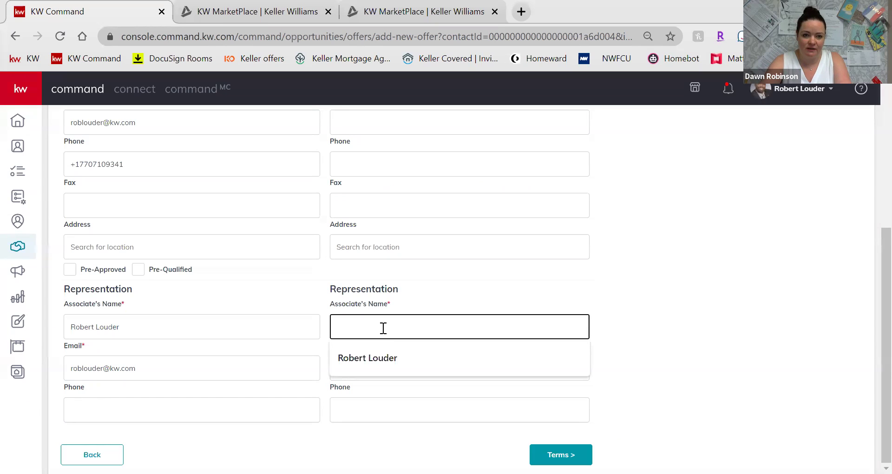
{"action": "left_click", "coordinate": [375, 351]}
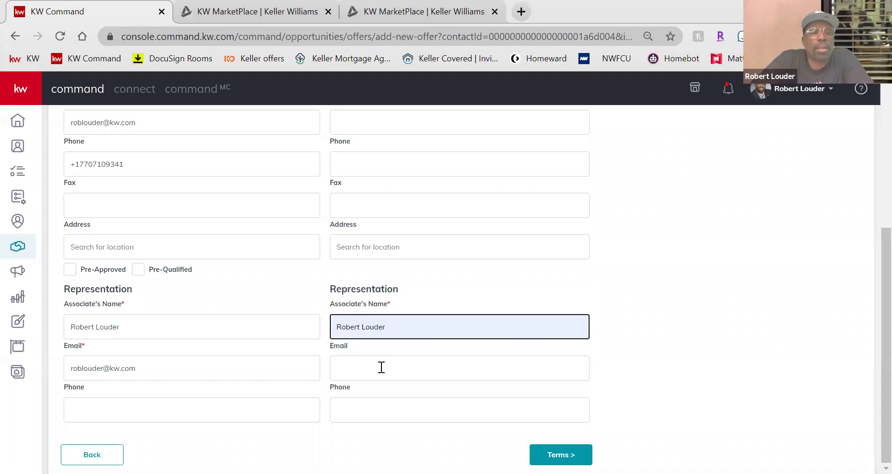
{"action": "scroll", "coordinate": [797, 411], "scroll_direction": "up", "scroll_amount": 5}
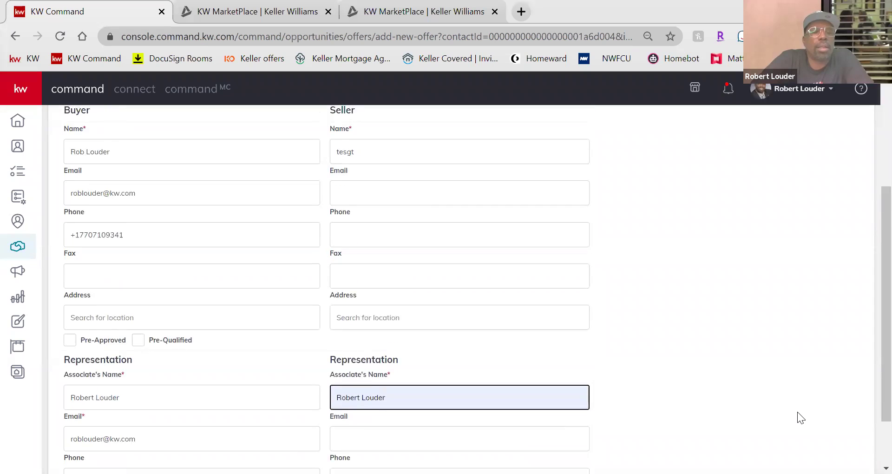
{"action": "scroll", "coordinate": [798, 411], "scroll_direction": "down", "scroll_amount": 5}
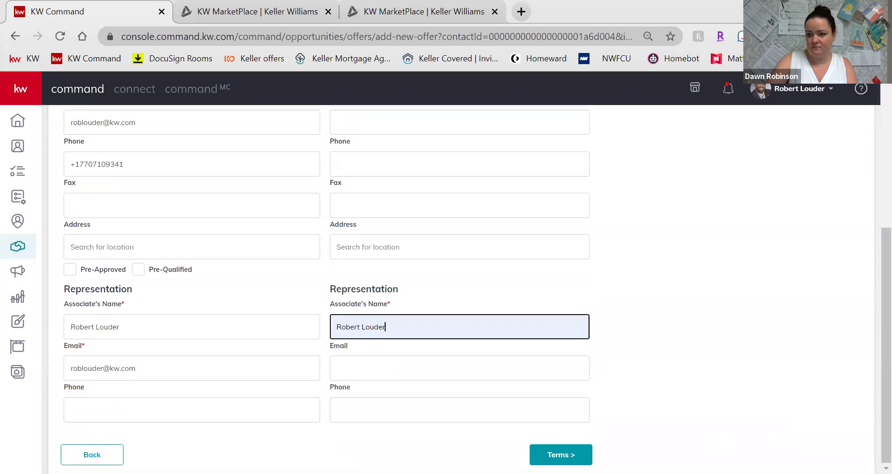
Step: Set the cash amount in the offer terms to $180,000 and save the offer with the agent analysis left blank
{"action": "left_click", "coordinate": [561, 455]}
{"action": "scroll", "coordinate": [757, 378], "scroll_direction": "up", "scroll_amount": 4}
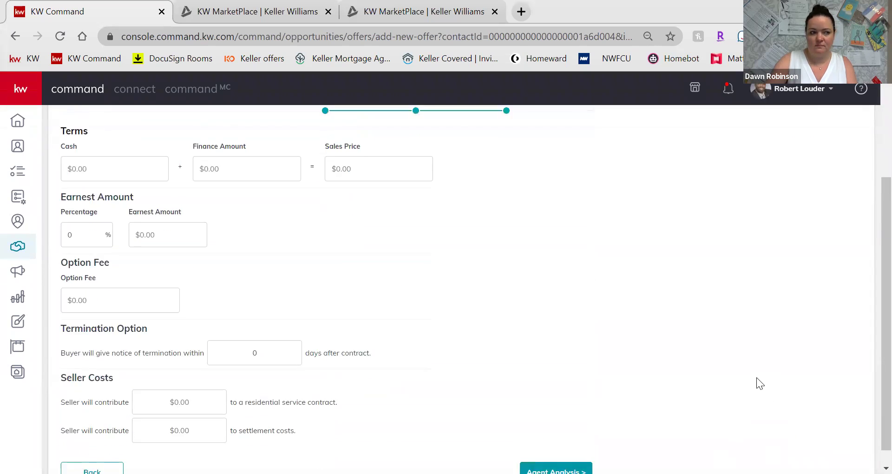
{"action": "scroll", "coordinate": [762, 384], "scroll_direction": "down", "scroll_amount": 3}
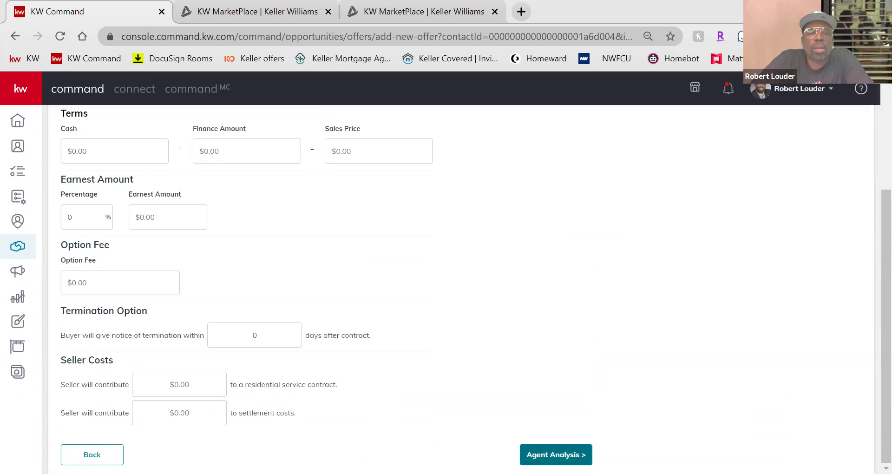
{"action": "left_click", "coordinate": [556, 454]}
{"action": "left_click", "coordinate": [398, 153]}
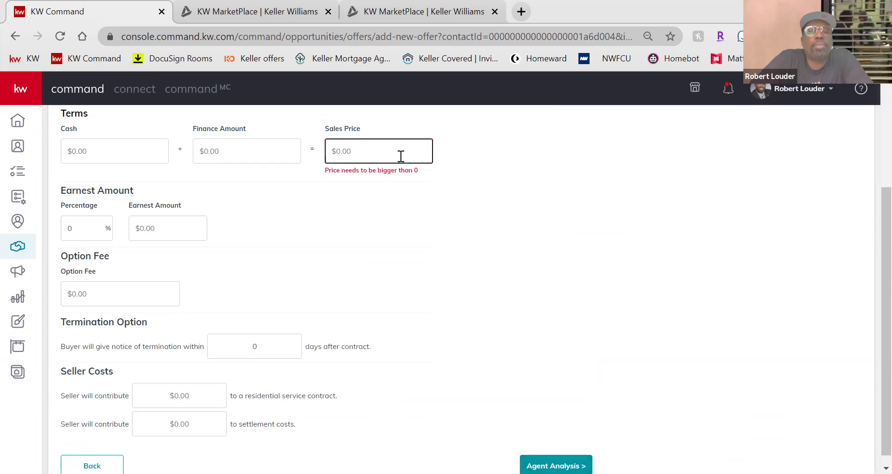
{"action": "left_click", "coordinate": [107, 152]}
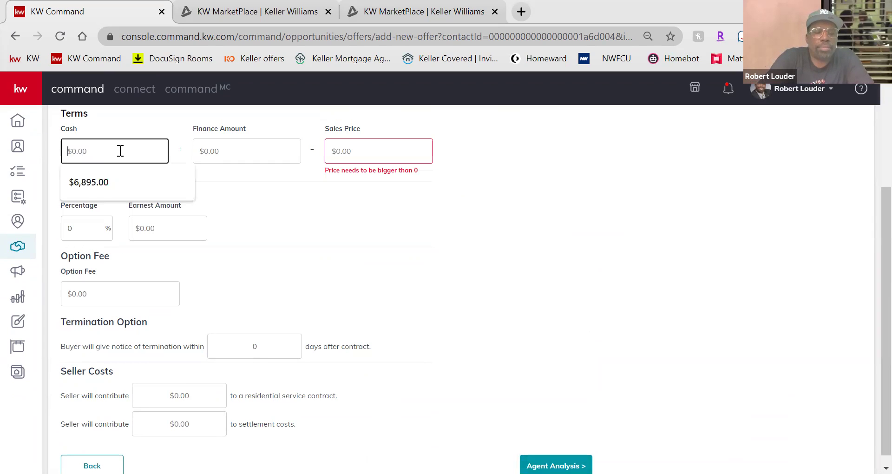
{"action": "type", "text": "180000"}
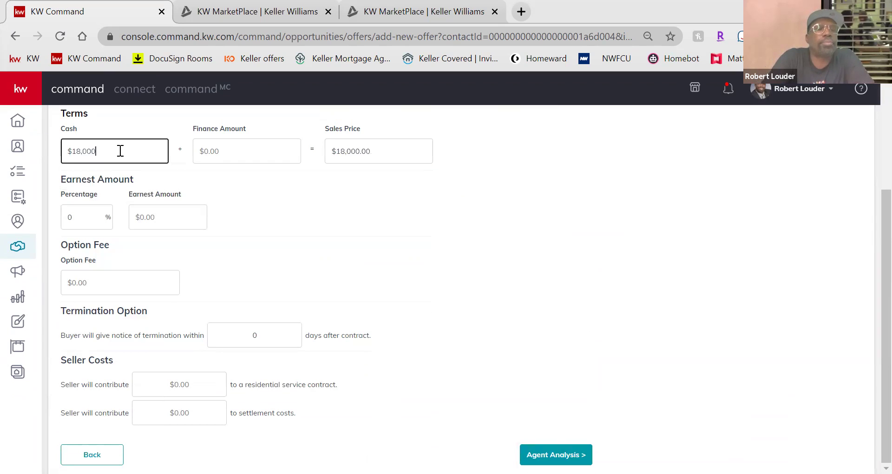
{"action": "left_click", "coordinate": [703, 377]}
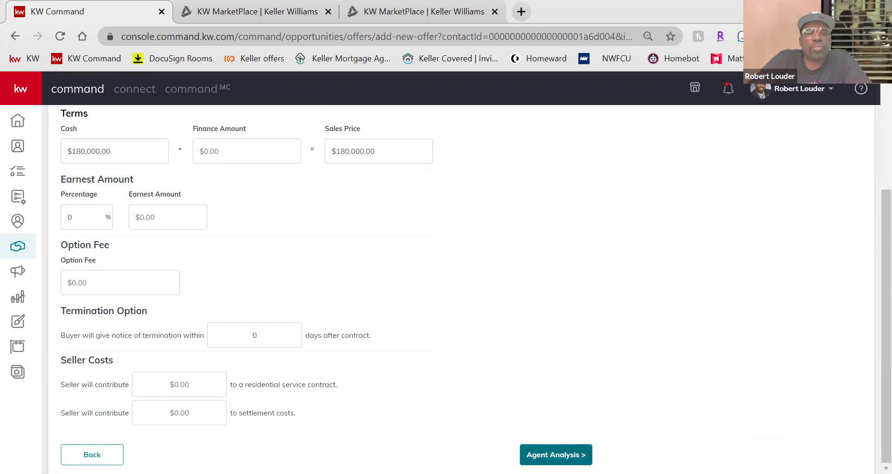
{"action": "left_click", "coordinate": [555, 454]}
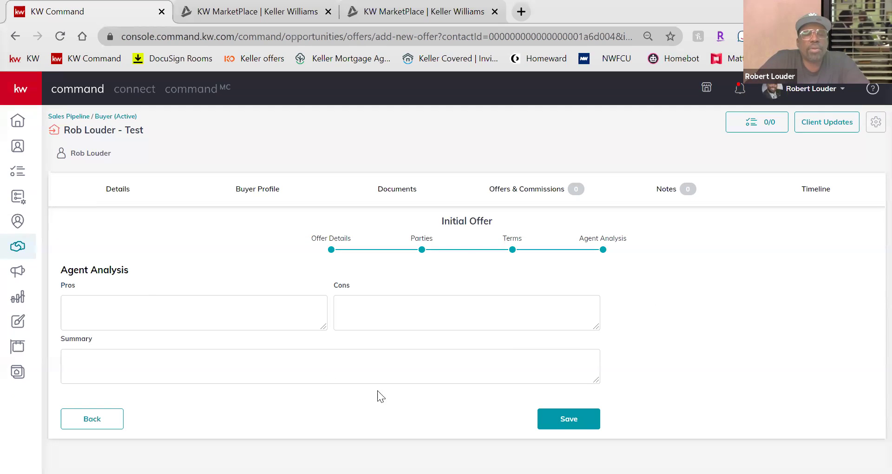
{"action": "left_click", "coordinate": [555, 419]}
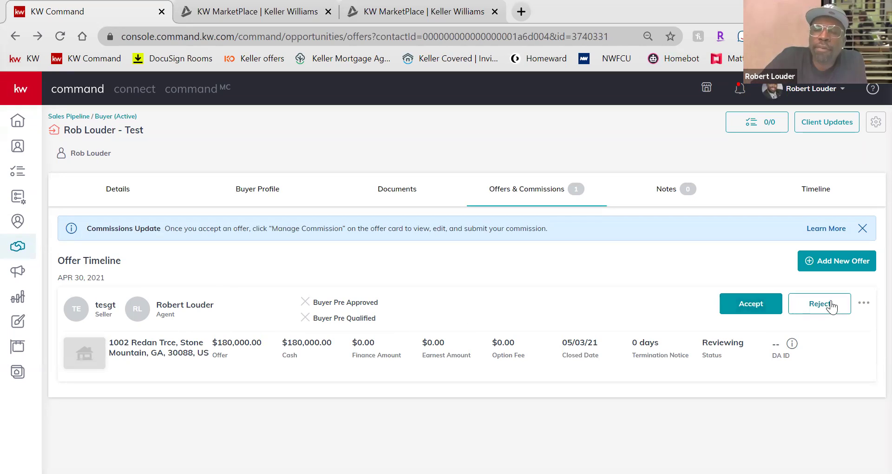
Step: Check the additional actions available for the saved offer and accept the offer
{"action": "left_click", "coordinate": [864, 303]}
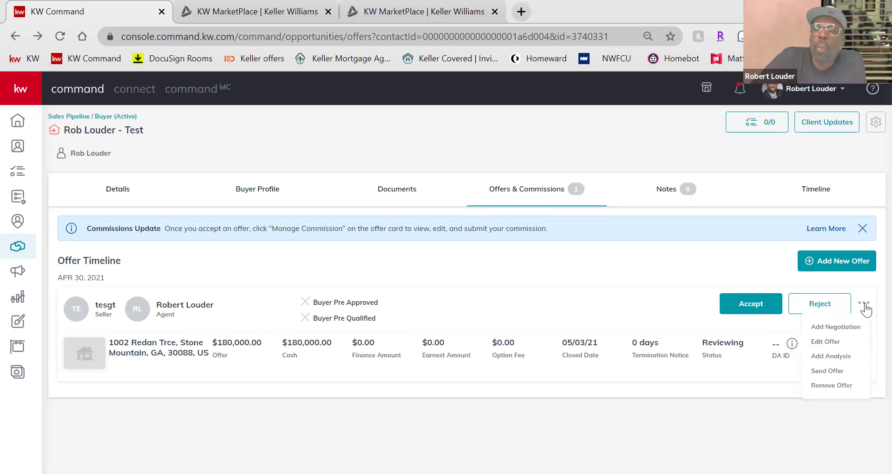
{"action": "left_click", "coordinate": [531, 291]}
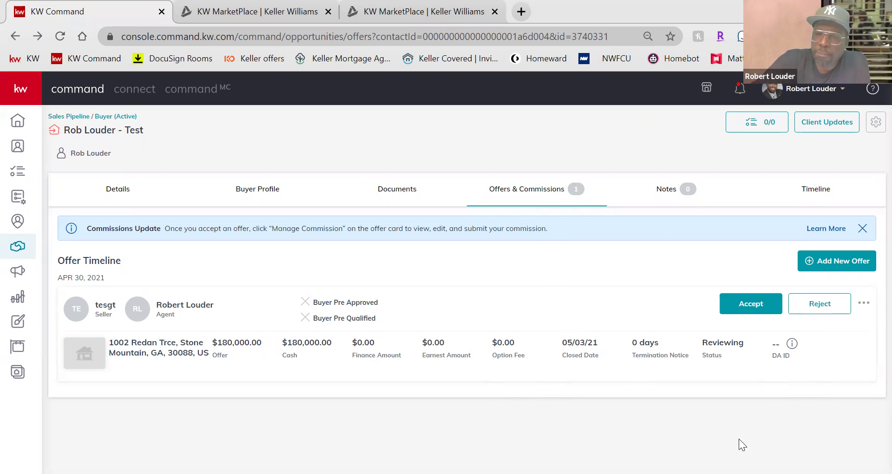
{"action": "left_click", "coordinate": [754, 304]}
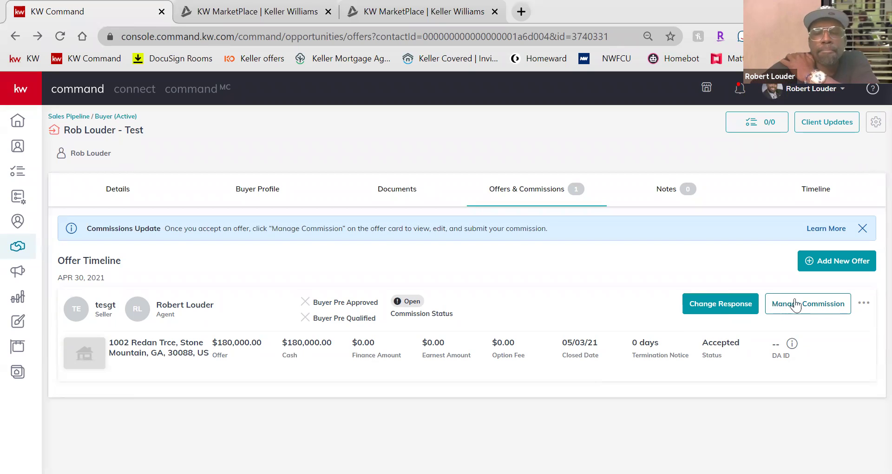
Step: Open commission management for the accepted offer and examine its general information, agent payment and summary
{"action": "left_click", "coordinate": [817, 302]}
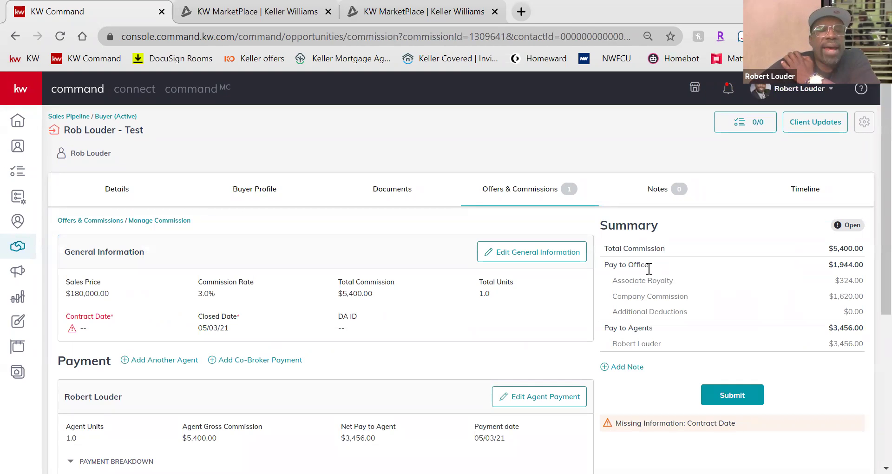
{"action": "scroll", "coordinate": [372, 301], "scroll_direction": "down", "scroll_amount": 5}
{"action": "scroll", "coordinate": [374, 295], "scroll_direction": "up", "scroll_amount": 5}
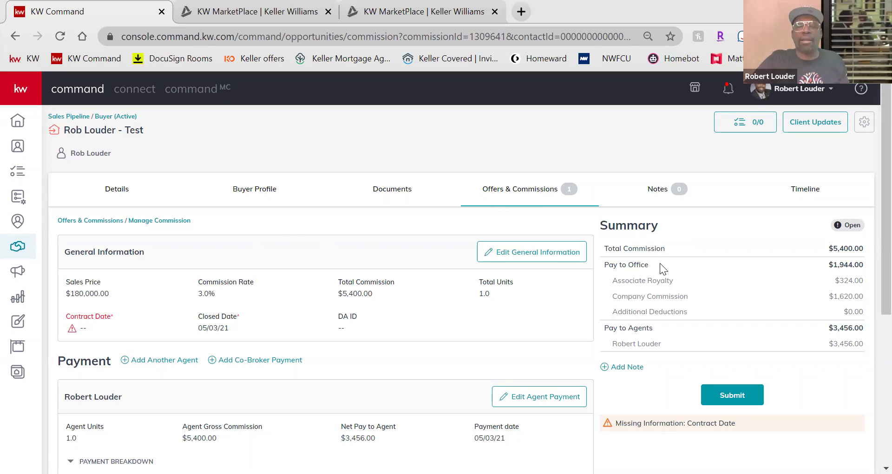
Step: Revisit the Under Contract document checklist, and return to the accepted offer's commission breakdown to review it again
{"action": "left_click", "coordinate": [391, 187]}
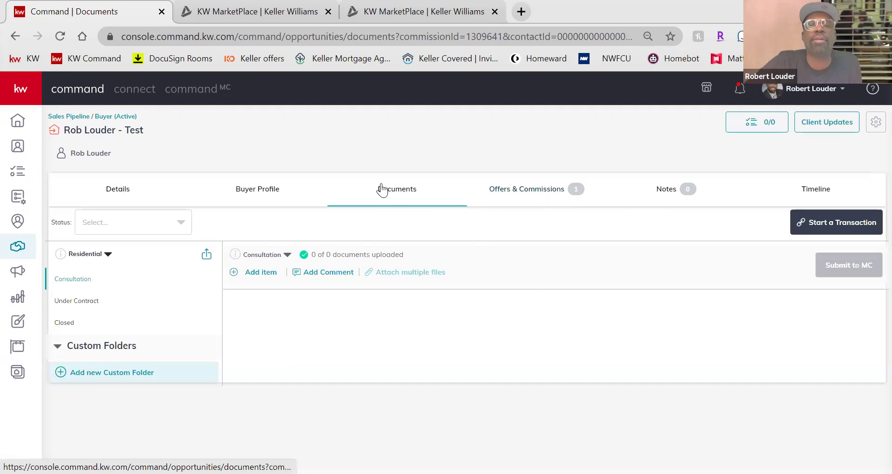
{"action": "left_click", "coordinate": [83, 311]}
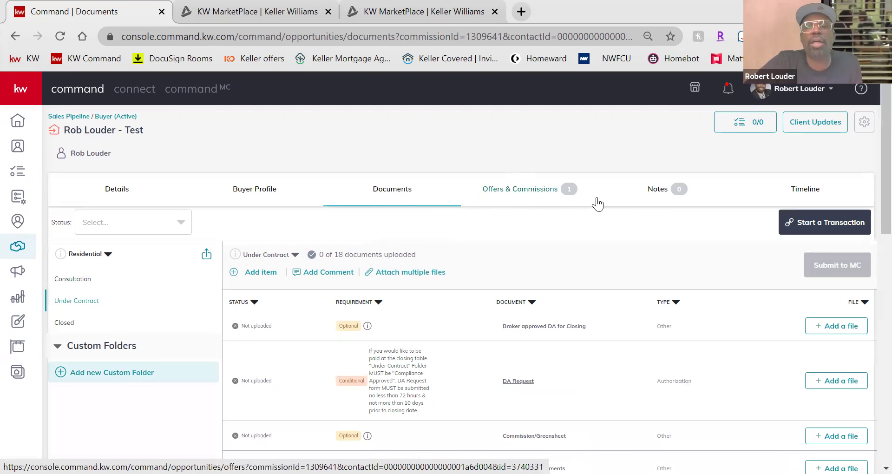
{"action": "left_click", "coordinate": [541, 193]}
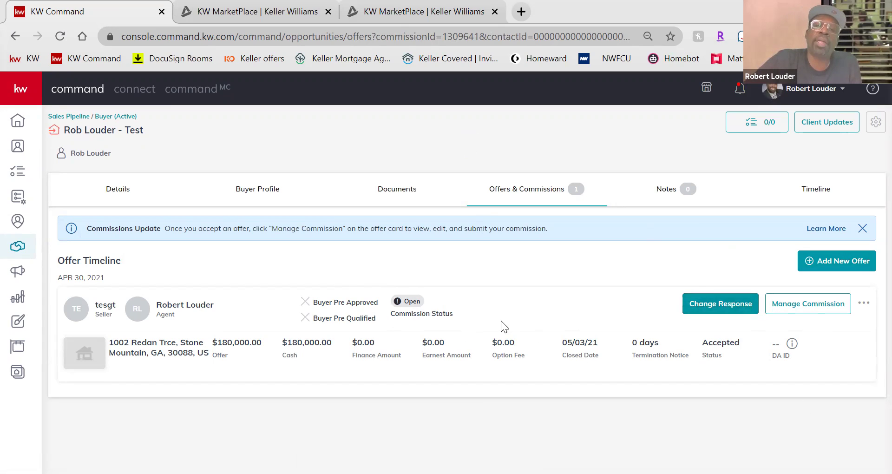
{"action": "left_click", "coordinate": [805, 311]}
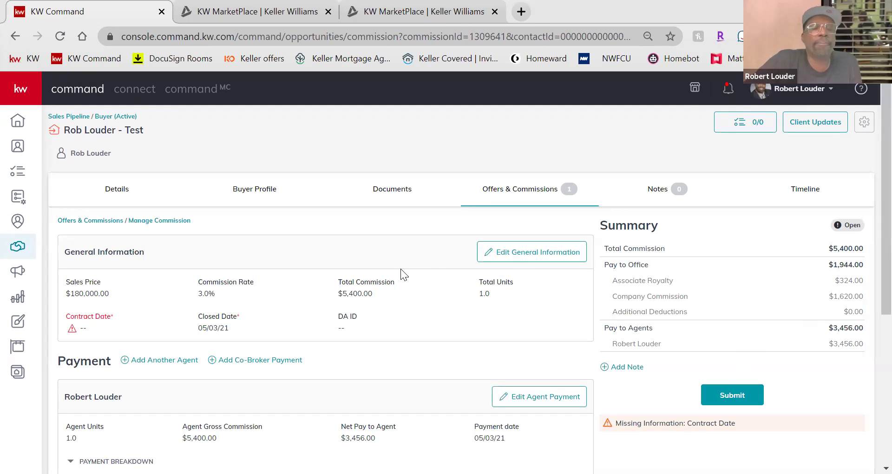
{"action": "scroll", "coordinate": [401, 269], "scroll_direction": "down", "scroll_amount": 3}
{"action": "scroll", "coordinate": [584, 346], "scroll_direction": "up", "scroll_amount": 3}
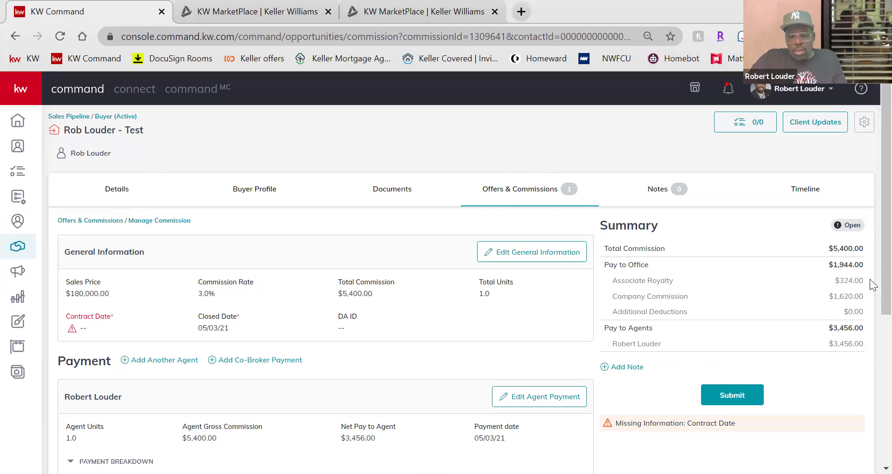
Step: Look through the opportunity's notes, timeline, documents and buyer profile, ending on its details
{"action": "left_click", "coordinate": [657, 189]}
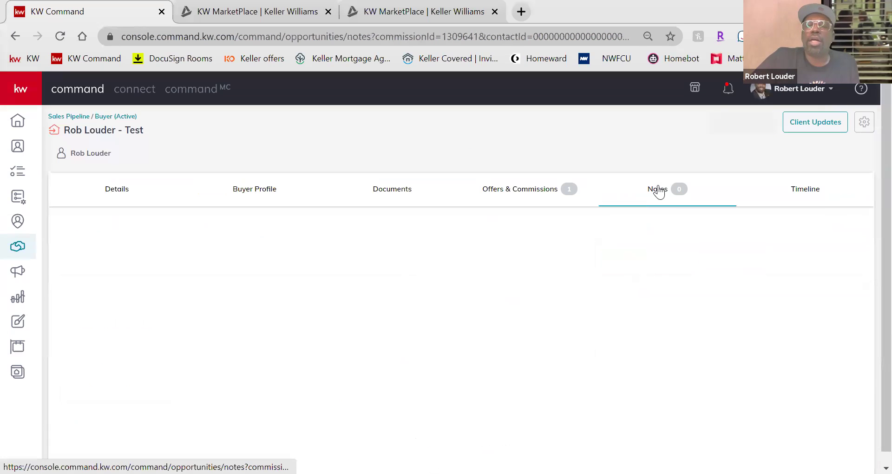
{"action": "left_click", "coordinate": [797, 198]}
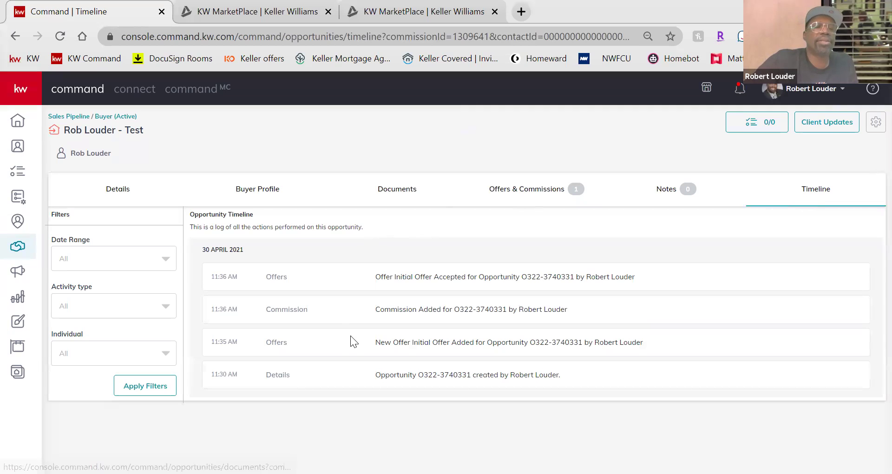
{"action": "left_click", "coordinate": [411, 190]}
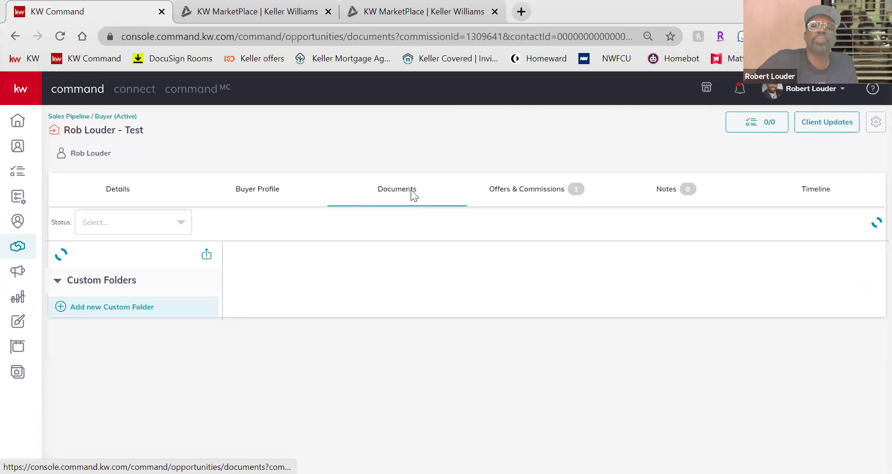
{"action": "left_click", "coordinate": [256, 194]}
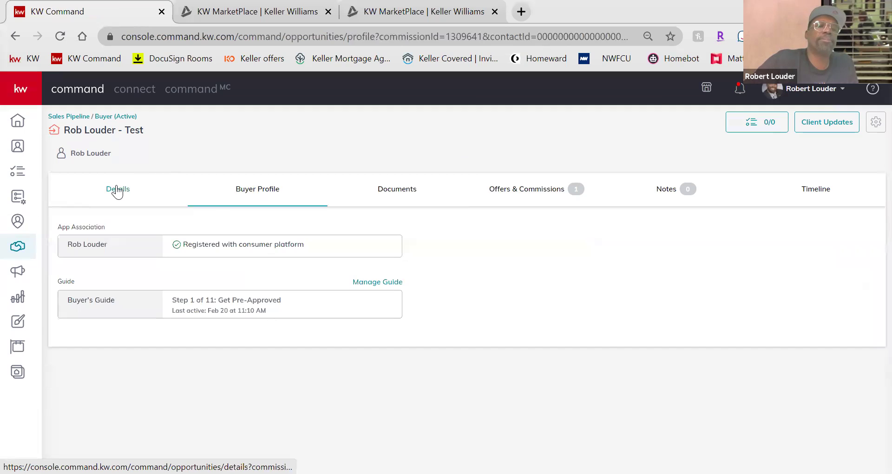
{"action": "left_click", "coordinate": [117, 192]}
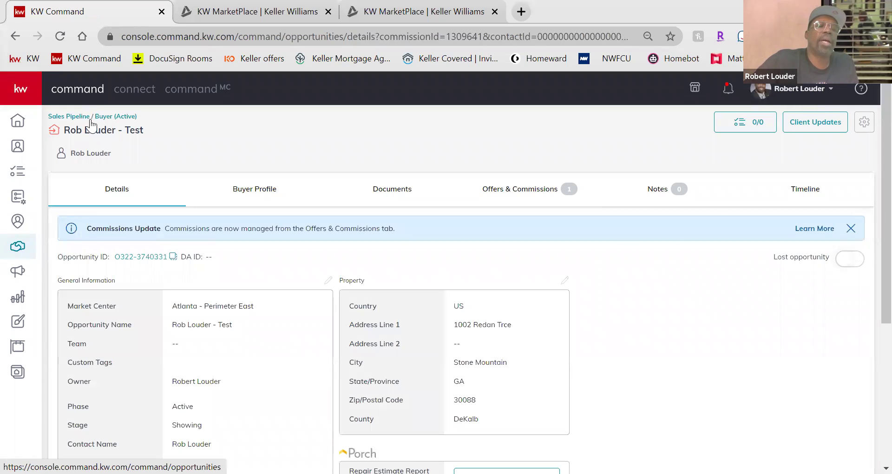
Step: Return to the sales pipeline and look through the buyer opportunities in the Cultivate, Active and Appointment phases
{"action": "left_click", "coordinate": [91, 120]}
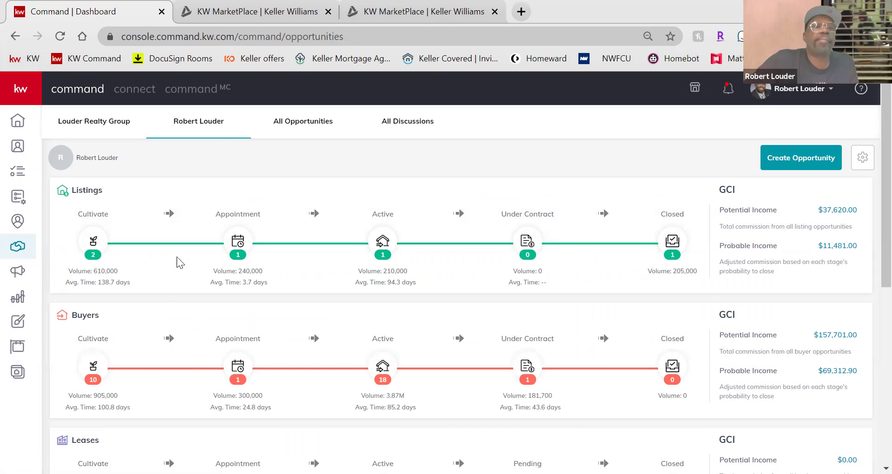
{"action": "left_click", "coordinate": [94, 368]}
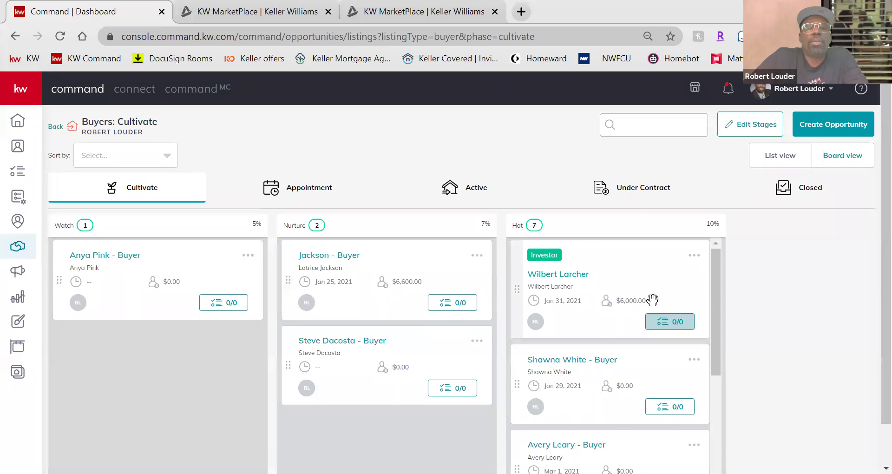
{"action": "scroll", "coordinate": [683, 300], "scroll_direction": "down", "scroll_amount": 9}
{"action": "scroll", "coordinate": [711, 380], "scroll_direction": "up", "scroll_amount": 5}
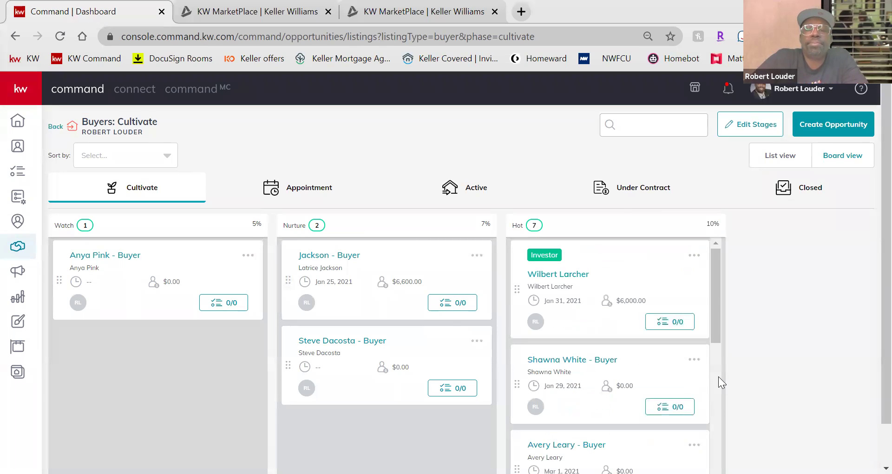
{"action": "left_click", "coordinate": [453, 186]}
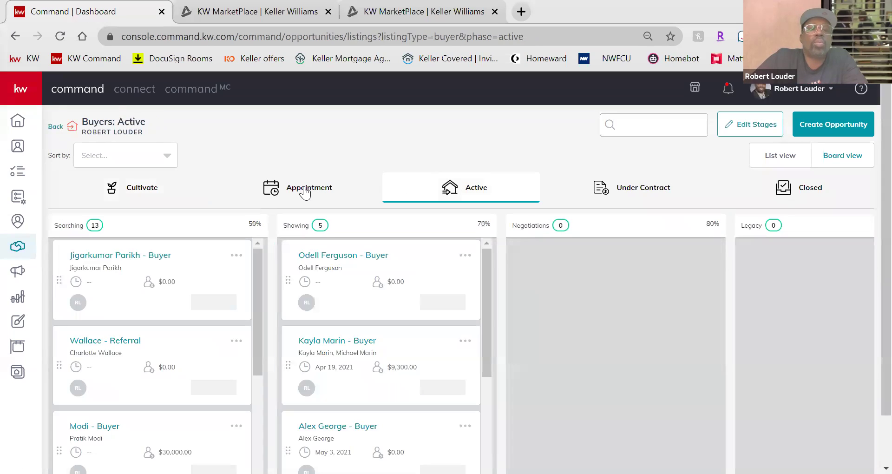
{"action": "left_click", "coordinate": [308, 190]}
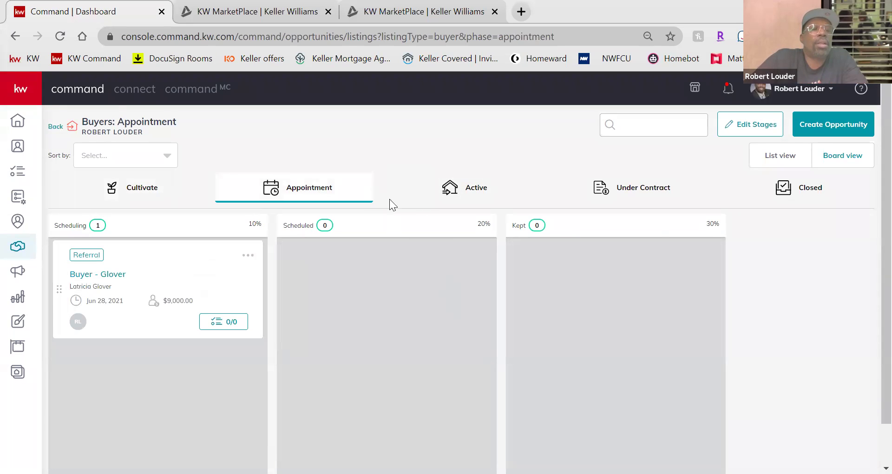
Step: Move the TEST buyer opportunity without a property address from the Active phase's Showing stage to the Cultivate phase
{"action": "left_click", "coordinate": [476, 191]}
{"action": "scroll", "coordinate": [471, 319], "scroll_direction": "down", "scroll_amount": 3}
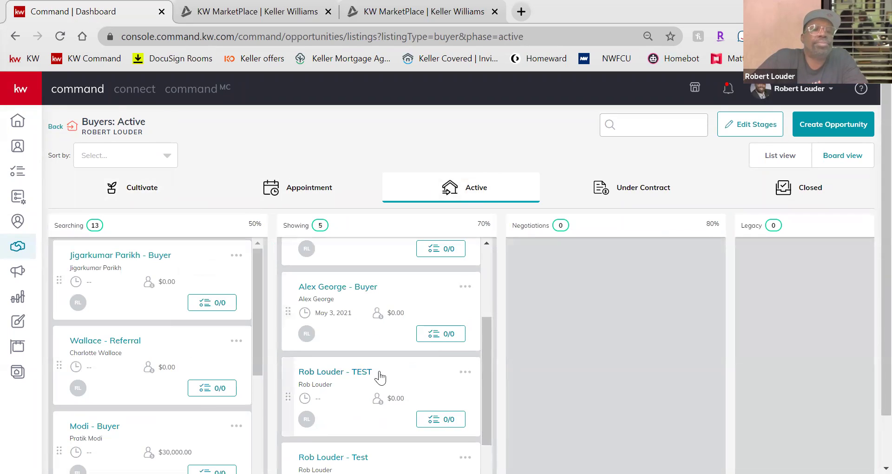
{"action": "scroll", "coordinate": [386, 368], "scroll_direction": "down", "scroll_amount": 2}
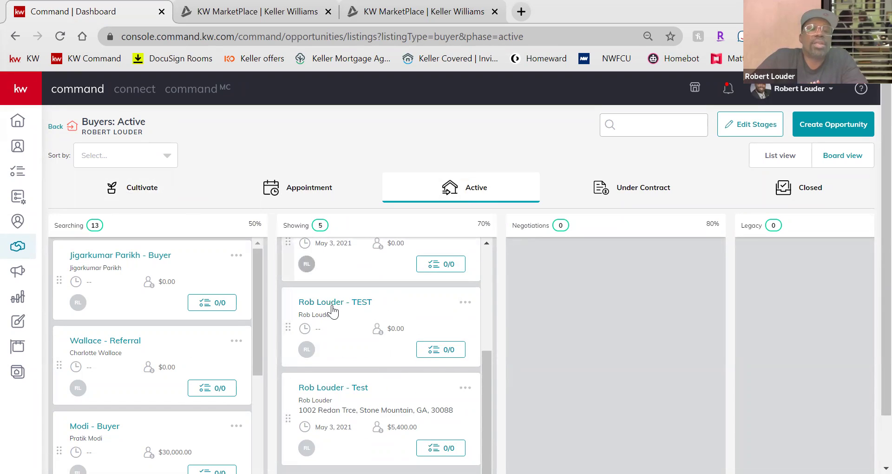
{"action": "left_click_drag", "start_coordinate": [286, 320], "coordinate": [171, 186]}
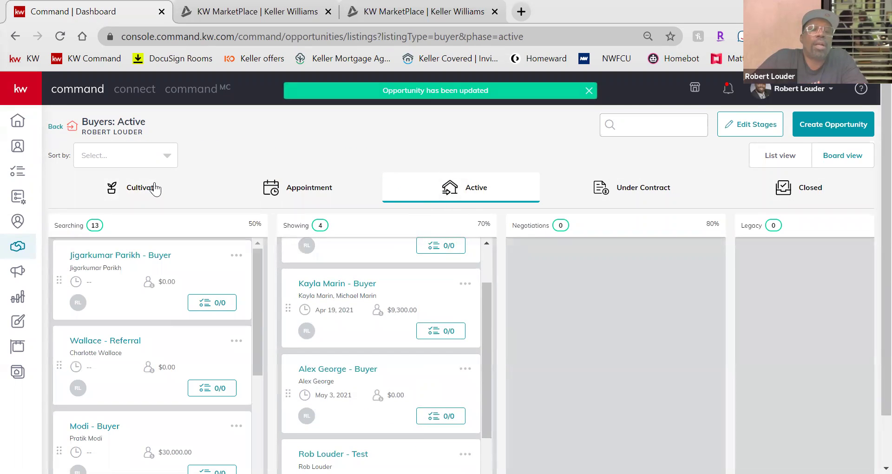
Step: Look through the Cultivate phase's Hot stage for the moved TEST buyer opportunity
{"action": "left_click", "coordinate": [152, 185]}
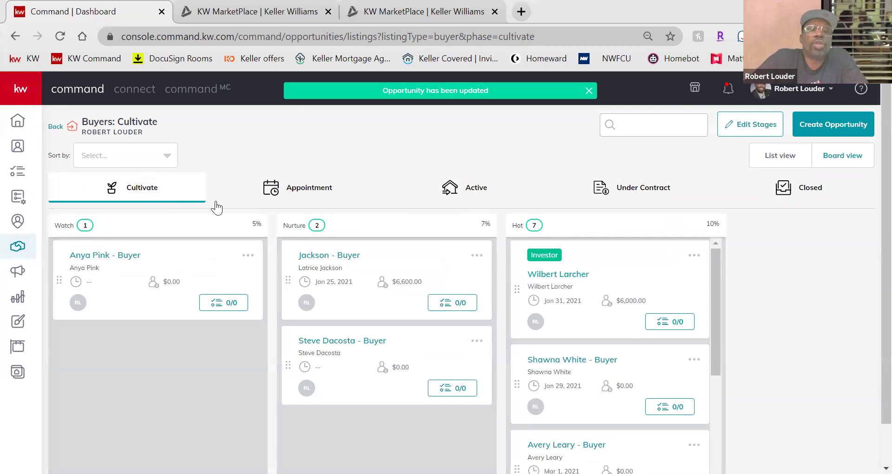
{"action": "scroll", "coordinate": [657, 372], "scroll_direction": "down", "scroll_amount": 6}
{"action": "scroll", "coordinate": [662, 386], "scroll_direction": "down", "scroll_amount": 1}
{"action": "scroll", "coordinate": [169, 350], "scroll_direction": "down", "scroll_amount": 1}
{"action": "scroll", "coordinate": [169, 347], "scroll_direction": "up", "scroll_amount": 1}
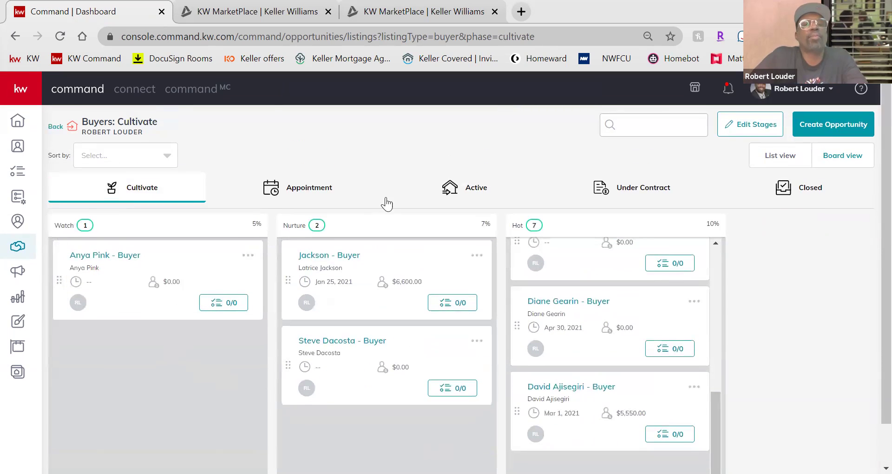
Step: Move the test buyer opportunity from the Showing stage of the Active phase to the Hot stage of the Cultivate phase
{"action": "left_click", "coordinate": [493, 190]}
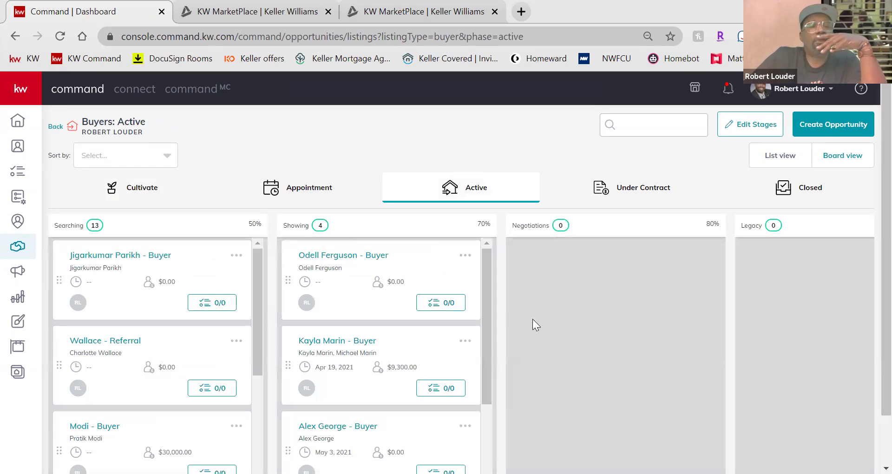
{"action": "scroll", "coordinate": [522, 314], "scroll_direction": "down", "scroll_amount": 2}
{"action": "scroll", "coordinate": [441, 303], "scroll_direction": "down", "scroll_amount": 4}
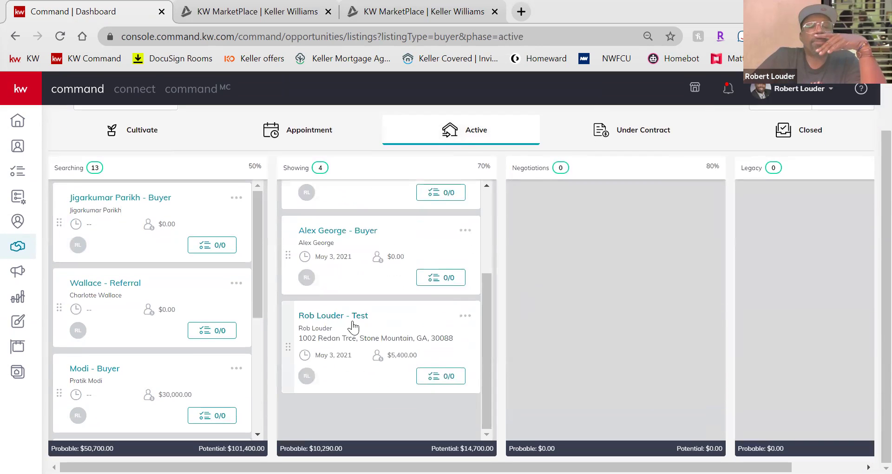
{"action": "left_click_drag", "start_coordinate": [290, 349], "coordinate": [92, 188]}
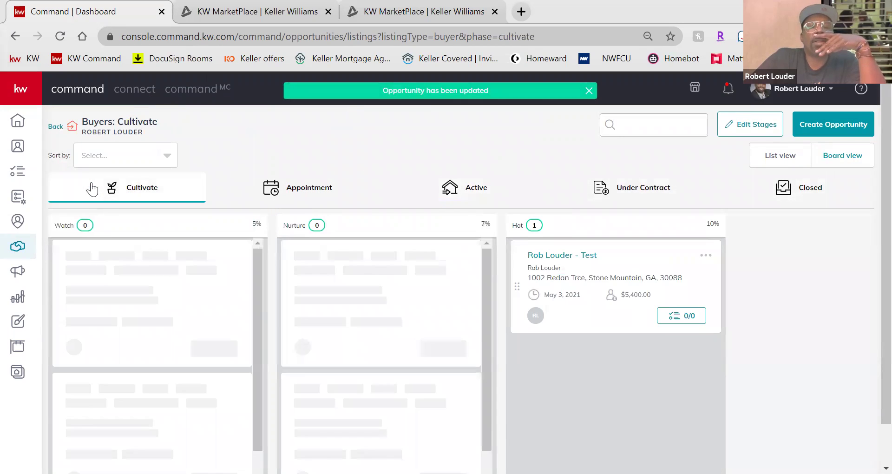
{"action": "scroll", "coordinate": [484, 381], "scroll_direction": "down", "scroll_amount": 1}
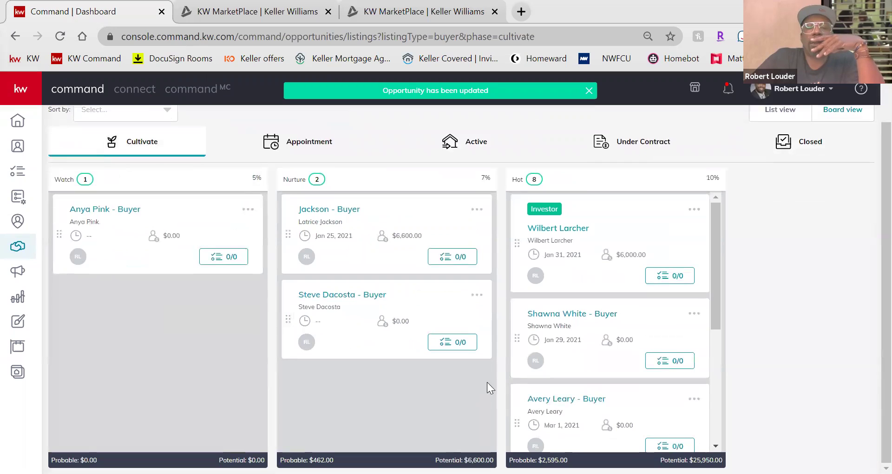
{"action": "scroll", "coordinate": [639, 361], "scroll_direction": "down", "scroll_amount": 10}
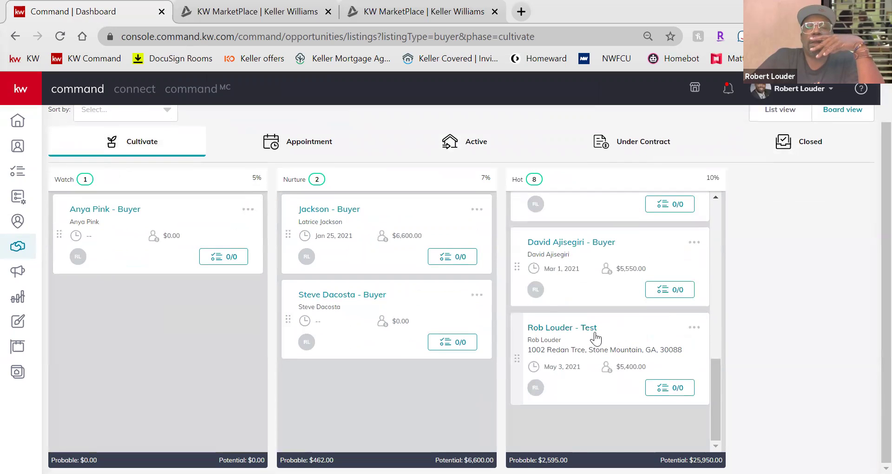
{"action": "scroll", "coordinate": [218, 291], "scroll_direction": "up", "scroll_amount": 1}
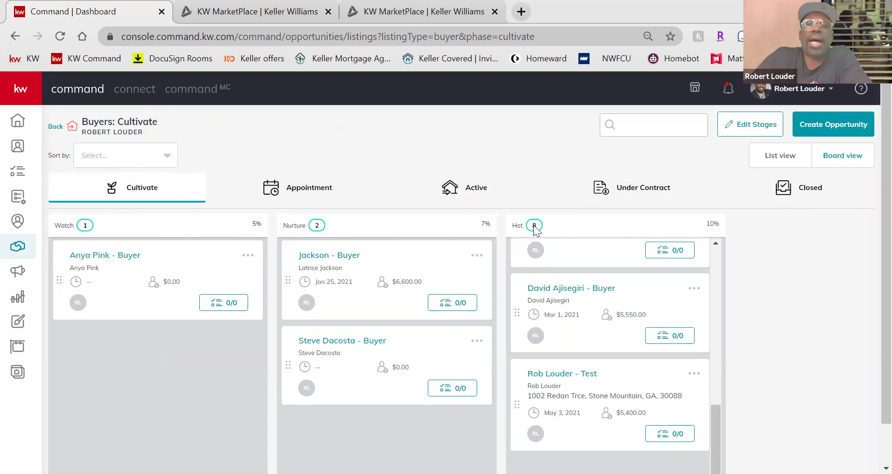
Step: Review the buyer stages in the Appointment, Active, Under Contract and Closed phases
{"action": "left_click", "coordinate": [326, 194]}
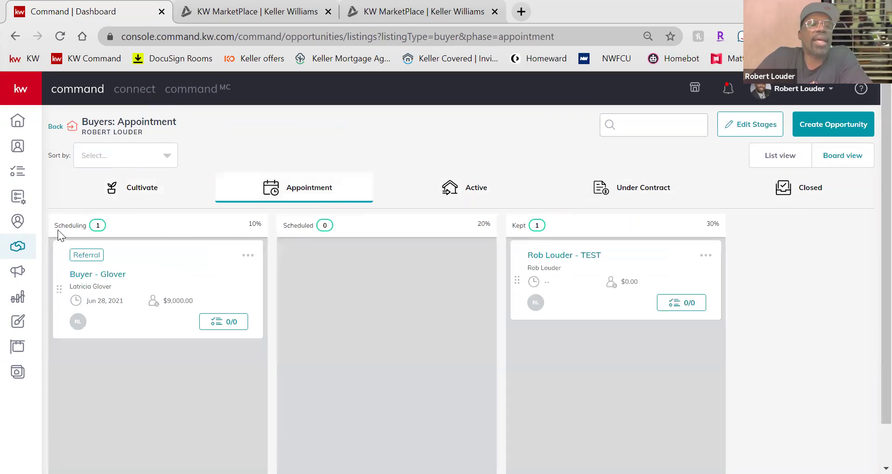
{"action": "left_click", "coordinate": [465, 192]}
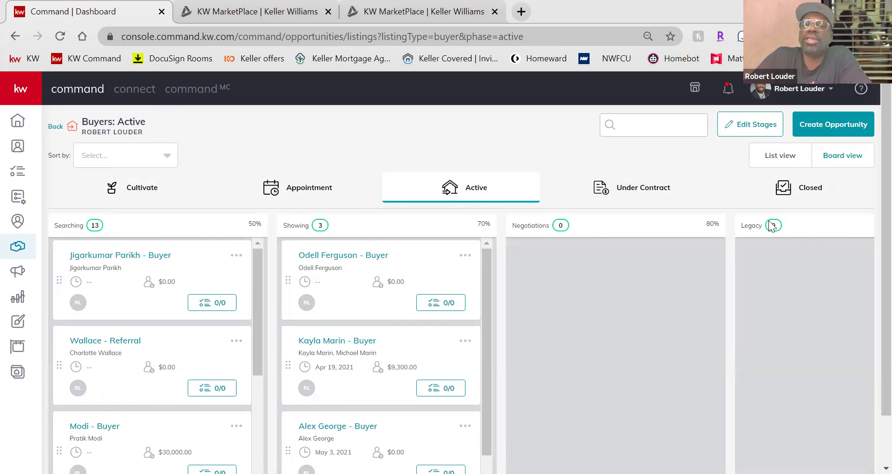
{"action": "left_click", "coordinate": [669, 191]}
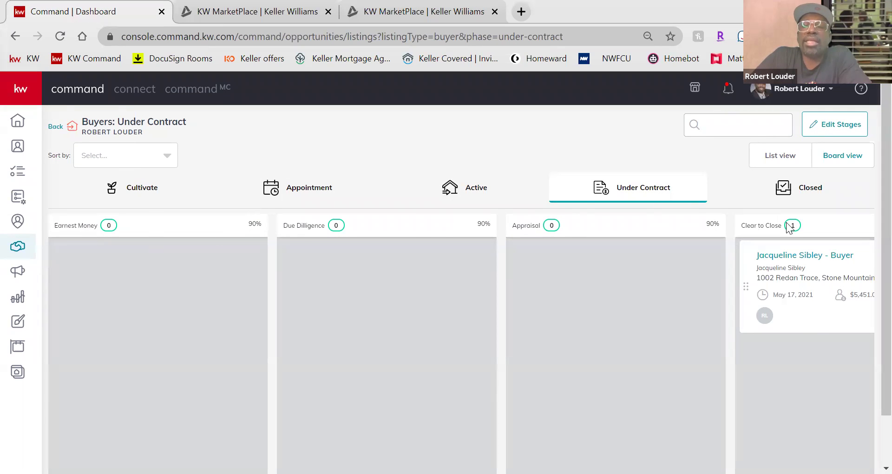
{"action": "left_click", "coordinate": [799, 192]}
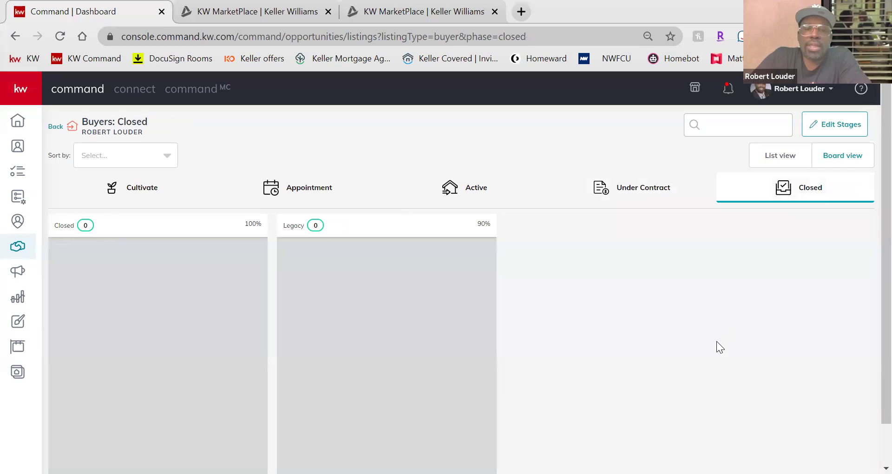
Step: Move the test buyer opportunity from the Hot stage of Cultivate to the Active phase
{"action": "left_click", "coordinate": [138, 190]}
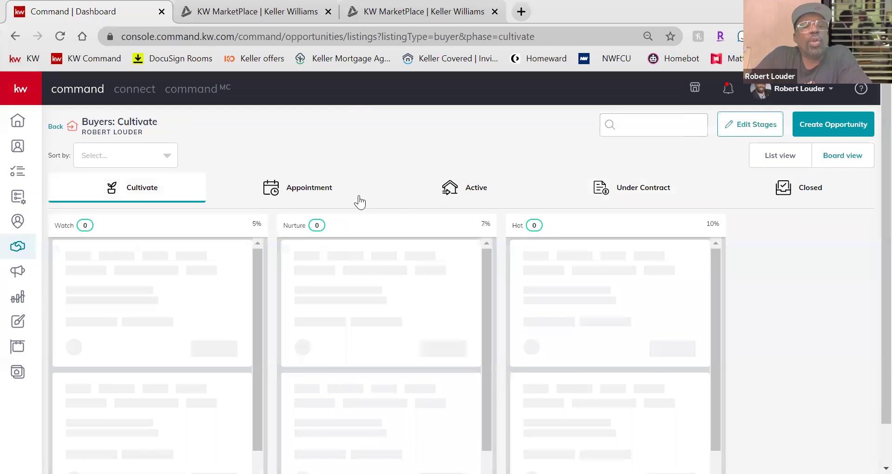
{"action": "scroll", "coordinate": [785, 320], "scroll_direction": "down", "scroll_amount": 1}
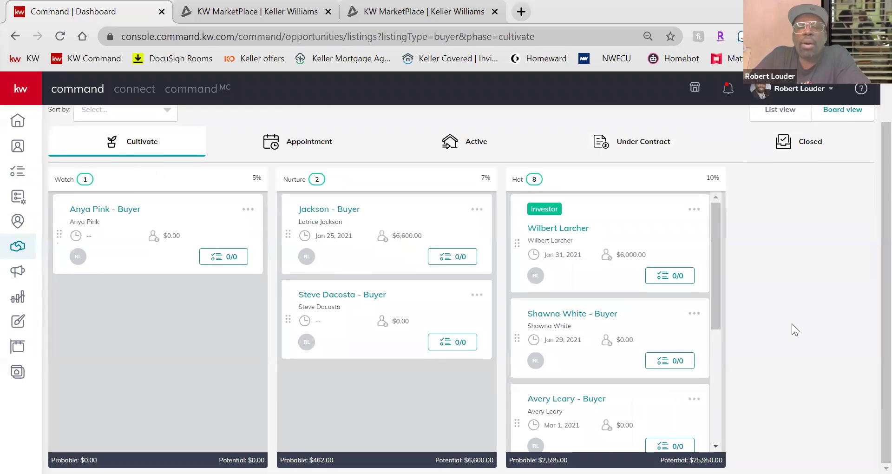
{"action": "left_click_drag", "start_coordinate": [718, 294], "coordinate": [727, 441]}
{"action": "left_click_drag", "start_coordinate": [579, 334], "coordinate": [479, 168]}
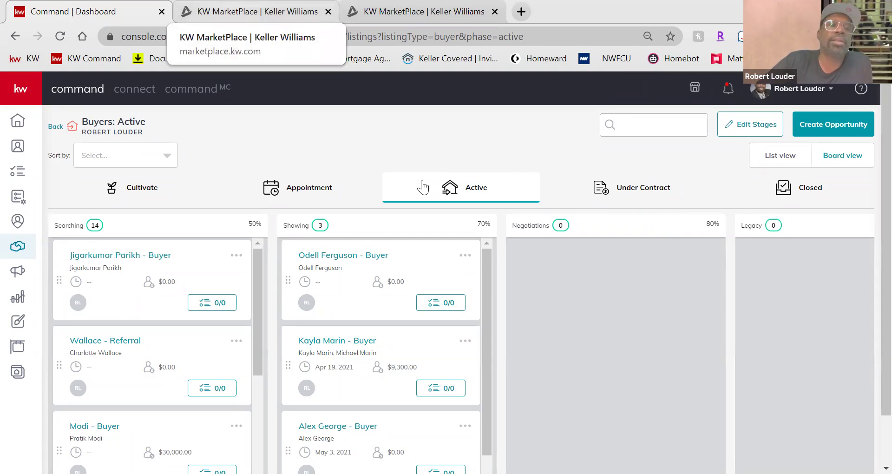
Step: Leave the buyer pipeline and open the list of own SmartPlans
{"action": "left_click", "coordinate": [52, 129]}
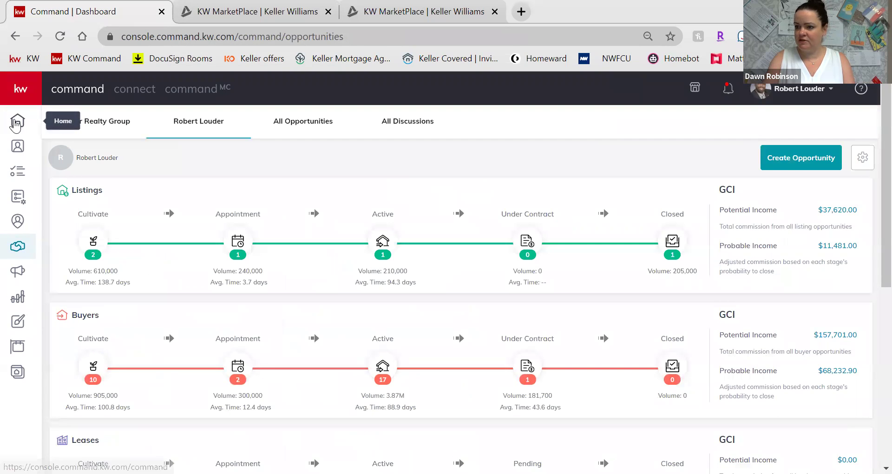
{"action": "left_click", "coordinate": [16, 123]}
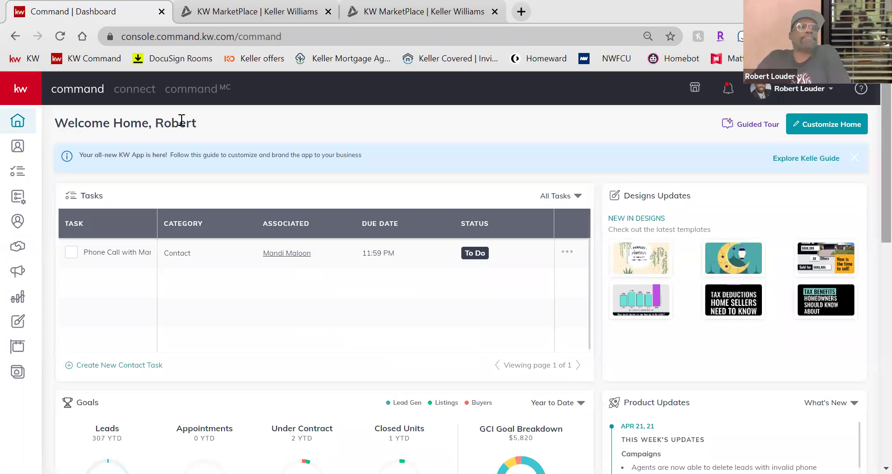
{"action": "left_click", "coordinate": [21, 193]}
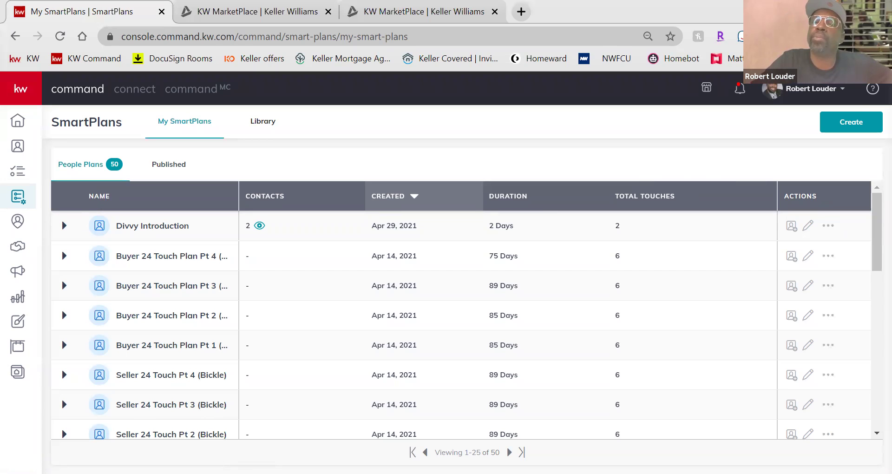
Step: Create a new SmartPlan named test1
{"action": "left_click", "coordinate": [858, 127]}
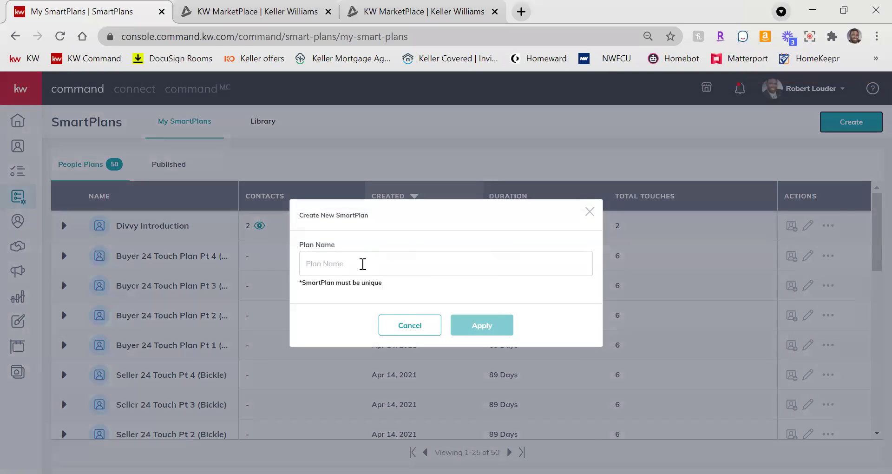
{"action": "left_click", "coordinate": [363, 264]}
{"action": "left_click", "coordinate": [354, 298]}
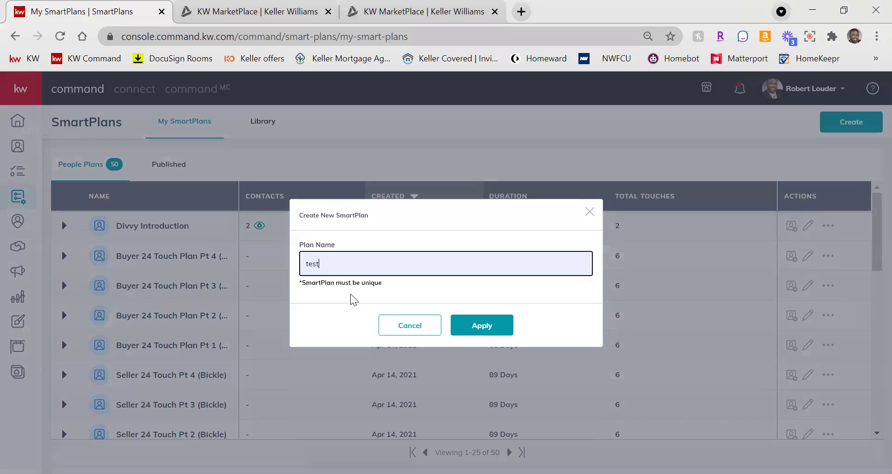
{"action": "left_click", "coordinate": [486, 328]}
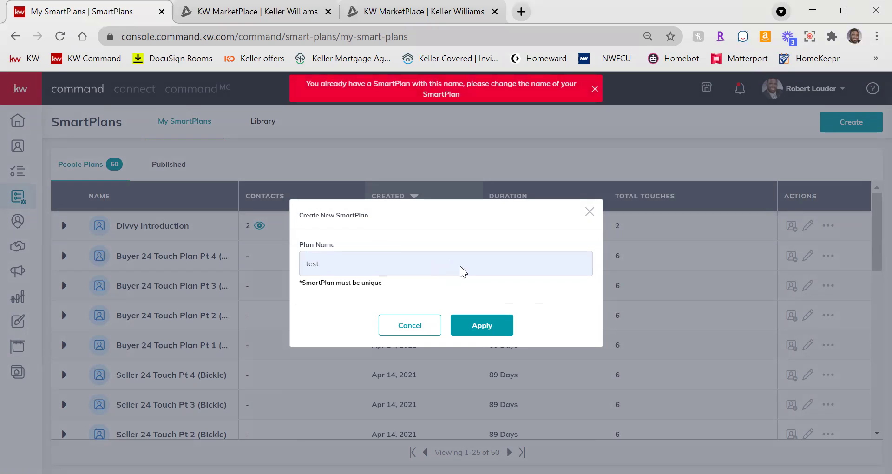
{"action": "left_click", "coordinate": [369, 259]}
{"action": "type", "text": "1"}
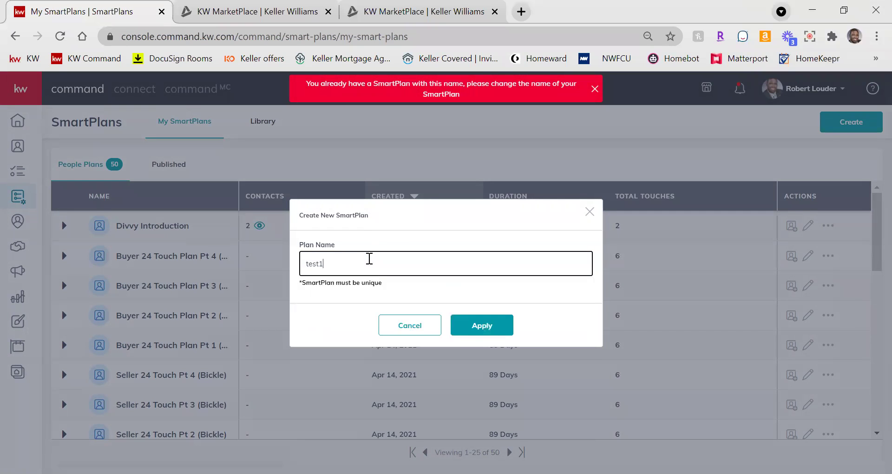
{"action": "left_click", "coordinate": [483, 334]}
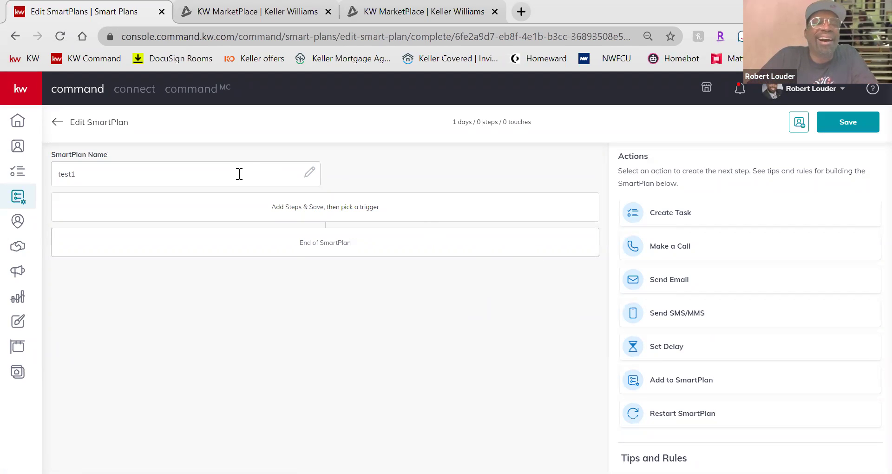
{"action": "left_click", "coordinate": [97, 178]}
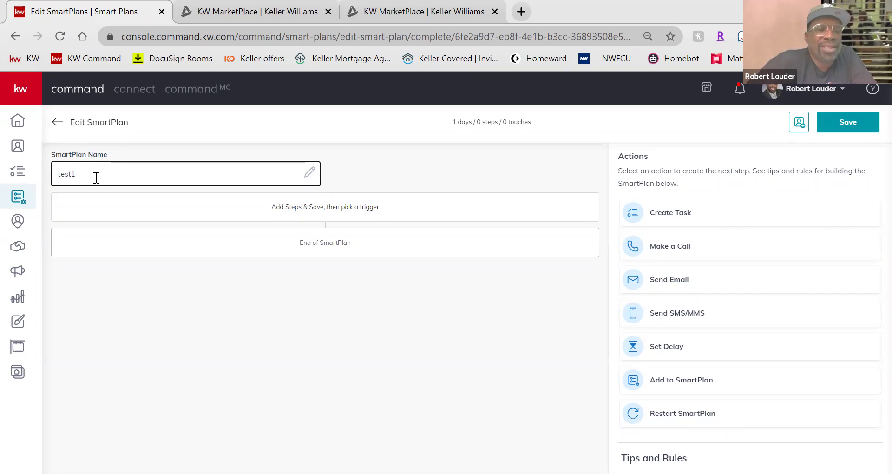
{"action": "left_click", "coordinate": [439, 372]}
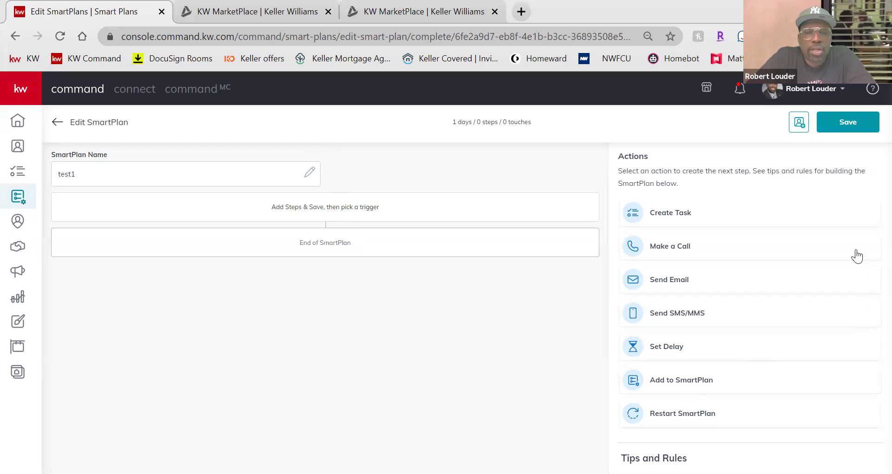
Step: Add a Create Task action as the first step of the SmartPlan, with Touch as its task type
{"action": "left_click", "coordinate": [676, 217]}
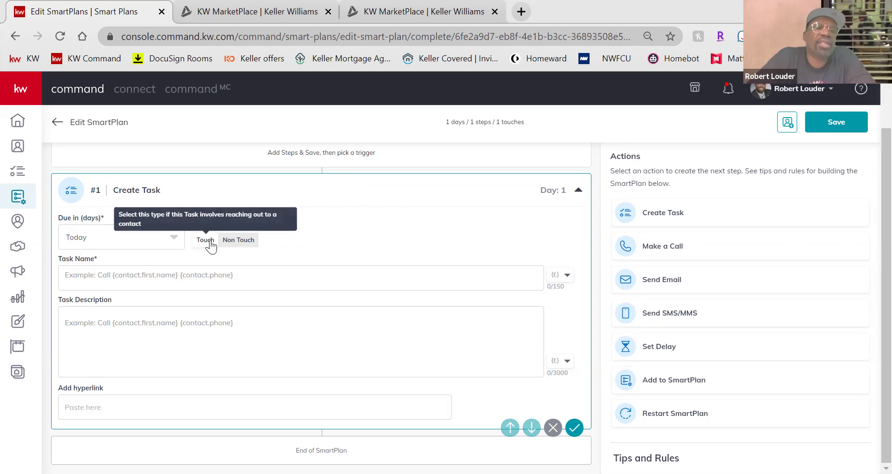
{"action": "left_click", "coordinate": [237, 242]}
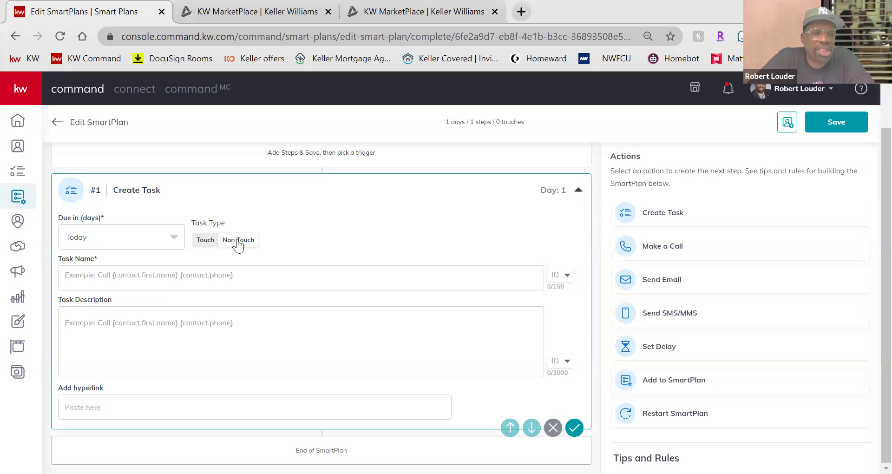
{"action": "left_click", "coordinate": [209, 244]}
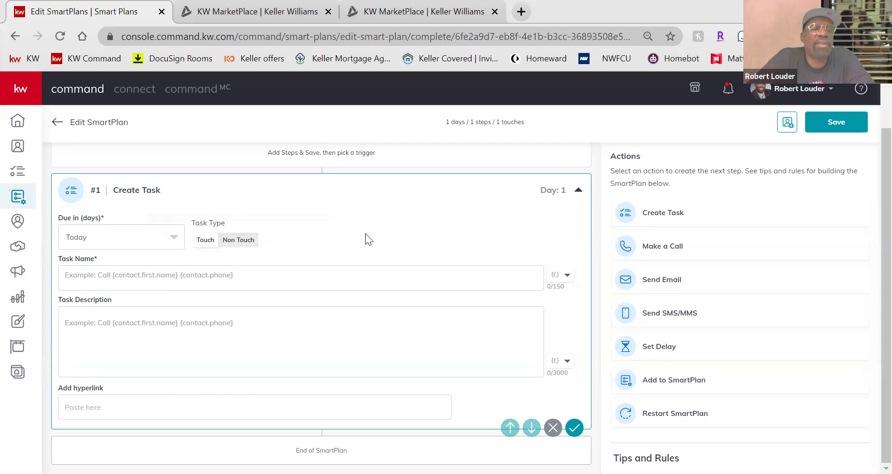
{"action": "left_click", "coordinate": [173, 277]}
{"action": "left_click", "coordinate": [386, 356]}
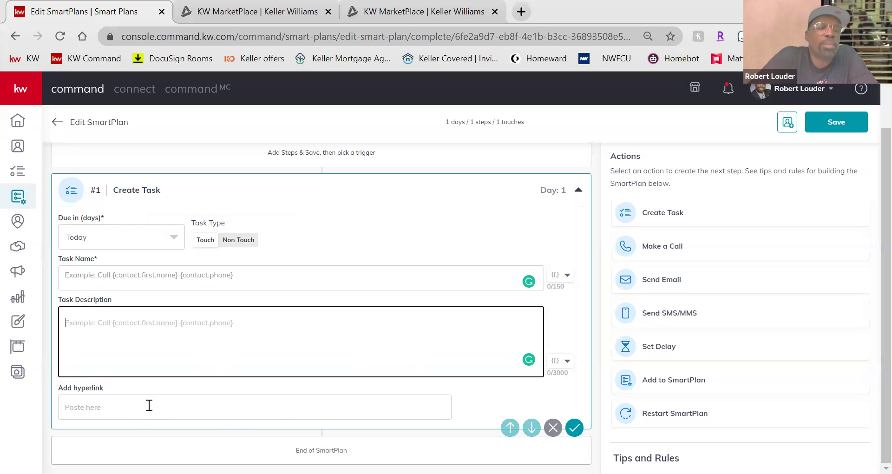
{"action": "left_click", "coordinate": [148, 269]}
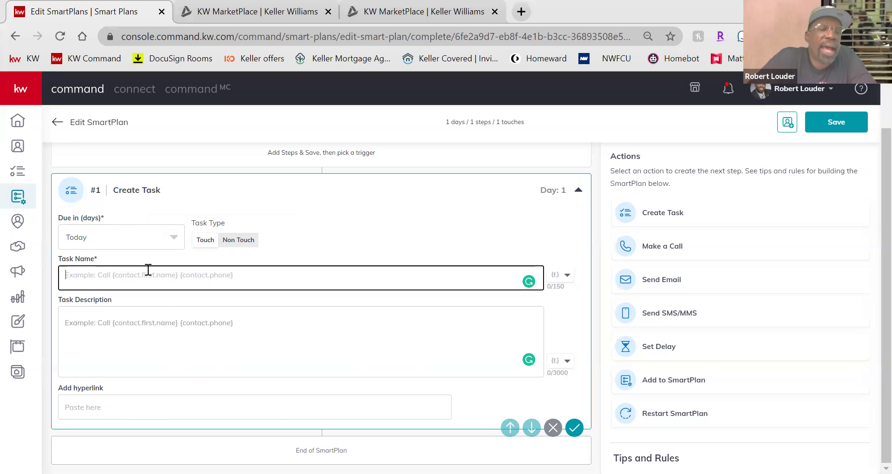
{"action": "left_click", "coordinate": [170, 325]}
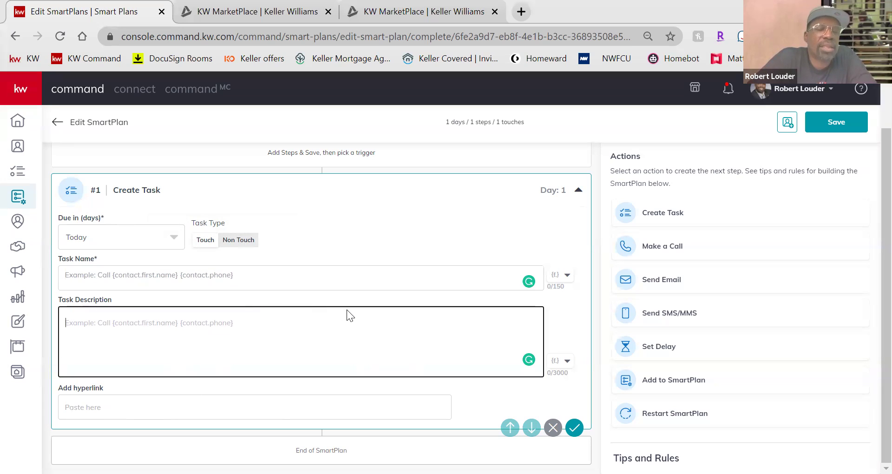
{"action": "left_click", "coordinate": [212, 402]}
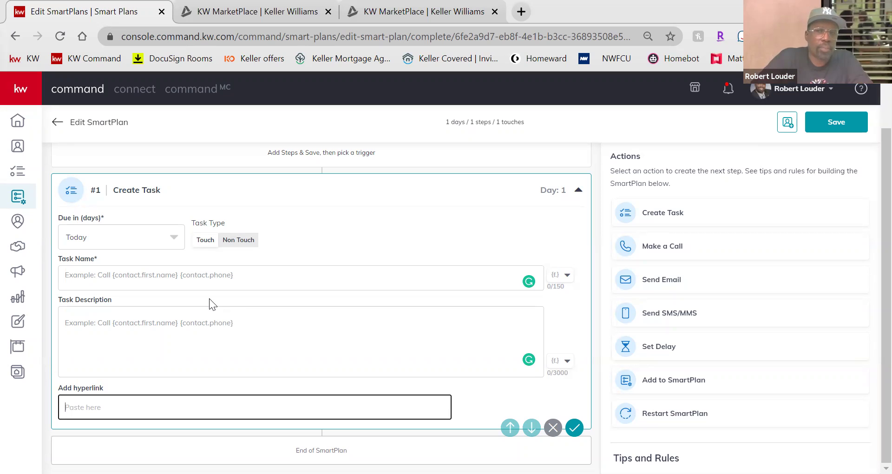
Step: Add a Make a Call action as the second step of the SmartPlan
{"action": "left_click", "coordinate": [672, 252]}
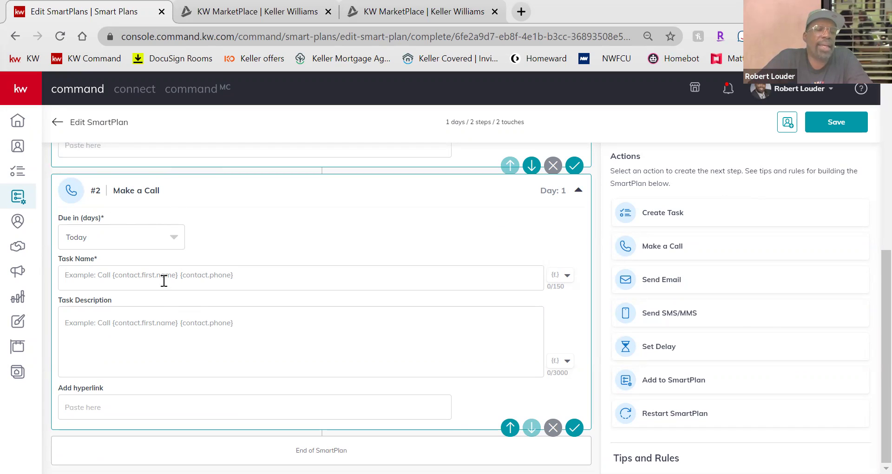
{"action": "left_click", "coordinate": [175, 237]}
{"action": "left_click", "coordinate": [290, 249]}
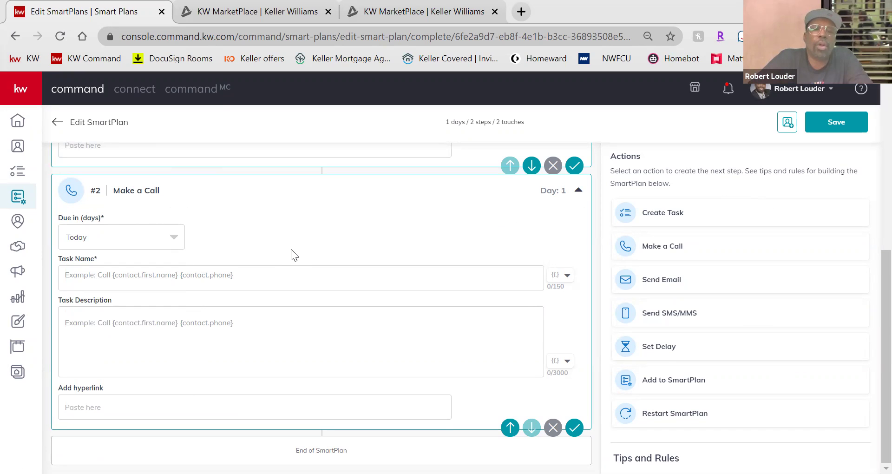
{"action": "left_click", "coordinate": [165, 408]}
{"action": "left_click", "coordinate": [357, 203]}
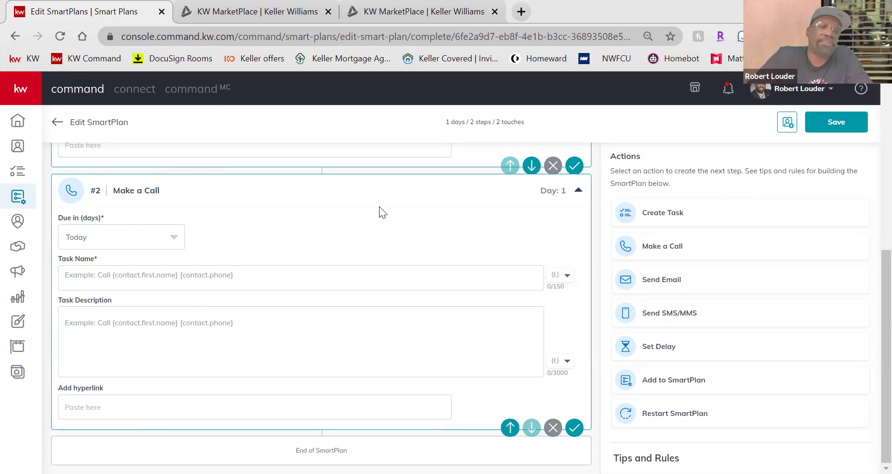
{"action": "scroll", "coordinate": [870, 358], "scroll_direction": "up", "scroll_amount": 3}
{"action": "scroll", "coordinate": [870, 348], "scroll_direction": "down", "scroll_amount": 3}
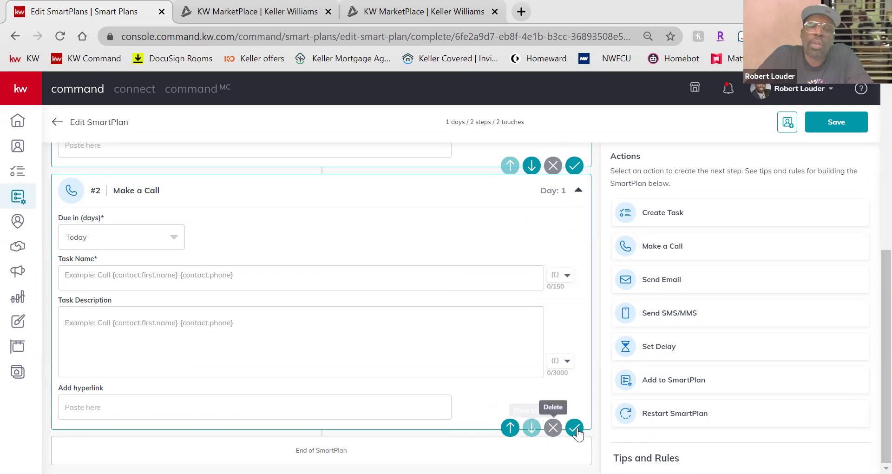
{"action": "scroll", "coordinate": [809, 365], "scroll_direction": "up", "scroll_amount": 2}
{"action": "scroll", "coordinate": [810, 365], "scroll_direction": "up", "scroll_amount": 5}
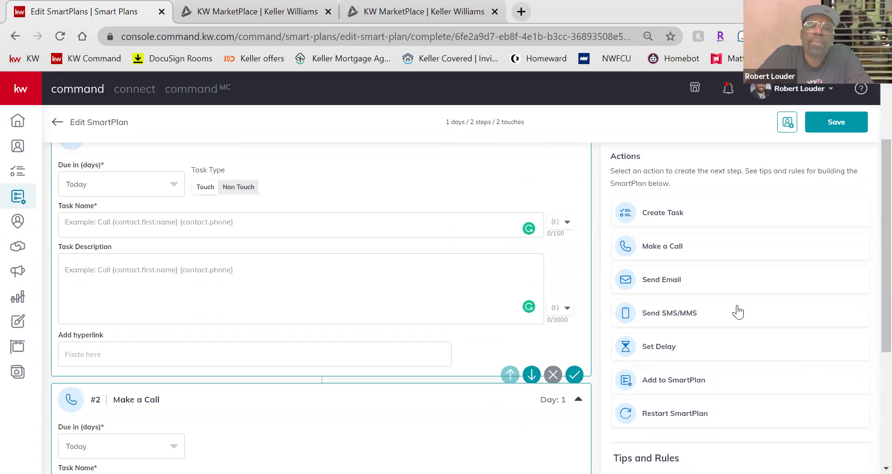
Step: Move the Create Task step below the Make a Call step, and return it to first place
{"action": "scroll", "coordinate": [708, 351], "scroll_direction": "down", "scroll_amount": 3}
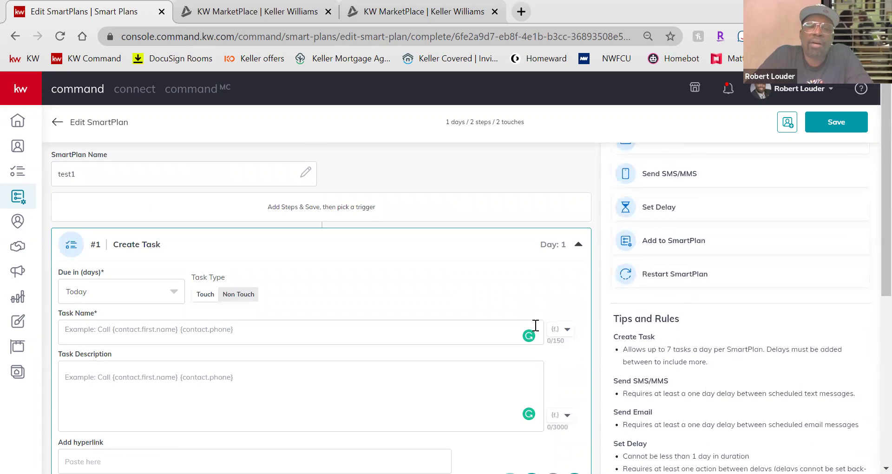
{"action": "scroll", "coordinate": [533, 329], "scroll_direction": "down", "scroll_amount": 3}
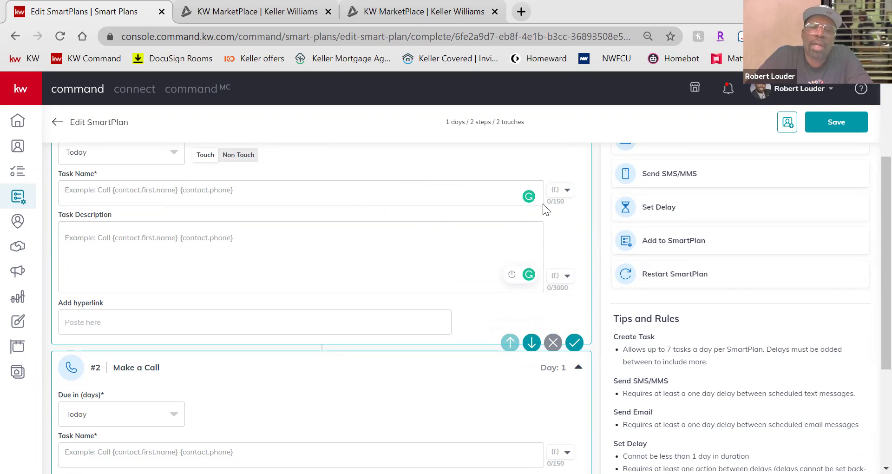
{"action": "left_click", "coordinate": [531, 343]}
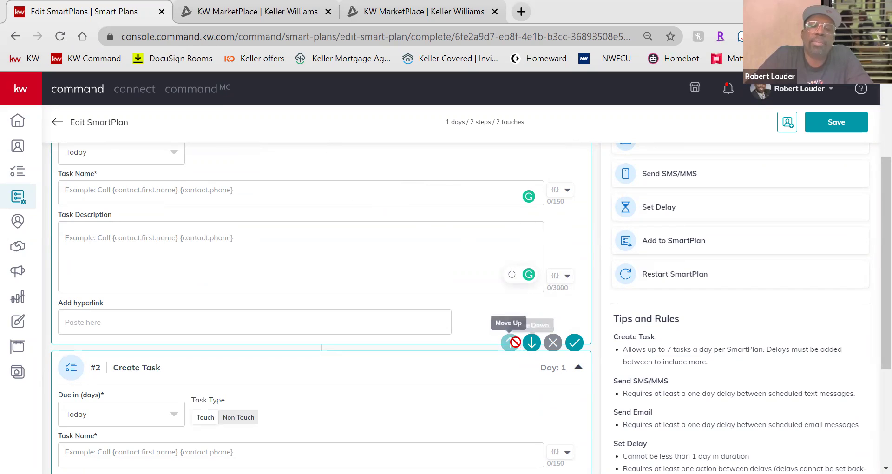
{"action": "scroll", "coordinate": [558, 353], "scroll_direction": "down", "scroll_amount": 4}
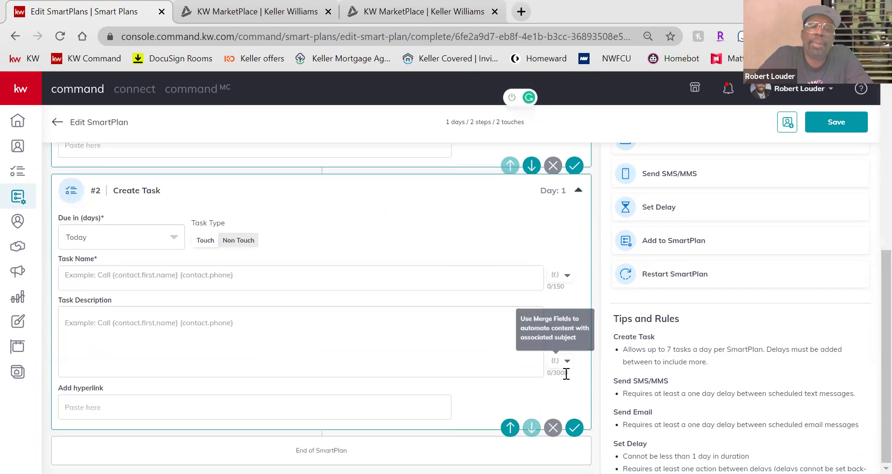
{"action": "left_click", "coordinate": [510, 427]}
{"action": "scroll", "coordinate": [563, 357], "scroll_direction": "up", "scroll_amount": 7}
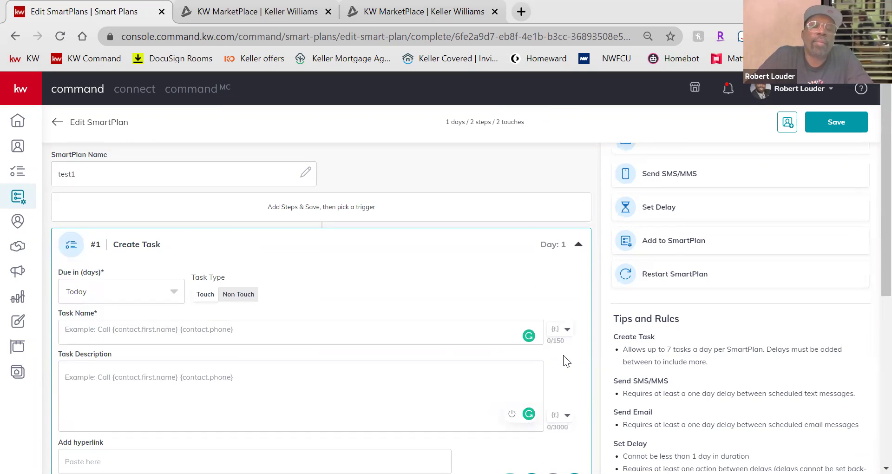
Step: Try to save the Create Task step with its task name left empty
{"action": "scroll", "coordinate": [553, 324], "scroll_direction": "down", "scroll_amount": 5}
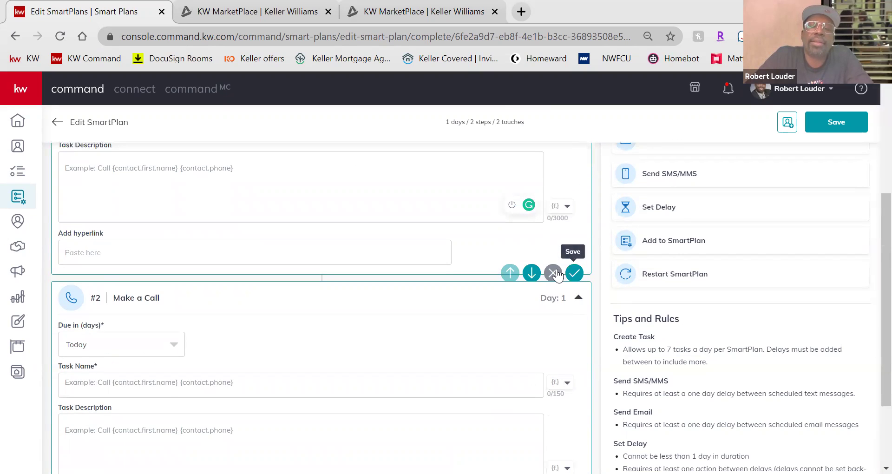
{"action": "left_click", "coordinate": [574, 274]}
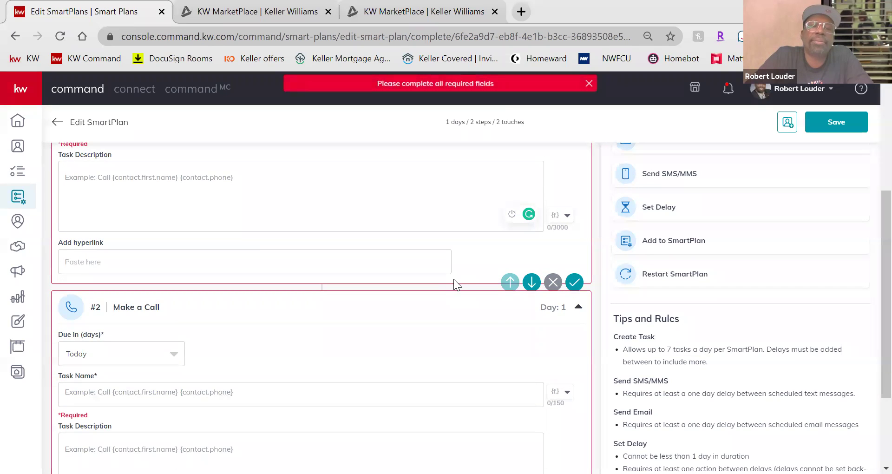
{"action": "scroll", "coordinate": [742, 286], "scroll_direction": "up", "scroll_amount": 3}
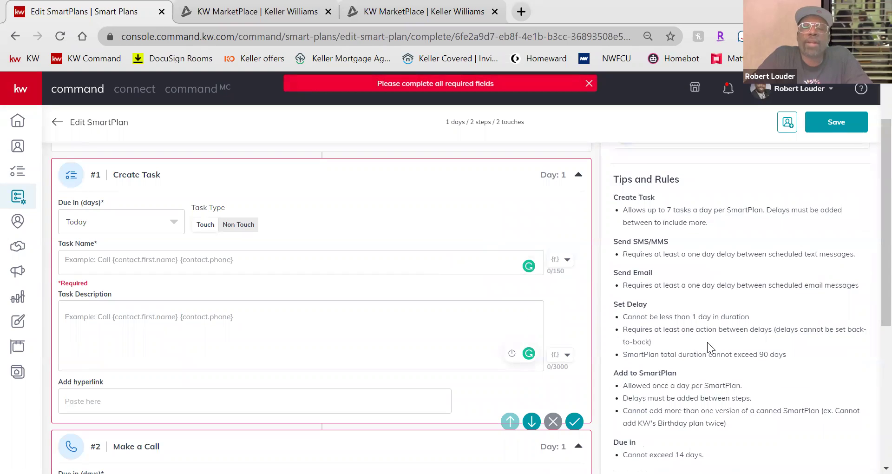
Step: Remove the Make a Call step from the SmartPlan
{"action": "scroll", "coordinate": [563, 343], "scroll_direction": "down", "scroll_amount": 6}
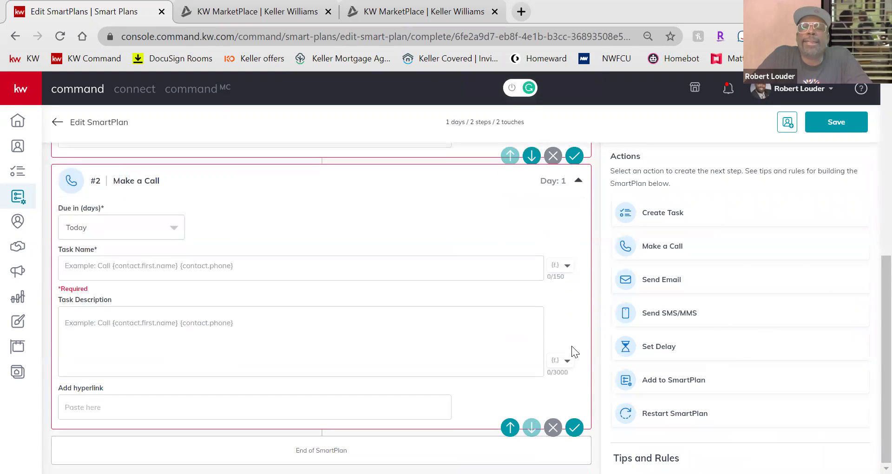
{"action": "scroll", "coordinate": [525, 418], "scroll_direction": "up", "scroll_amount": 6}
{"action": "scroll", "coordinate": [566, 395], "scroll_direction": "down", "scroll_amount": 6}
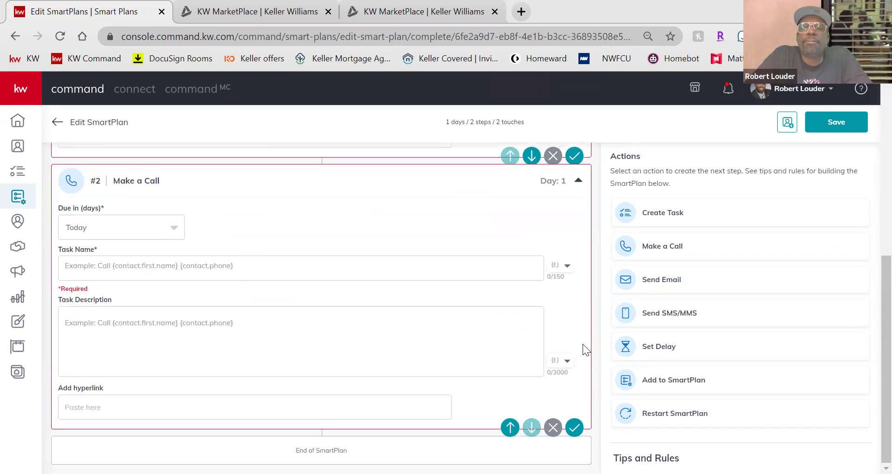
{"action": "left_click", "coordinate": [553, 156]}
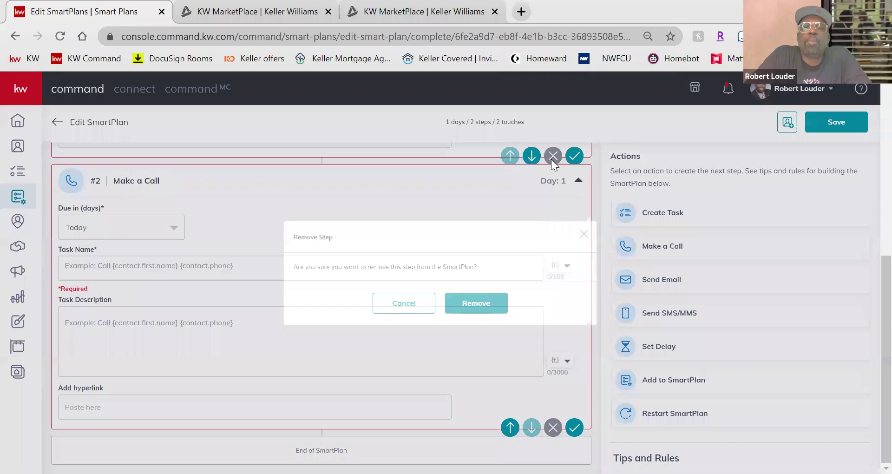
{"action": "left_click", "coordinate": [476, 303]}
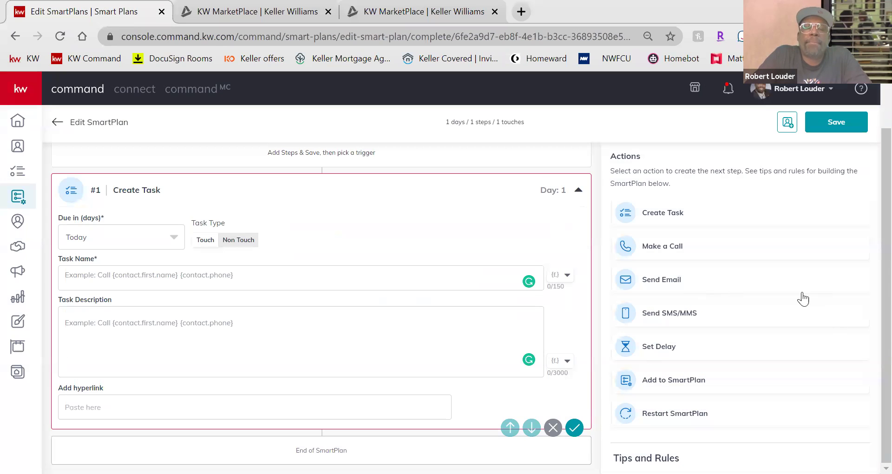
Step: Add a Send Email action as the second step of the SmartPlan and place the cursor in its email content
{"action": "scroll", "coordinate": [795, 298], "scroll_direction": "down", "scroll_amount": 3}
{"action": "scroll", "coordinate": [790, 302], "scroll_direction": "up", "scroll_amount": 3}
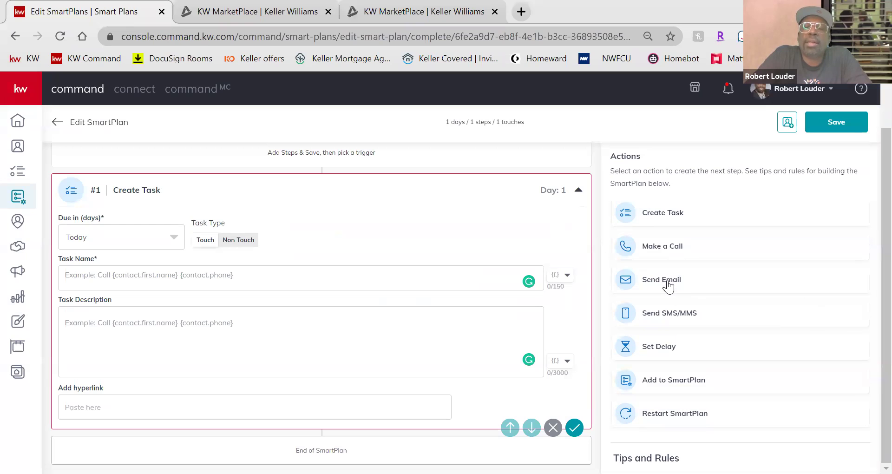
{"action": "left_click", "coordinate": [667, 280]}
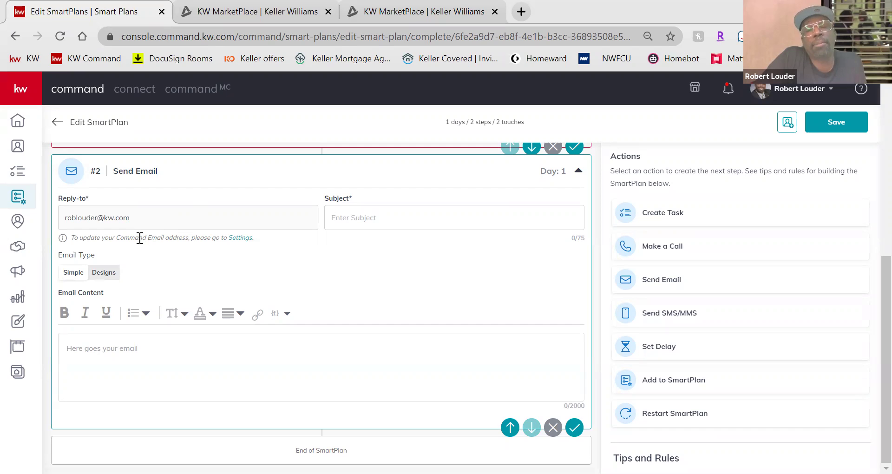
{"action": "left_click", "coordinate": [393, 224]}
{"action": "left_click", "coordinate": [382, 178]}
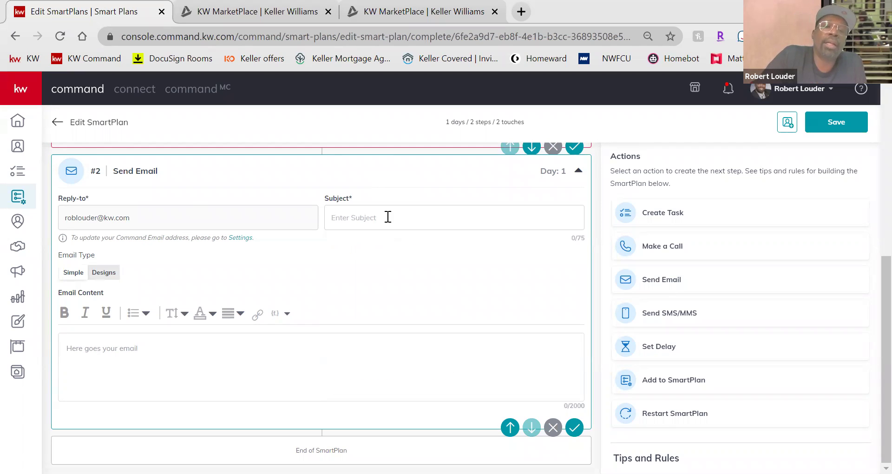
{"action": "left_click", "coordinate": [172, 352]}
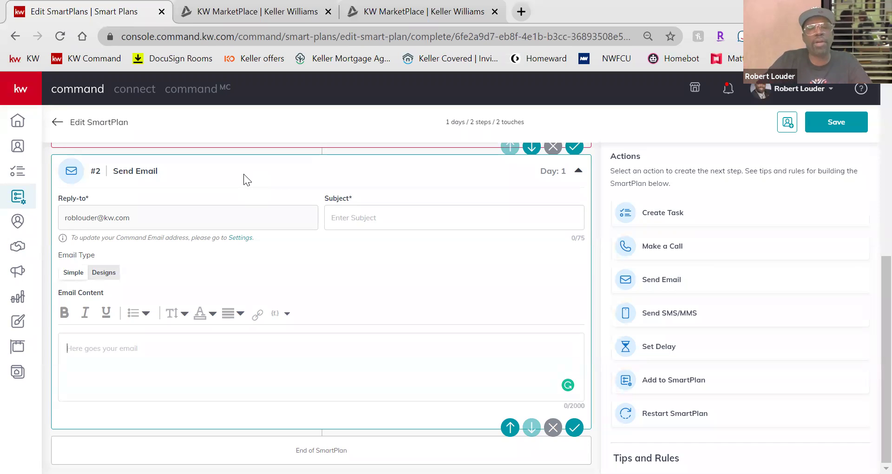
Step: Open the Designs area in a new browser tab and close the marketplace tab showing Twilio
{"action": "right_click", "coordinate": [16, 327]}
{"action": "left_click", "coordinate": [70, 89]}
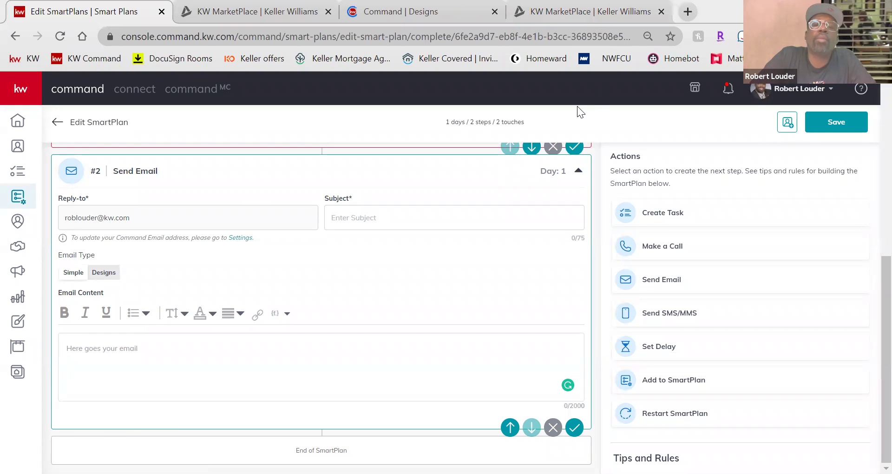
{"action": "key", "text": "ctrl+4"}
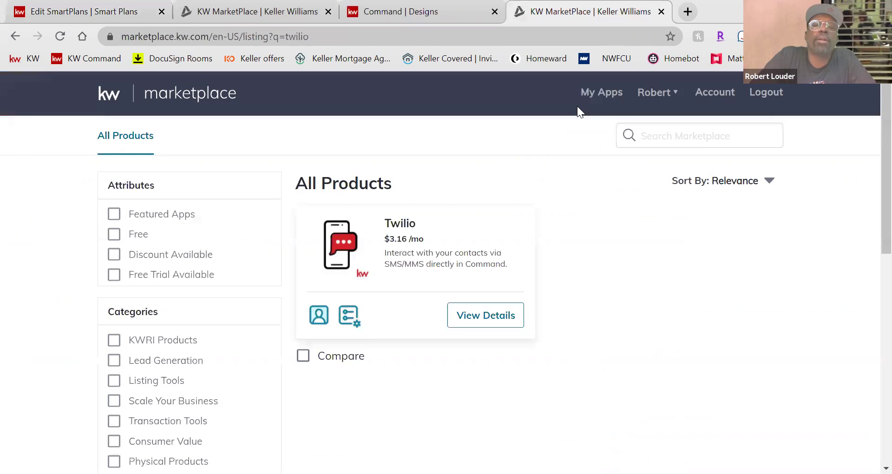
{"action": "key", "text": "ctrl+w"}
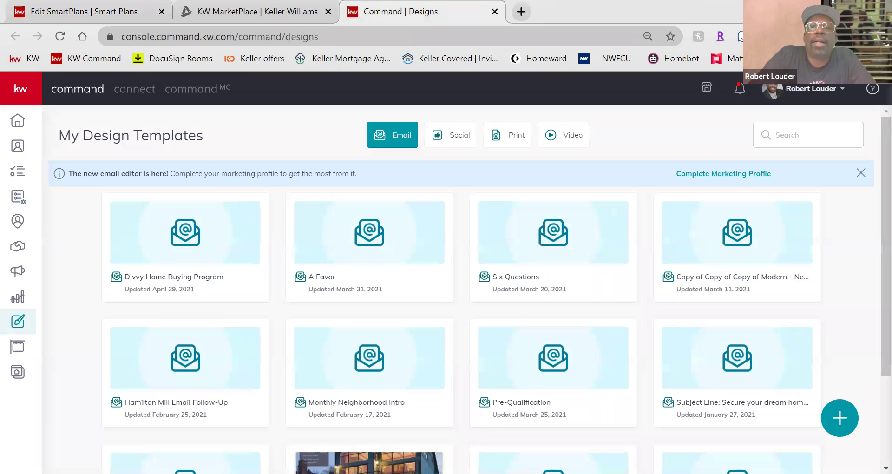
Step: Start a new Email design and browse the KWRI templates
{"action": "left_click", "coordinate": [837, 417]}
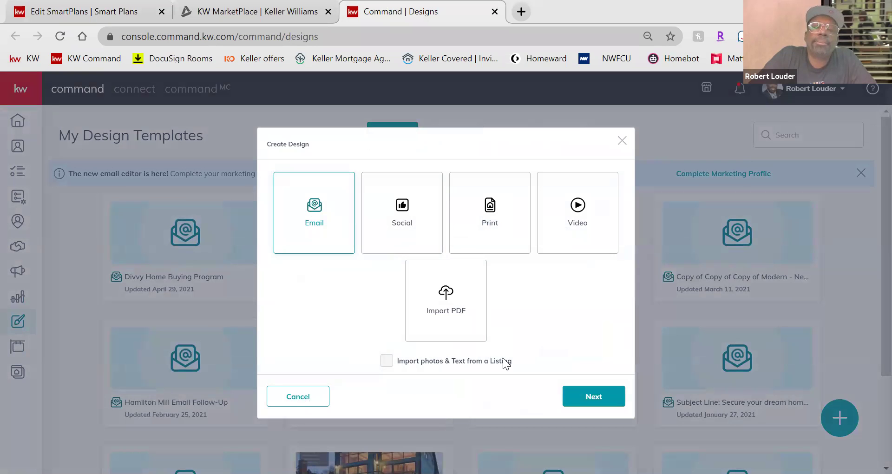
{"action": "left_click", "coordinate": [577, 390]}
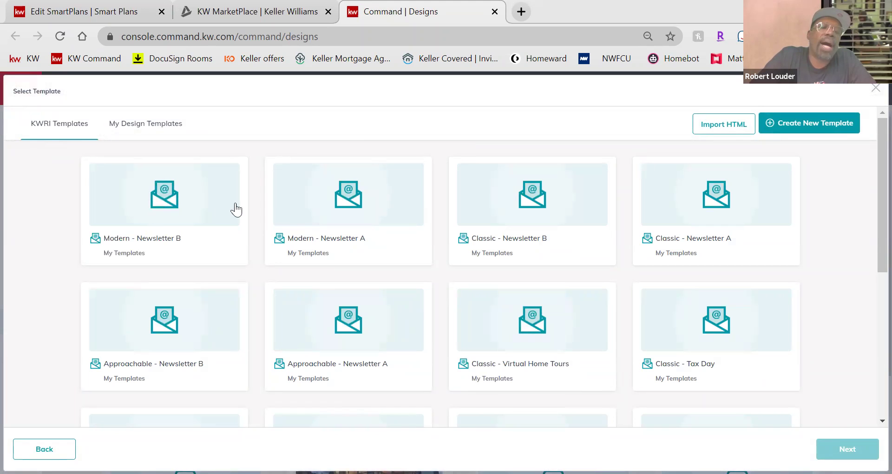
{"action": "scroll", "coordinate": [353, 216], "scroll_direction": "down", "scroll_amount": 4}
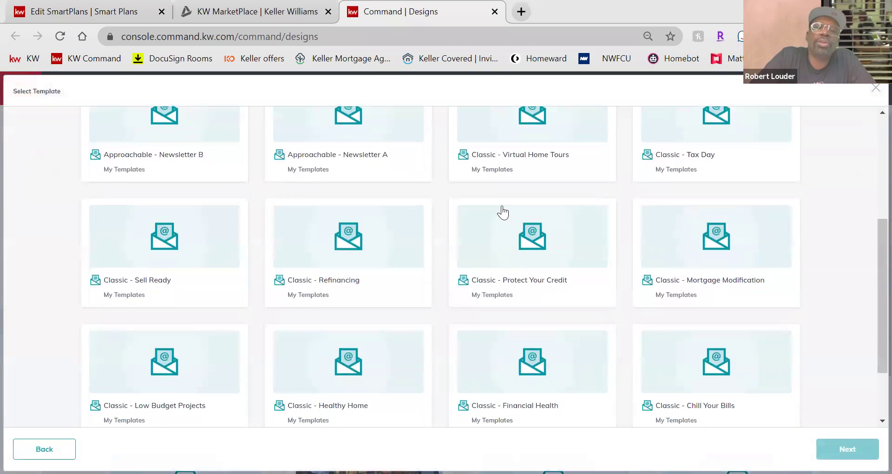
{"action": "scroll", "coordinate": [693, 290], "scroll_direction": "down", "scroll_amount": 2}
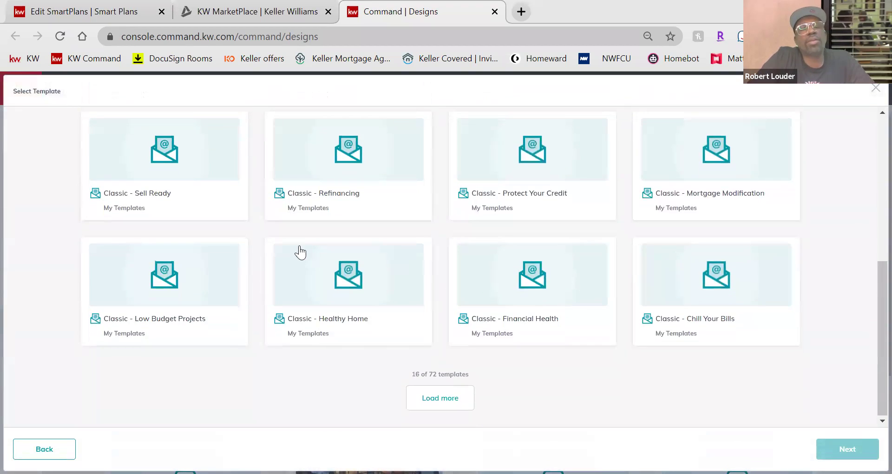
{"action": "scroll", "coordinate": [300, 252], "scroll_direction": "up", "scroll_amount": 6}
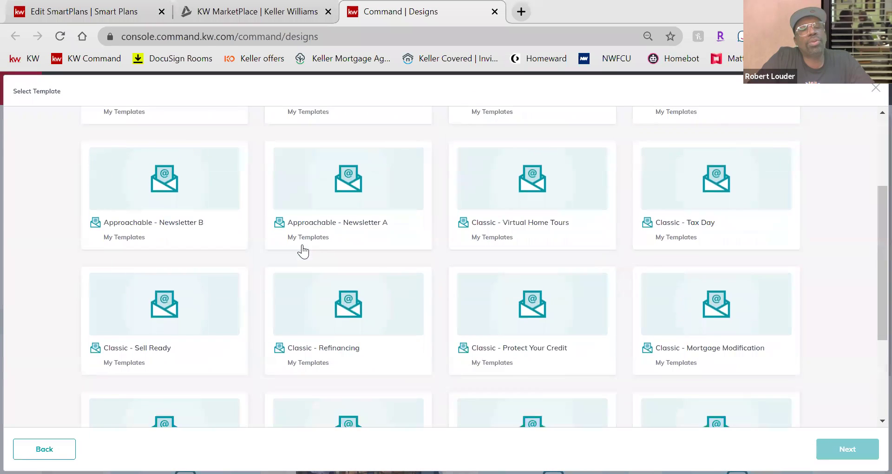
Step: Open the Hamilton Mill Email Follow-Up template from the own design templates in the email editor
{"action": "left_click", "coordinate": [150, 128]}
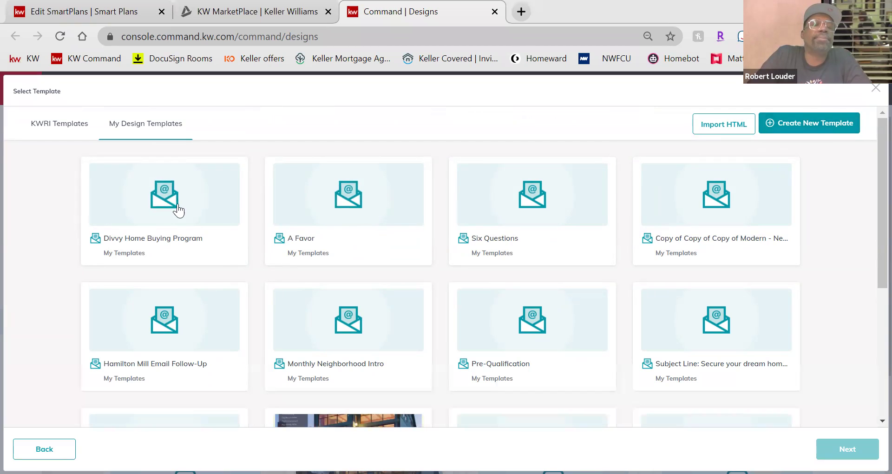
{"action": "left_click", "coordinate": [340, 209]}
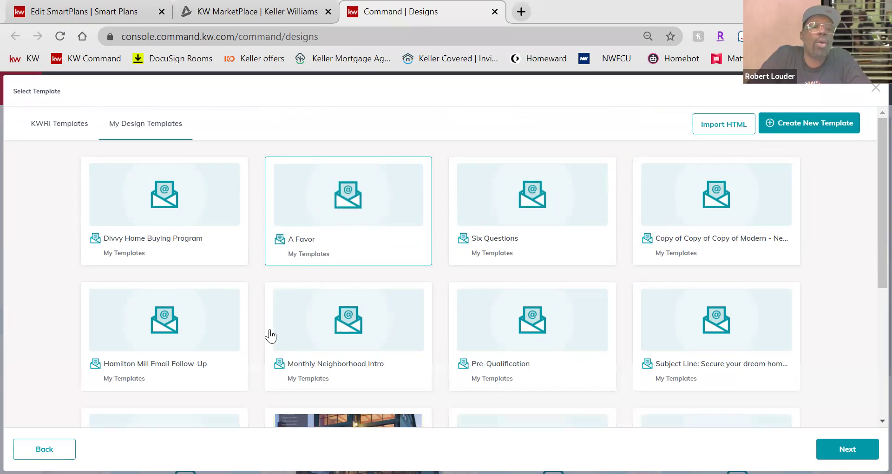
{"action": "left_click", "coordinate": [193, 332]}
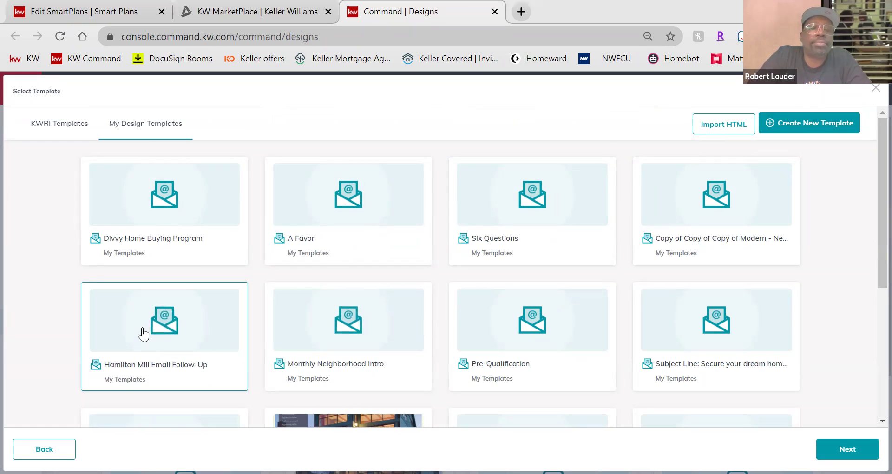
{"action": "left_click", "coordinate": [847, 449]}
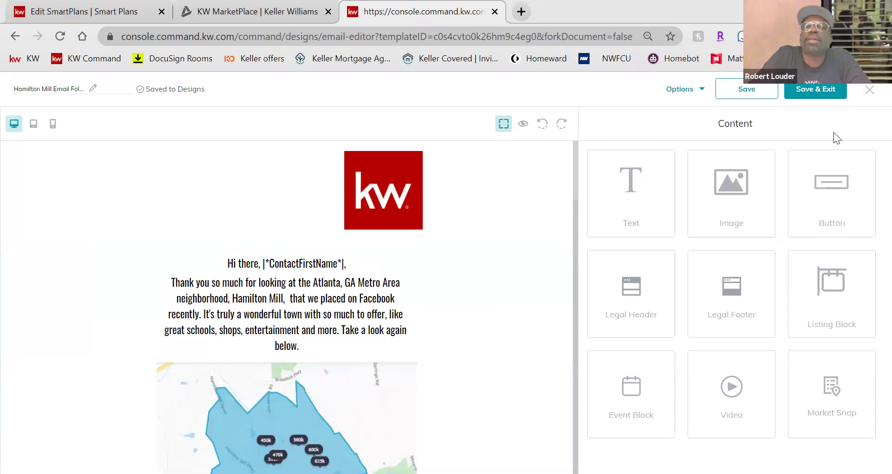
Step: Preview the Hamilton Mill Email Follow-Up email and examine its greeting, neighborhood maps, statistics and contact footer
{"action": "left_click", "coordinate": [683, 89]}
{"action": "key", "text": "Return"}
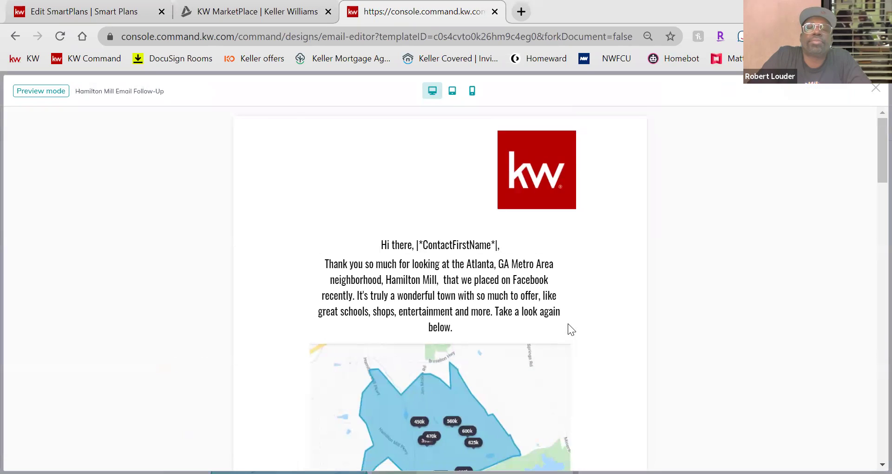
{"action": "scroll", "coordinate": [568, 324], "scroll_direction": "down", "scroll_amount": 10}
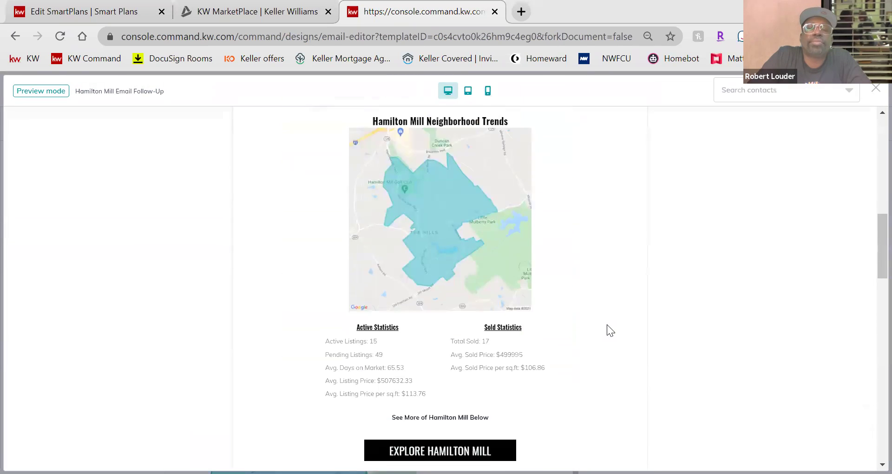
{"action": "scroll", "coordinate": [608, 325], "scroll_direction": "down", "scroll_amount": 15}
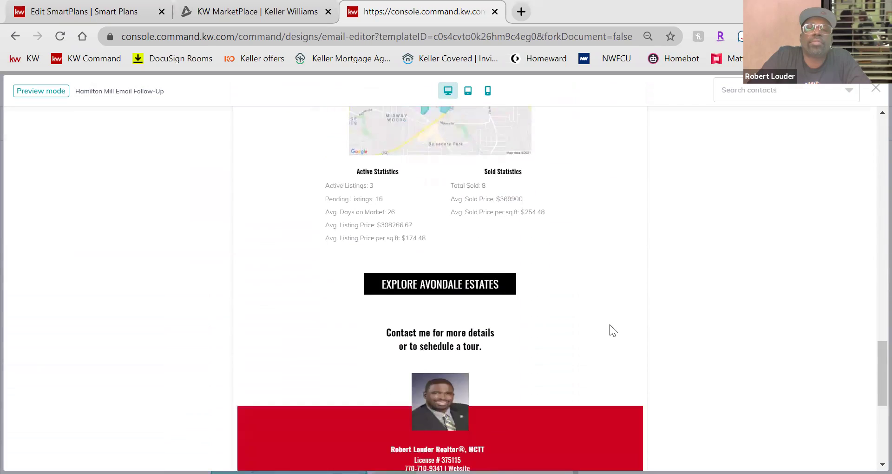
{"action": "scroll", "coordinate": [610, 325], "scroll_direction": "down", "scroll_amount": 5}
{"action": "scroll", "coordinate": [611, 325], "scroll_direction": "up", "scroll_amount": 15}
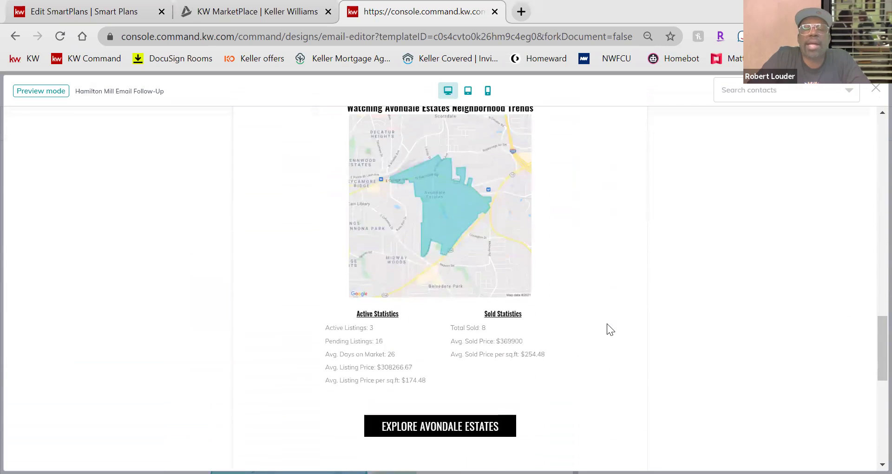
{"action": "scroll", "coordinate": [610, 329], "scroll_direction": "up", "scroll_amount": 15}
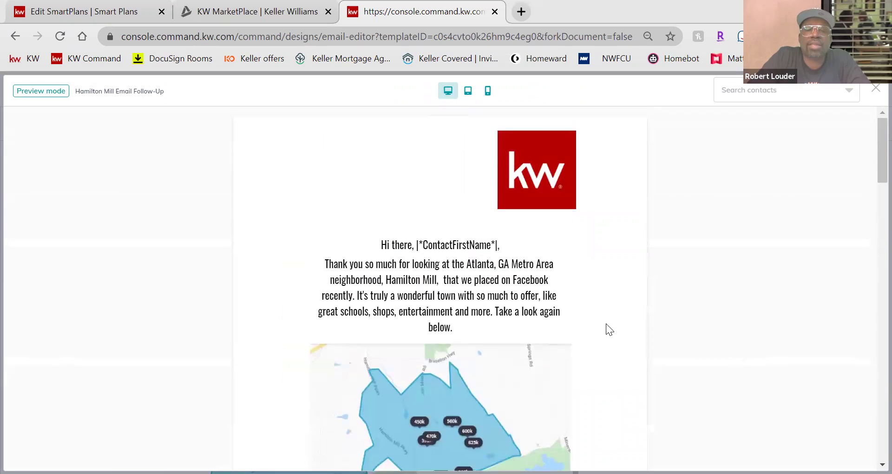
{"action": "scroll", "coordinate": [607, 325], "scroll_direction": "down", "scroll_amount": 8}
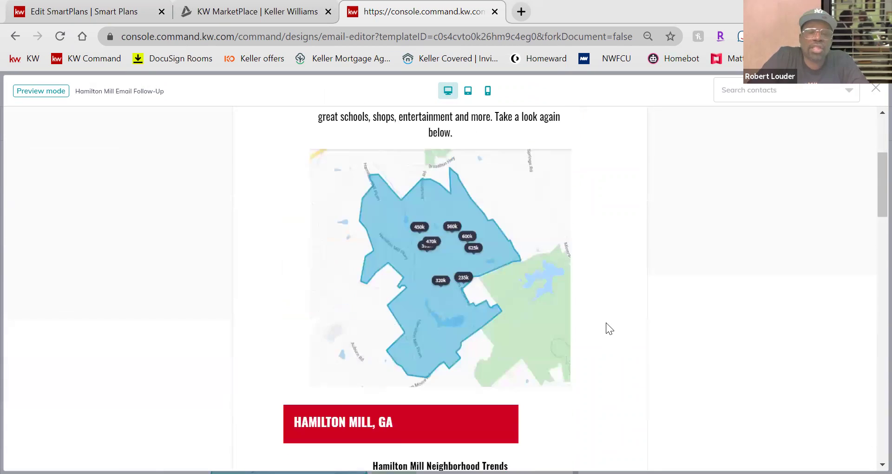
{"action": "scroll", "coordinate": [606, 323], "scroll_direction": "down", "scroll_amount": 2}
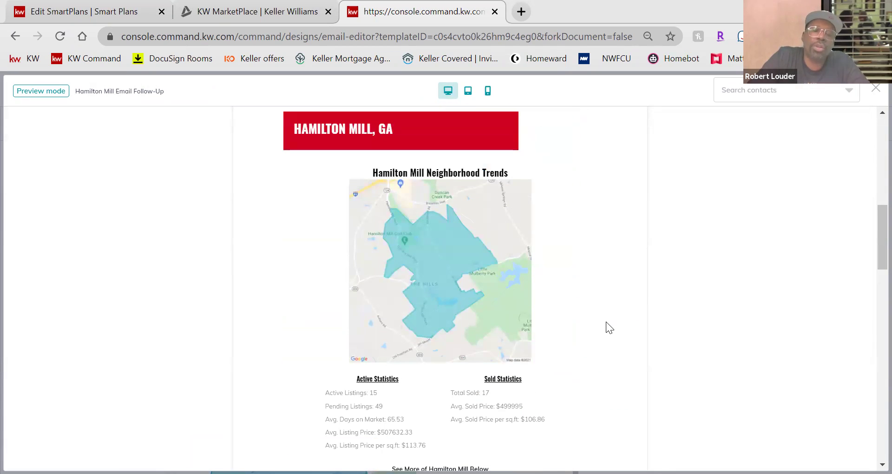
Step: Review the rest of the Hamilton Mill Email Follow-Up preview, close it and return to the SmartPlan being edited
{"action": "scroll", "coordinate": [606, 322], "scroll_direction": "down", "scroll_amount": 7}
{"action": "scroll", "coordinate": [605, 328], "scroll_direction": "down", "scroll_amount": 15}
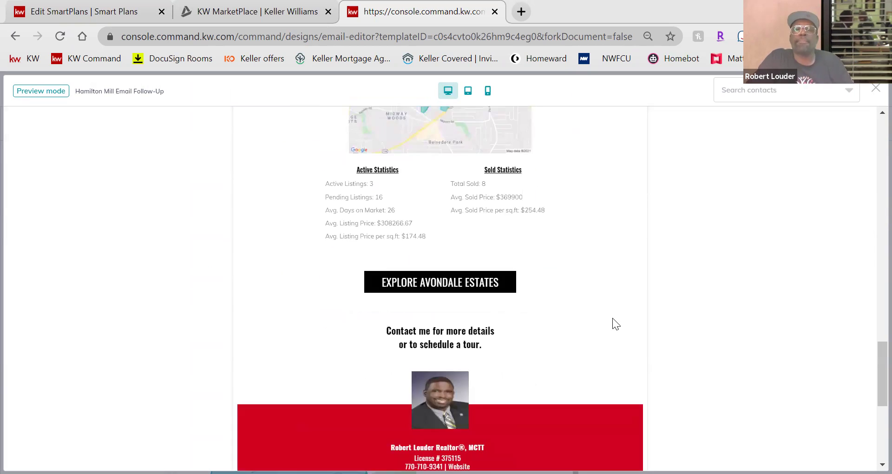
{"action": "left_click", "coordinate": [875, 88]}
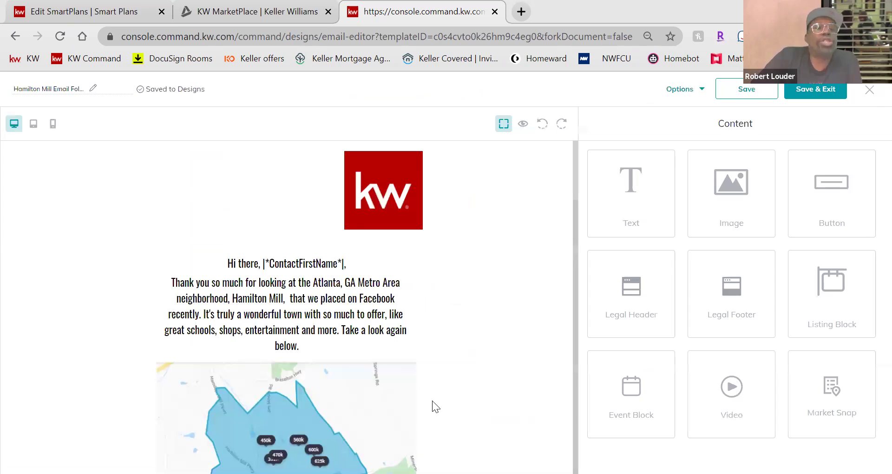
{"action": "key", "text": "ctrl+Tab"}
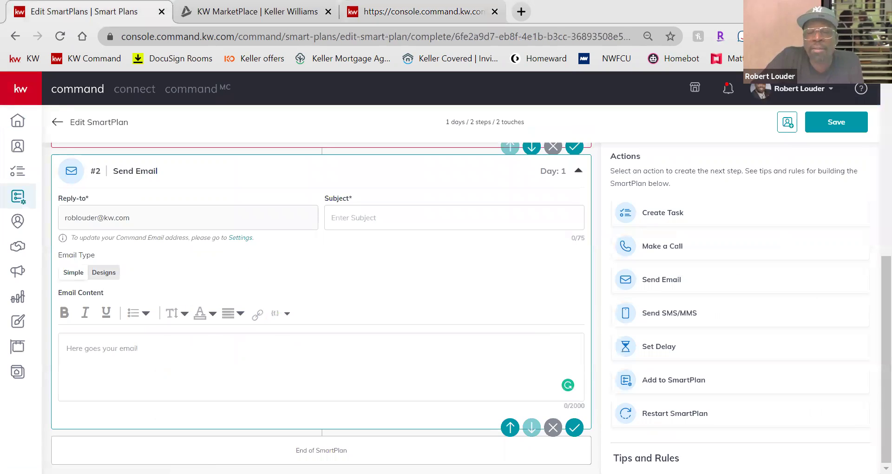
Step: Switch the Send Email step to Designs, browse the own design templates and return to the SmartPlan editor without choosing one
{"action": "left_click", "coordinate": [111, 275]}
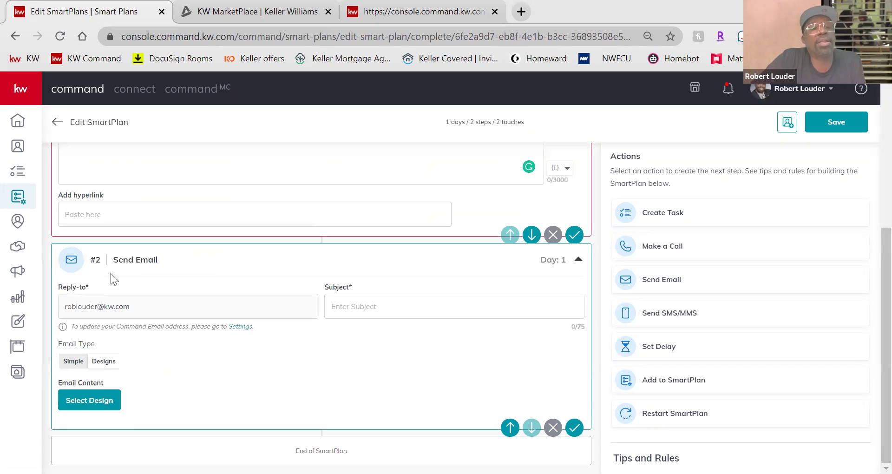
{"action": "left_click", "coordinate": [90, 400]}
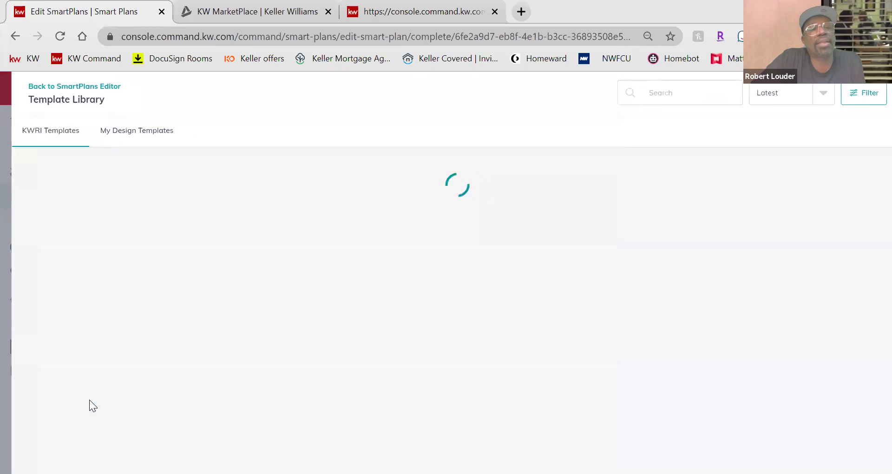
{"action": "left_click", "coordinate": [146, 136]}
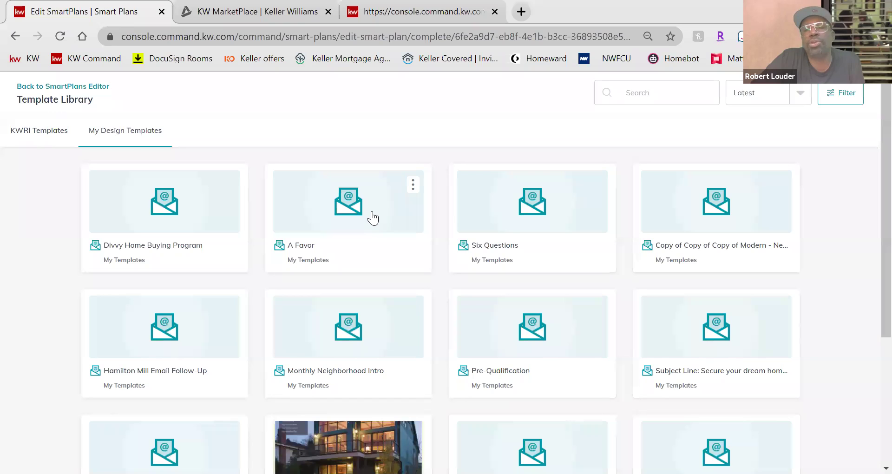
{"action": "left_click", "coordinate": [32, 86]}
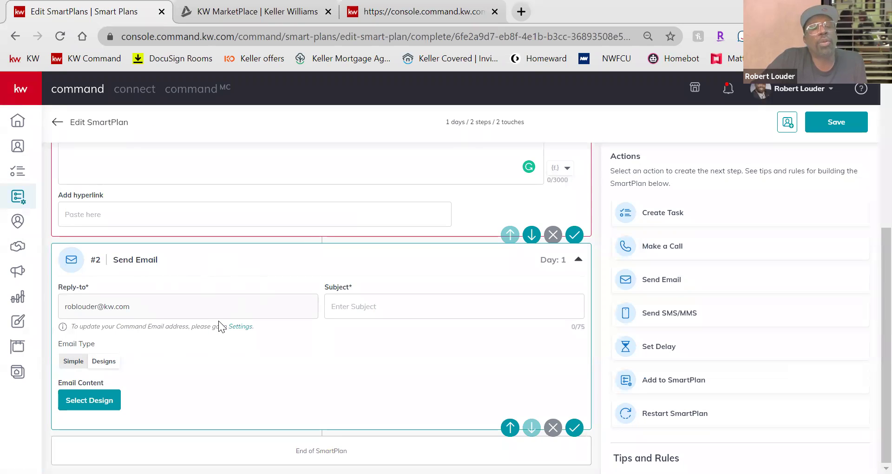
Step: Compare the Simple and Designs email types in the Send Email step and leave it set to Simple
{"action": "left_click", "coordinate": [77, 364]}
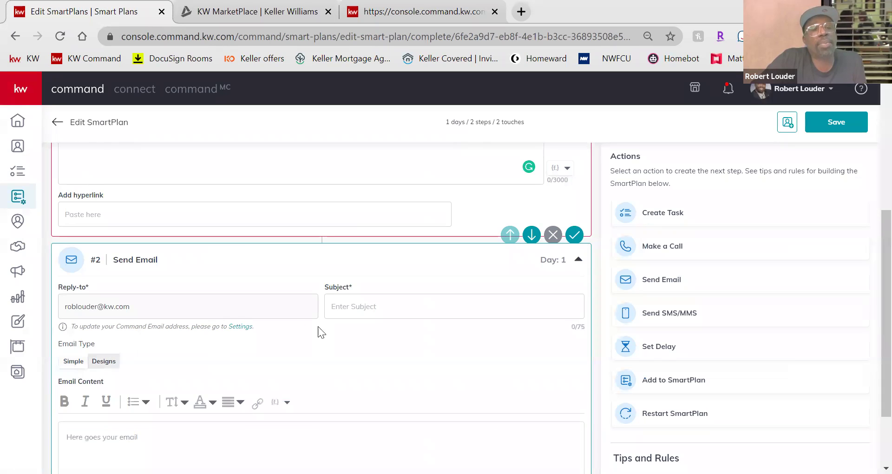
{"action": "scroll", "coordinate": [297, 321], "scroll_direction": "down", "scroll_amount": 2}
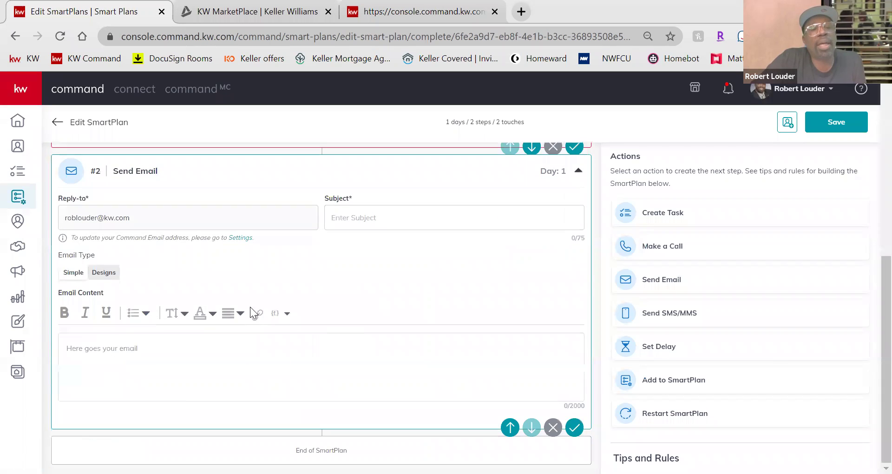
{"action": "left_click", "coordinate": [104, 273]}
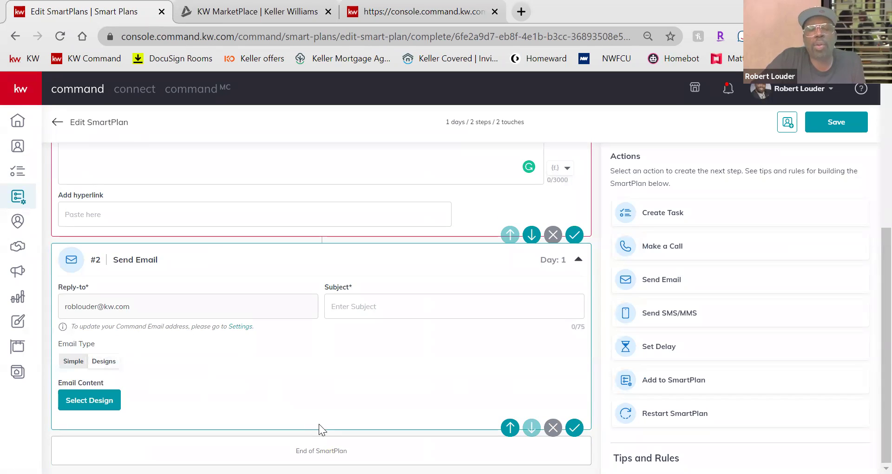
{"action": "left_click", "coordinate": [72, 364]}
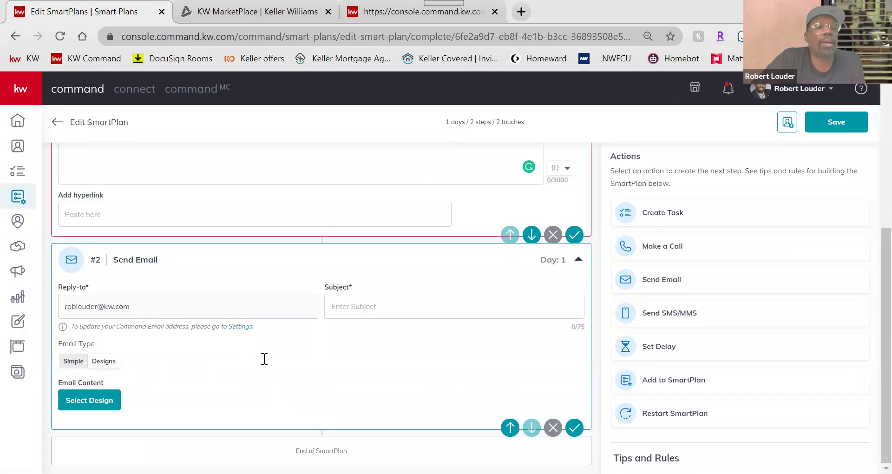
Step: Start the email content with "Hello" followed by the contact.first.name merge field
{"action": "left_click", "coordinate": [159, 358]}
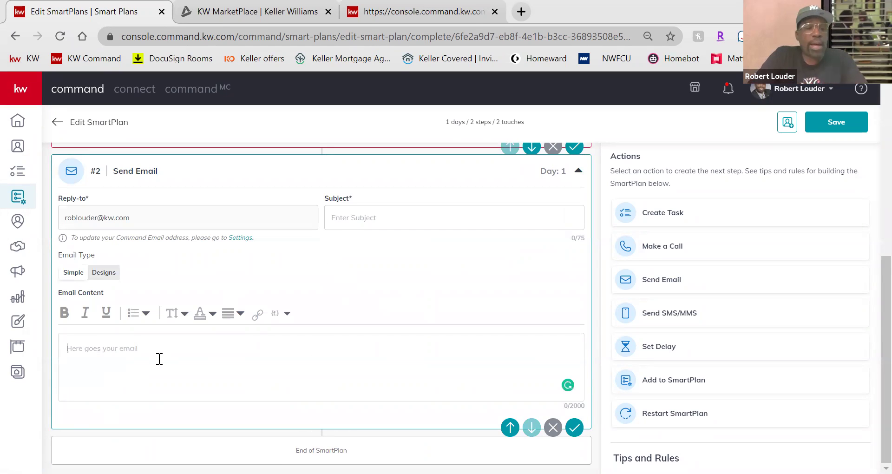
{"action": "type", "text": "Hello"}
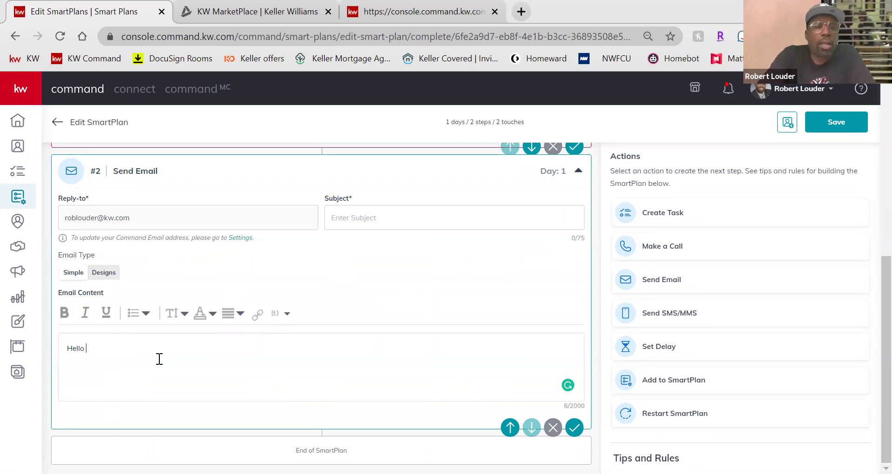
{"action": "left_click", "coordinate": [283, 313]}
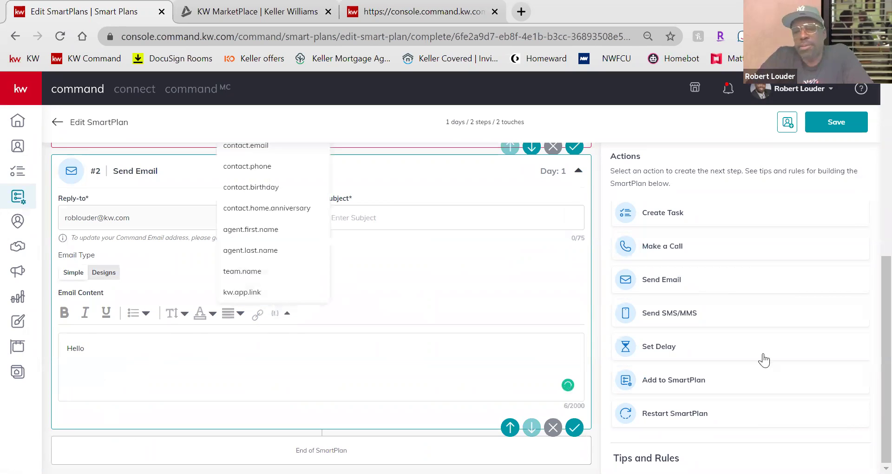
{"action": "left_click", "coordinate": [435, 260]}
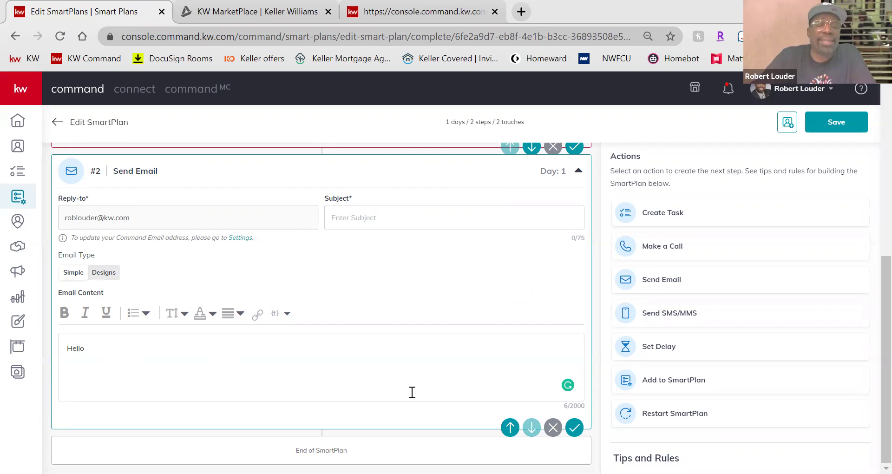
{"action": "left_click", "coordinate": [286, 315]}
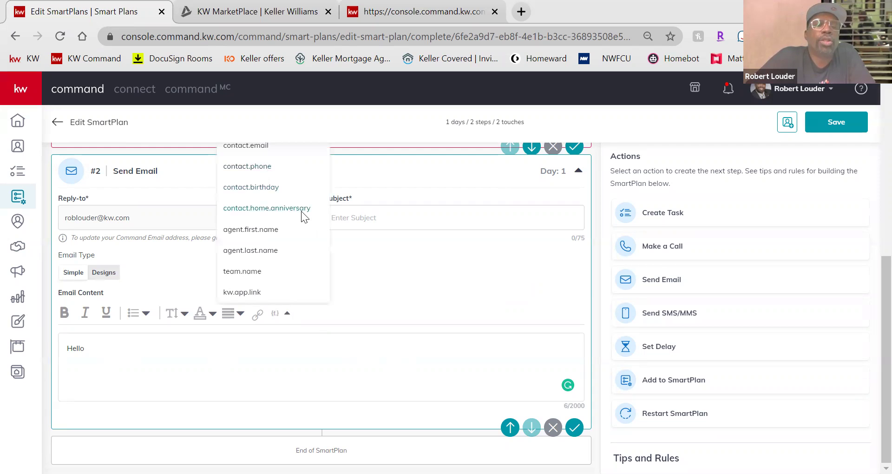
{"action": "scroll", "coordinate": [301, 211], "scroll_direction": "up", "scroll_amount": 3}
{"action": "left_click", "coordinate": [272, 243]}
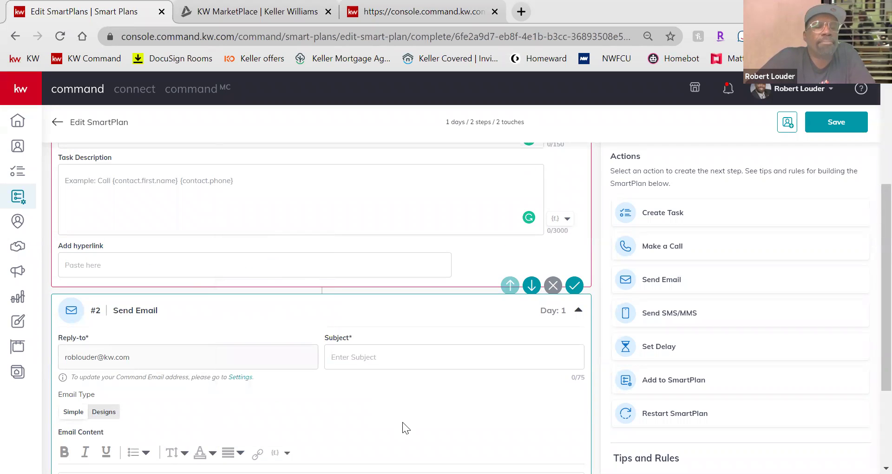
{"action": "scroll", "coordinate": [402, 422], "scroll_direction": "down", "scroll_amount": 3}
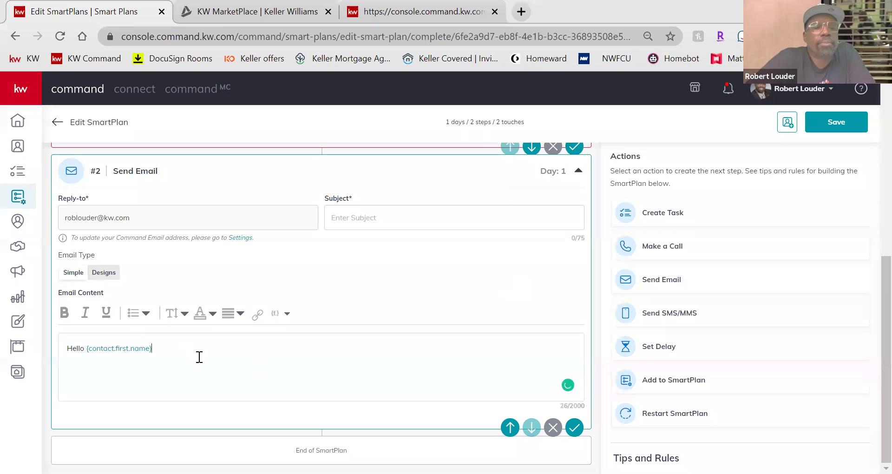
Step: End the email greeting with a comma and add "I am happy to annouce." below it after a blank line
{"action": "key", "text": "Return"}
{"action": "key", "text": "Return"}
{"action": "type", "text": "I am happy to a"}
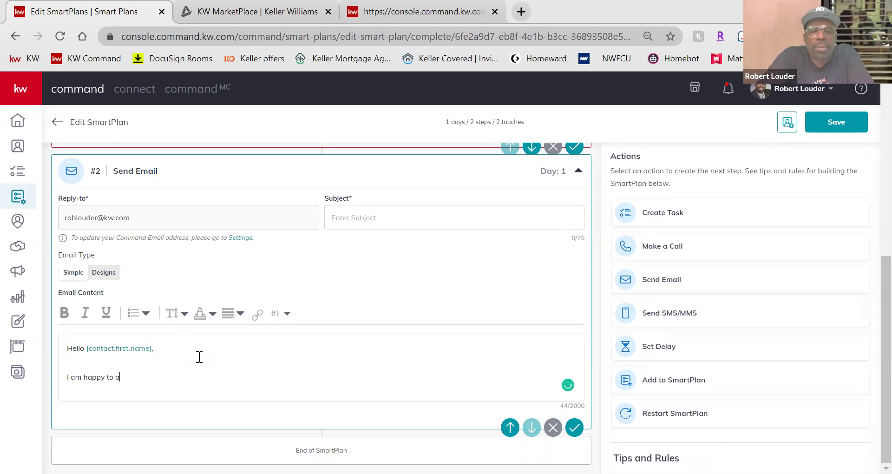
{"action": "type", "text": "nnouce."}
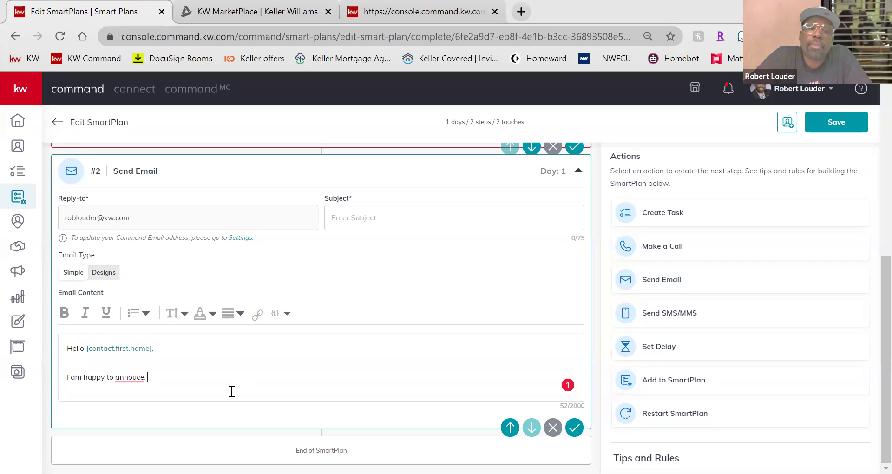
Step: Examine the merge fields available for the email content, from contact.first.name to kw.app.link, then close the list
{"action": "left_click", "coordinate": [281, 313]}
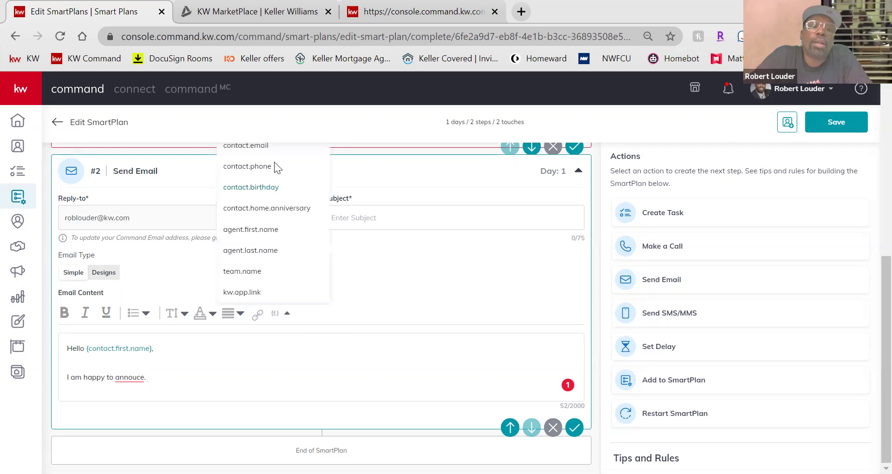
{"action": "scroll", "coordinate": [443, 310], "scroll_direction": "up", "scroll_amount": 1}
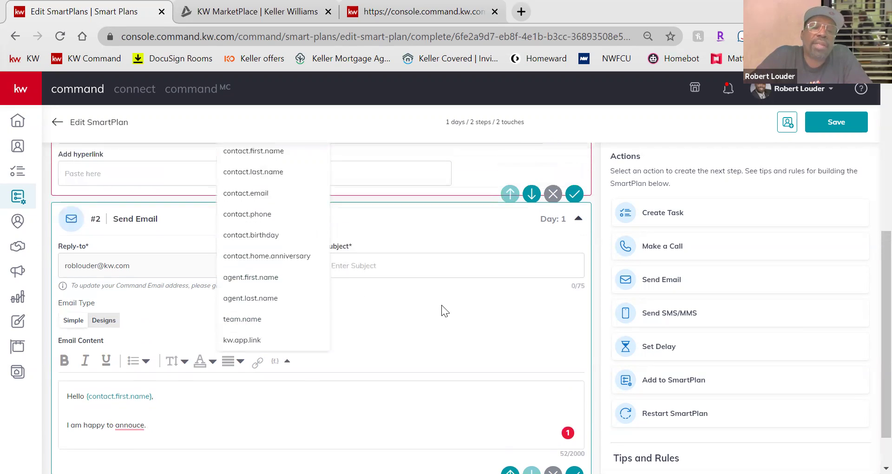
{"action": "scroll", "coordinate": [286, 278], "scroll_direction": "up", "scroll_amount": 2}
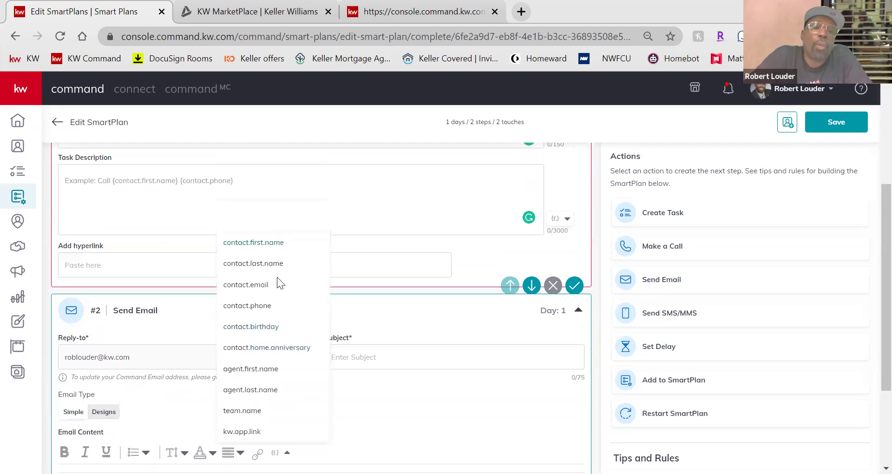
{"action": "scroll", "coordinate": [281, 353], "scroll_direction": "down", "scroll_amount": 1}
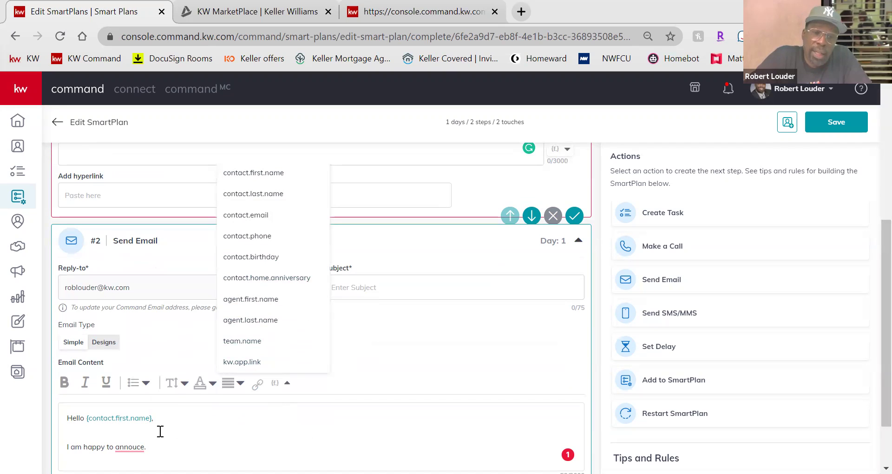
{"action": "left_click", "coordinate": [262, 450]}
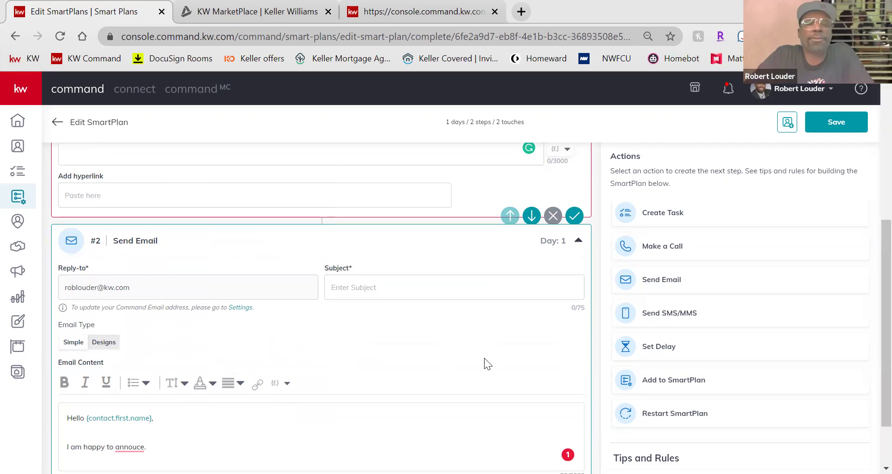
{"action": "scroll", "coordinate": [469, 330], "scroll_direction": "down", "scroll_amount": 2}
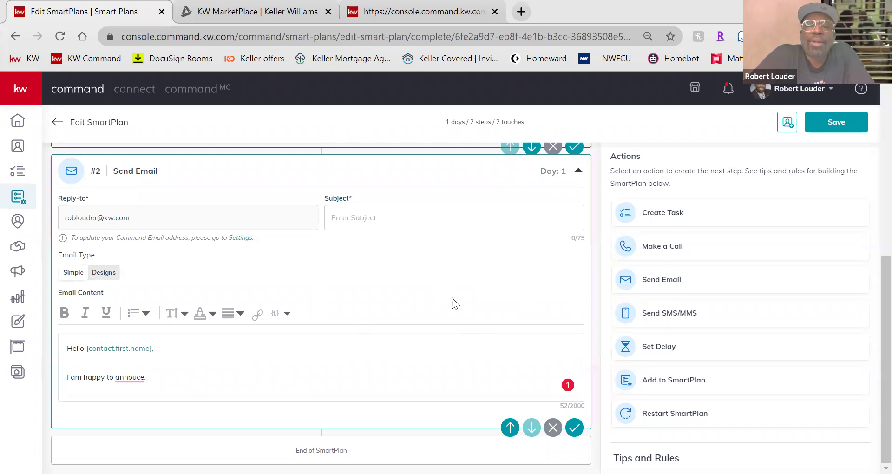
{"action": "scroll", "coordinate": [456, 292], "scroll_direction": "up", "scroll_amount": 4}
{"action": "scroll", "coordinate": [469, 291], "scroll_direction": "down", "scroll_amount": 4}
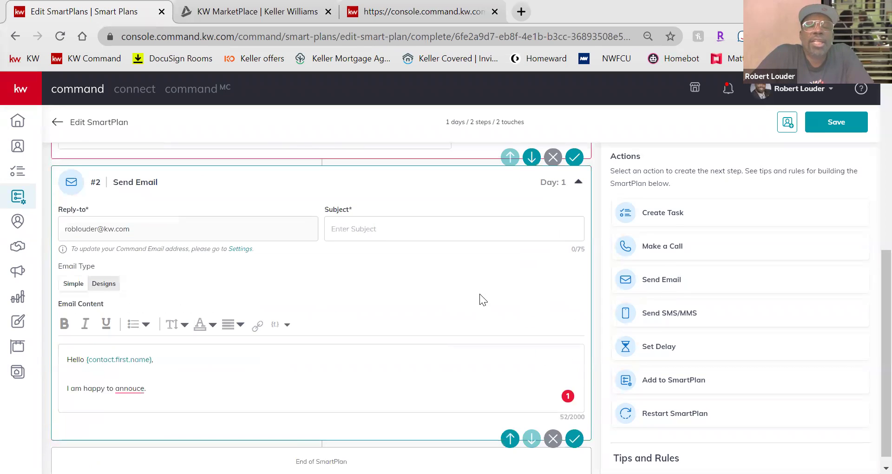
Step: Add a Send SMS/MMS action after the Send Email step and review where both steps offer merge fields
{"action": "left_click", "coordinate": [669, 316]}
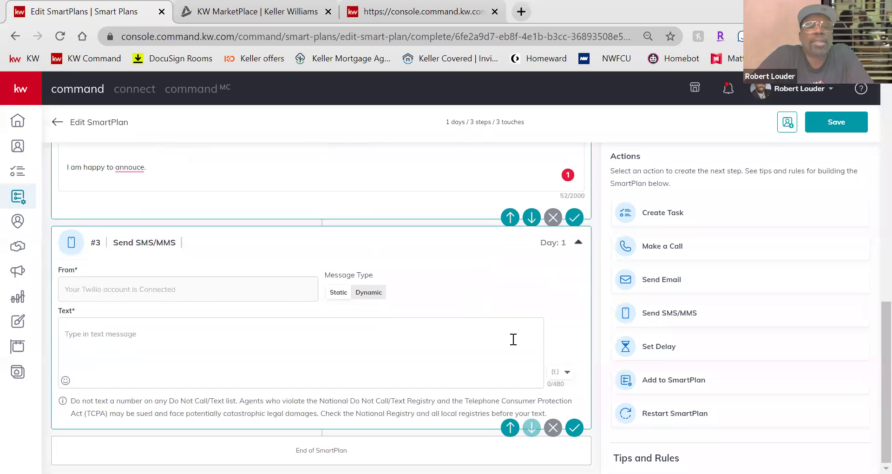
{"action": "left_click", "coordinate": [177, 335]}
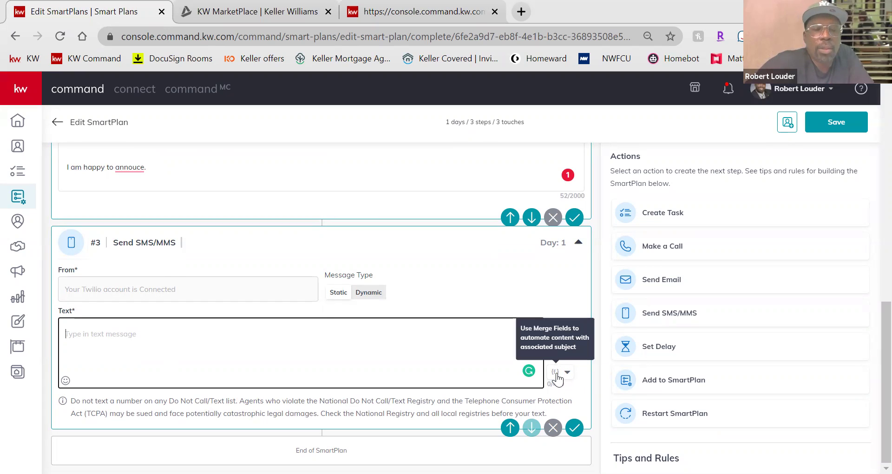
{"action": "left_click", "coordinate": [191, 318]}
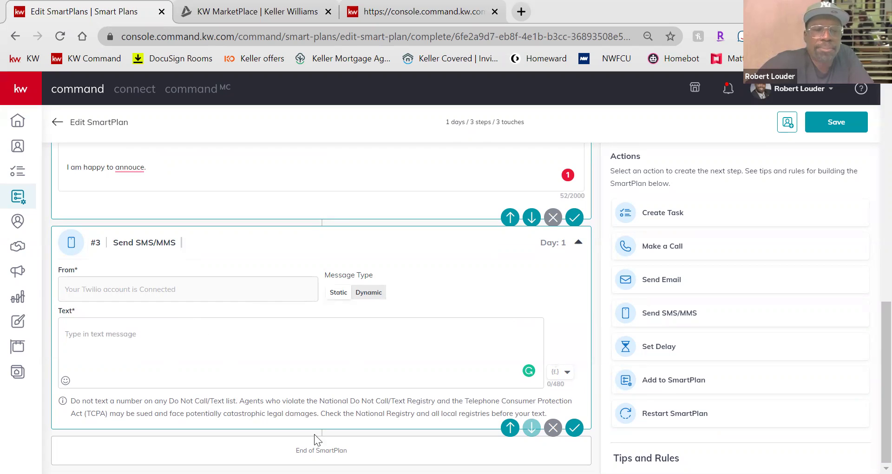
{"action": "scroll", "coordinate": [314, 434], "scroll_direction": "up", "scroll_amount": 15}
{"action": "scroll", "coordinate": [398, 417], "scroll_direction": "down", "scroll_amount": 5}
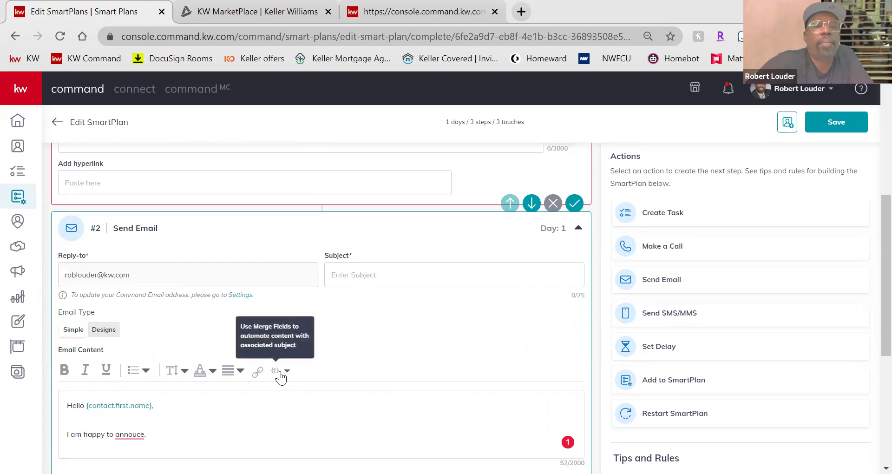
{"action": "scroll", "coordinate": [456, 342], "scroll_direction": "down", "scroll_amount": 5}
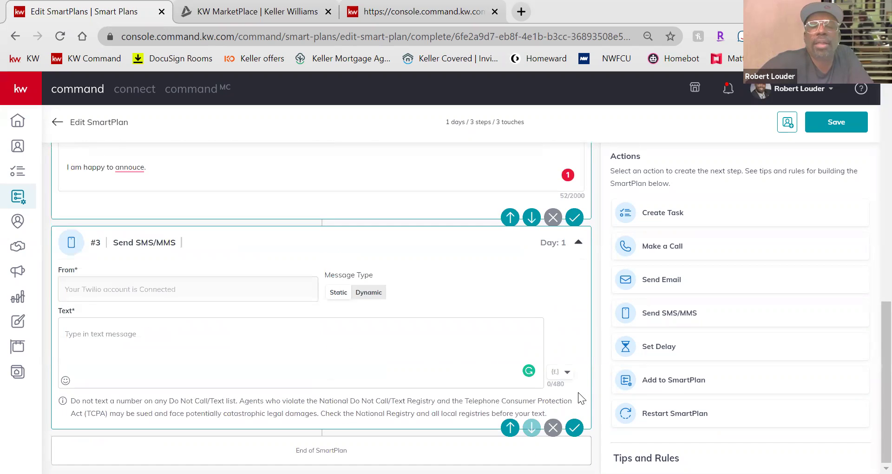
Step: Enter "Hello" as the SMS text, followed by the contact.first.name merge field and a comma
{"action": "left_click", "coordinate": [259, 342]}
{"action": "type", "text": "Hello"}
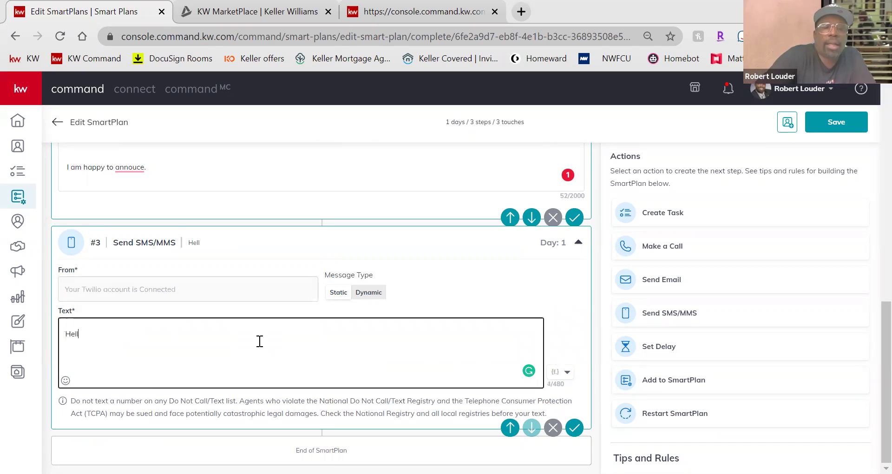
{"action": "left_click", "coordinate": [568, 372]}
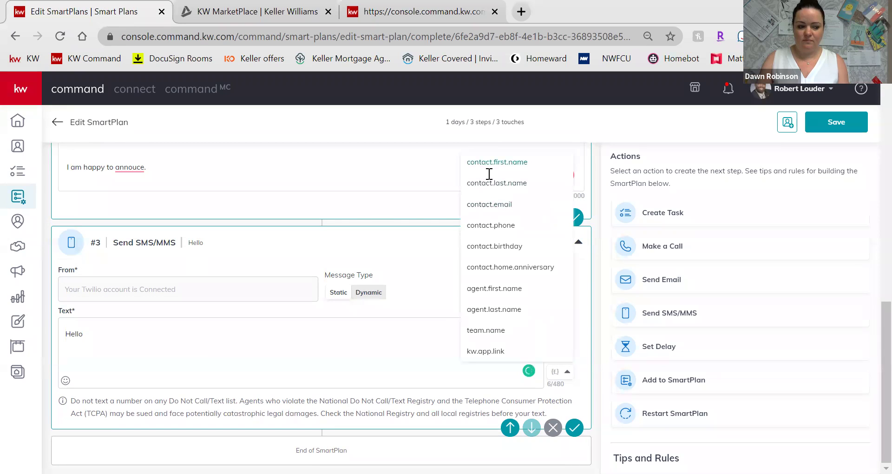
{"action": "left_click", "coordinate": [488, 167]}
{"action": "left_click", "coordinate": [194, 328]}
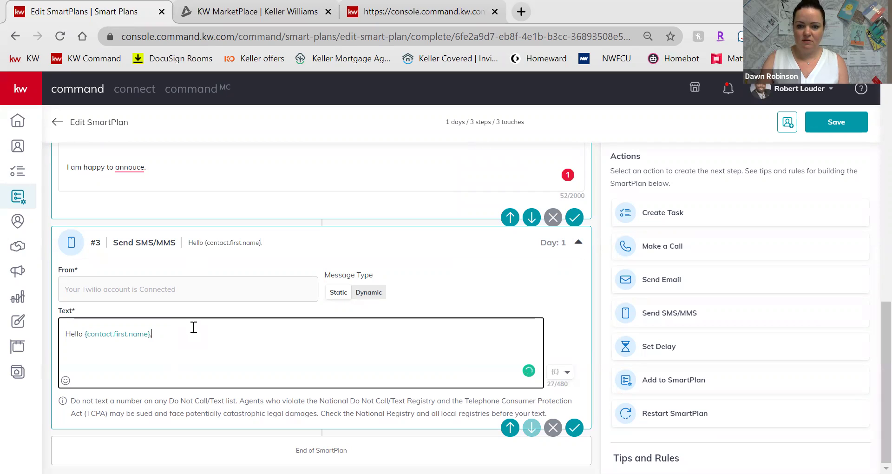
Step: Finish the SMS text with "i know you heard me!" after the greeting and confirm the Send SMS/MMS step
{"action": "type", "text": ", i know "}
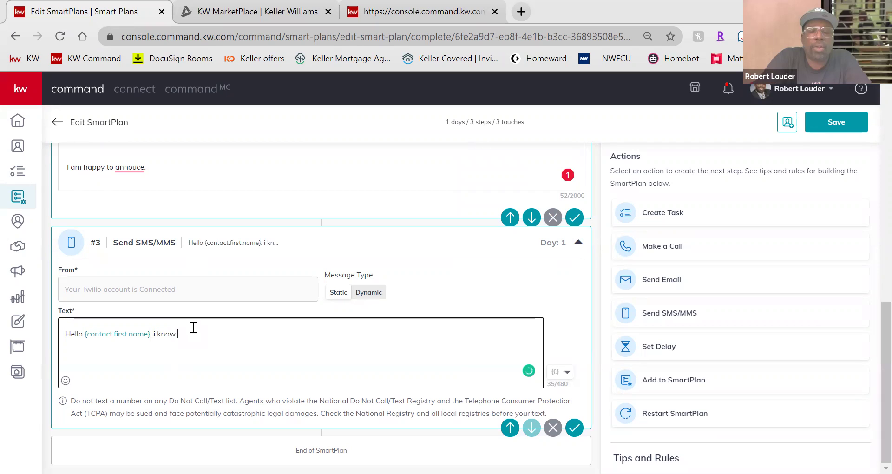
{"action": "type", "text": "you heard me!"}
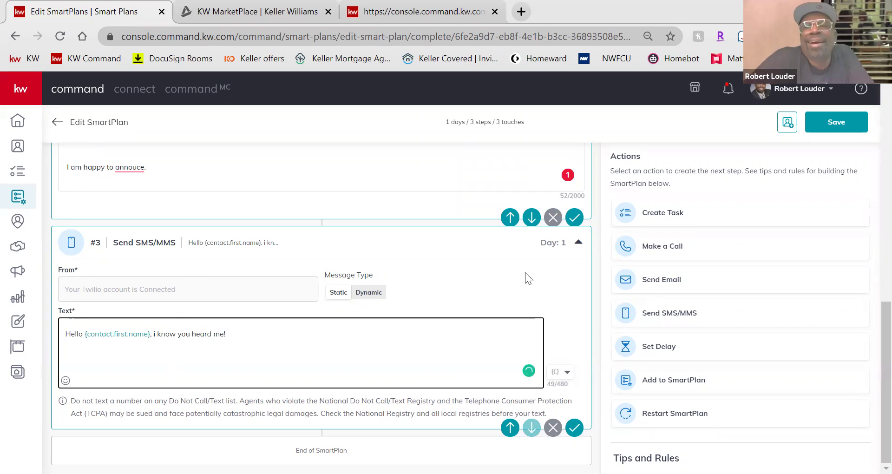
{"action": "left_click", "coordinate": [574, 427]}
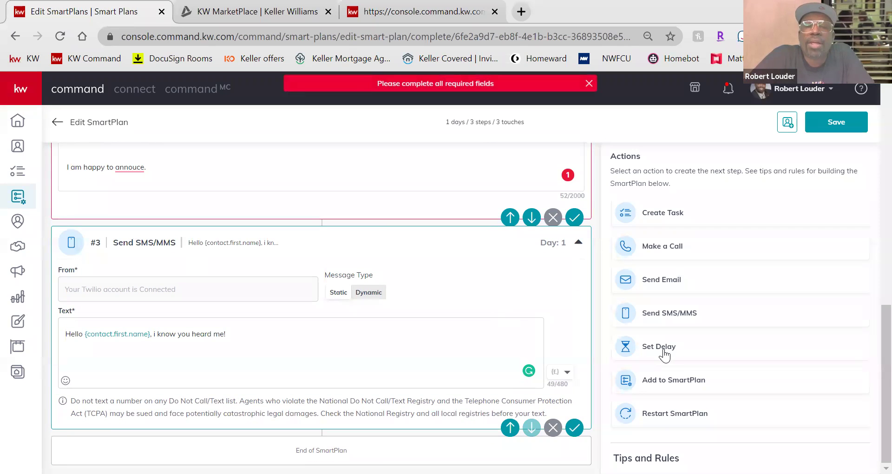
Step: Add a Set Delay action of 1 day and move it up between the Send Email and Send SMS/MMS steps
{"action": "scroll", "coordinate": [510, 294], "scroll_direction": "up", "scroll_amount": 8}
{"action": "scroll", "coordinate": [641, 323], "scroll_direction": "down", "scroll_amount": 5}
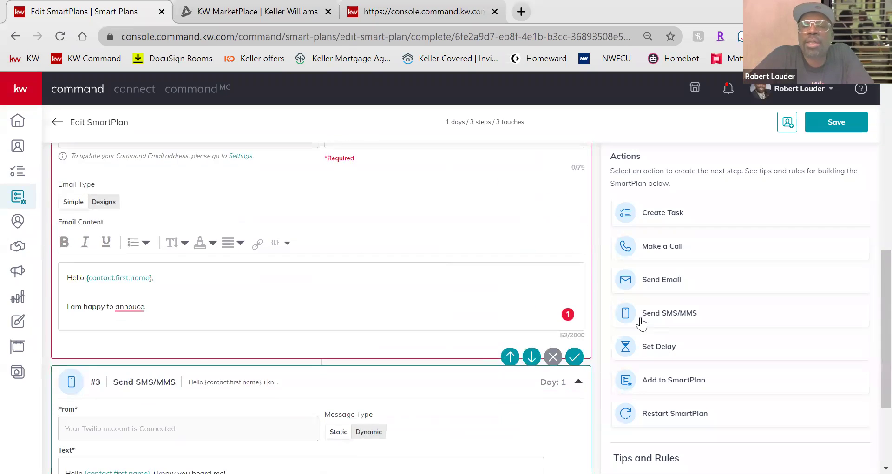
{"action": "scroll", "coordinate": [438, 299], "scroll_direction": "up", "scroll_amount": 3}
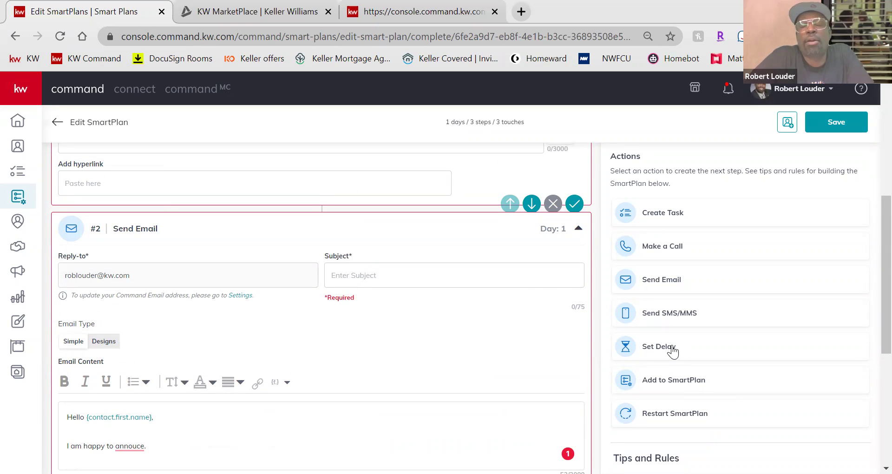
{"action": "scroll", "coordinate": [439, 280], "scroll_direction": "up", "scroll_amount": 6}
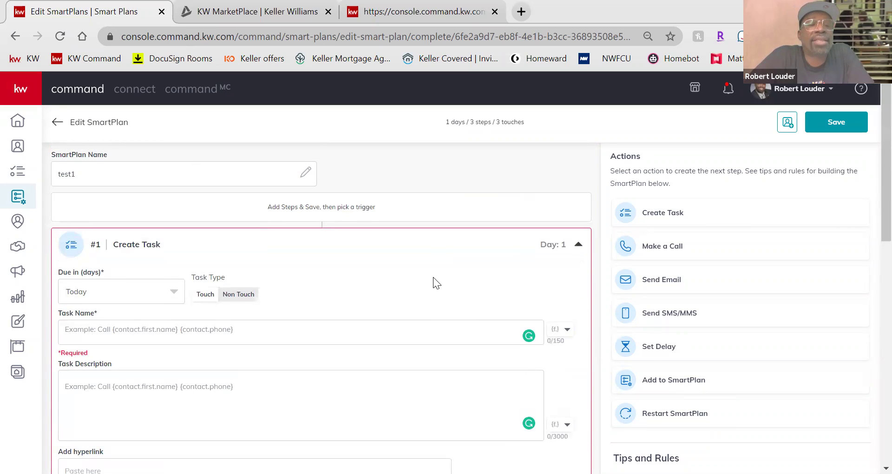
{"action": "scroll", "coordinate": [433, 277], "scroll_direction": "down", "scroll_amount": 6}
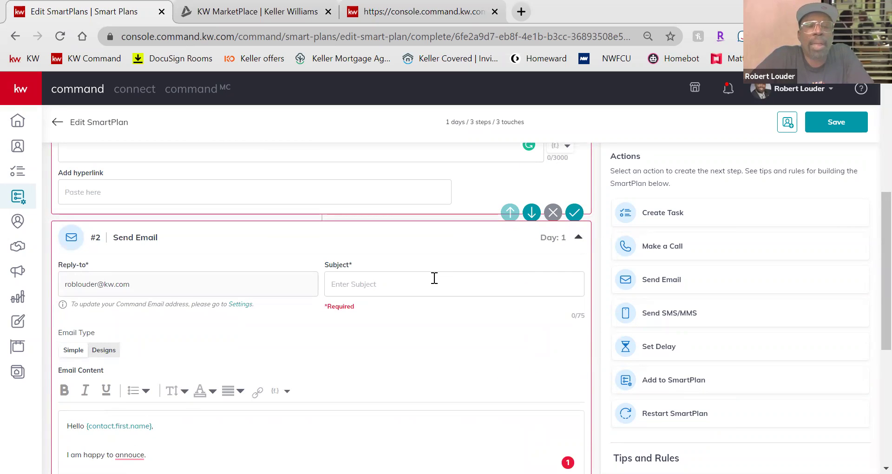
{"action": "scroll", "coordinate": [435, 278], "scroll_direction": "down", "scroll_amount": 4}
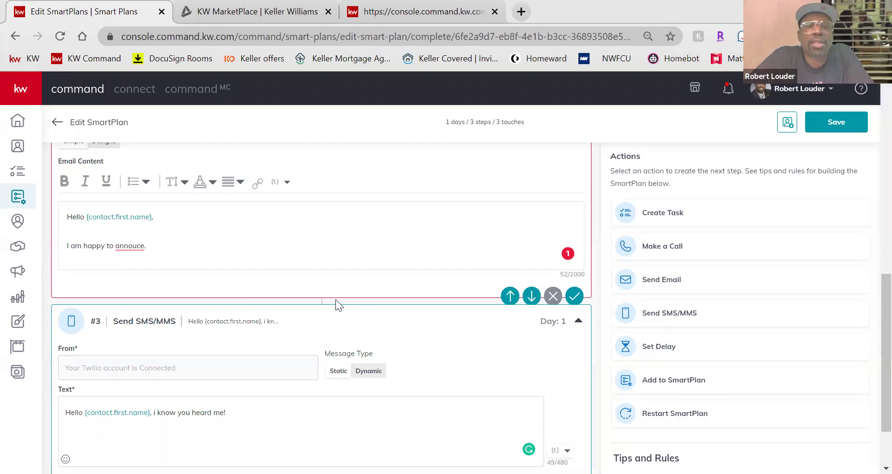
{"action": "left_click", "coordinate": [655, 349]}
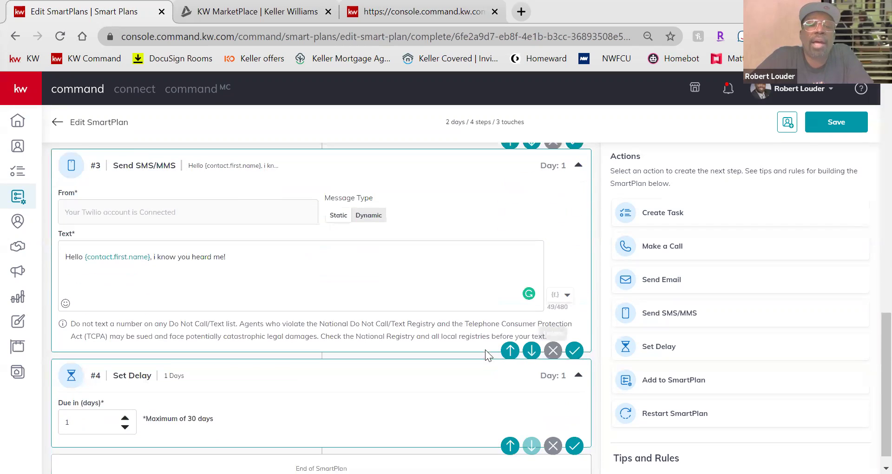
{"action": "left_click", "coordinate": [510, 427]}
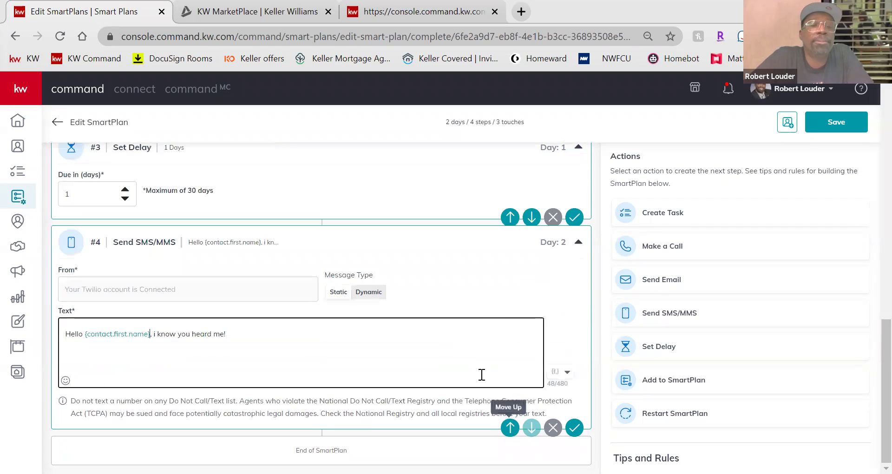
Step: Review the SmartPlan sequence from Create Task and Send Email through the delay, including its days setting and the SMS step's day
{"action": "scroll", "coordinate": [480, 306], "scroll_direction": "up", "scroll_amount": 5}
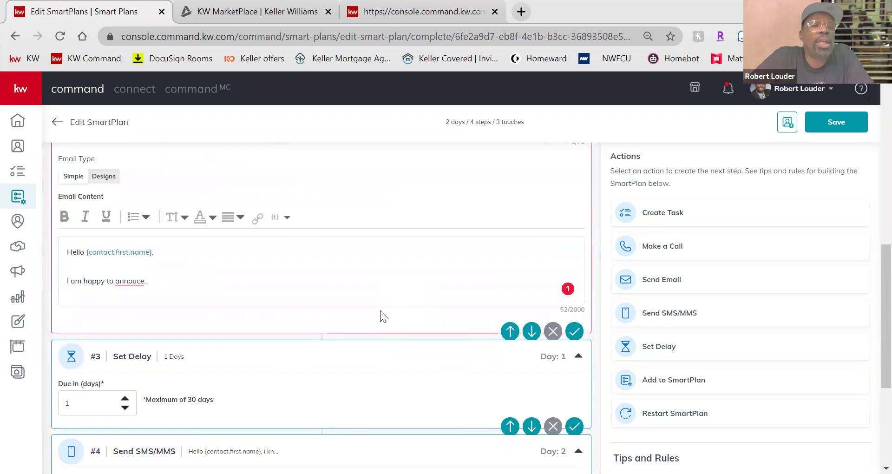
{"action": "scroll", "coordinate": [380, 310], "scroll_direction": "up", "scroll_amount": 3}
{"action": "scroll", "coordinate": [255, 245], "scroll_direction": "down", "scroll_amount": 5}
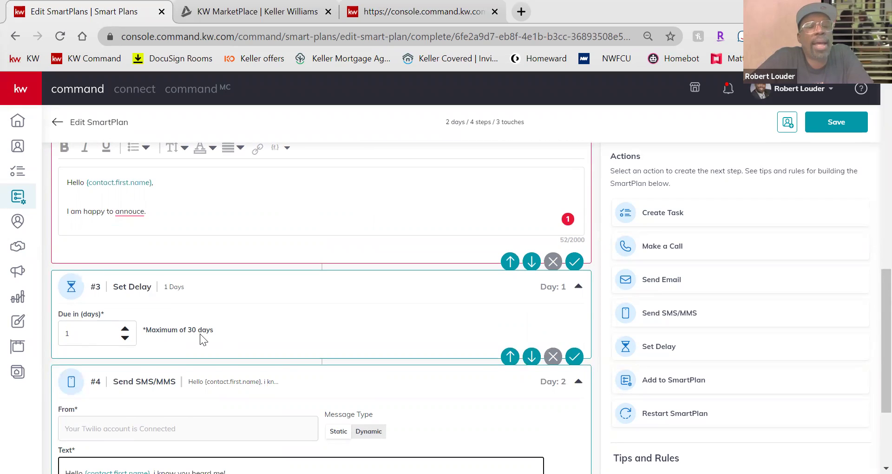
{"action": "left_click", "coordinate": [94, 333]}
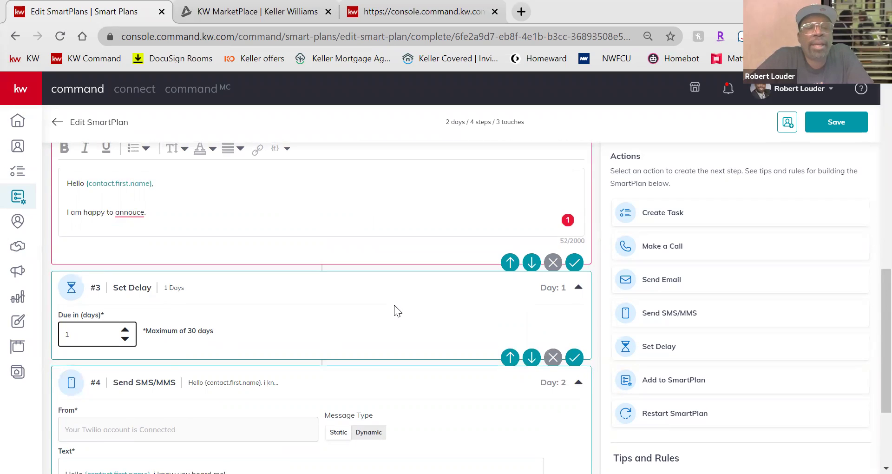
{"action": "scroll", "coordinate": [394, 304], "scroll_direction": "up", "scroll_amount": 15}
{"action": "scroll", "coordinate": [394, 267], "scroll_direction": "up", "scroll_amount": 1}
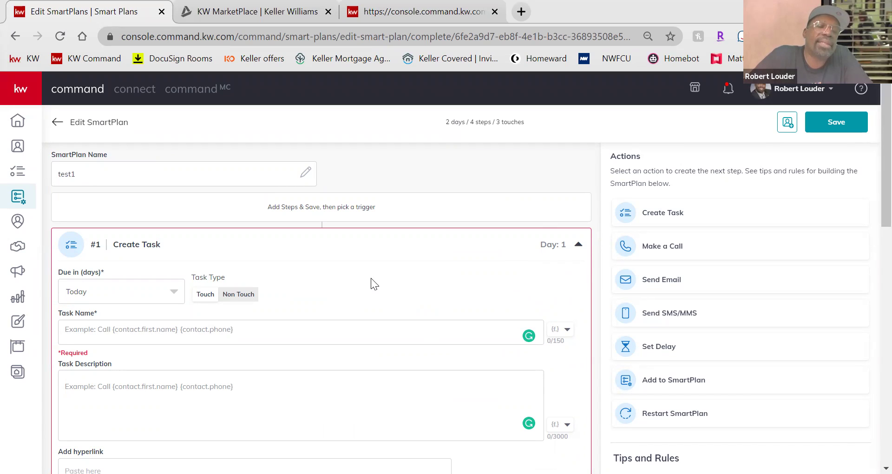
{"action": "scroll", "coordinate": [128, 221], "scroll_direction": "down", "scroll_amount": 2}
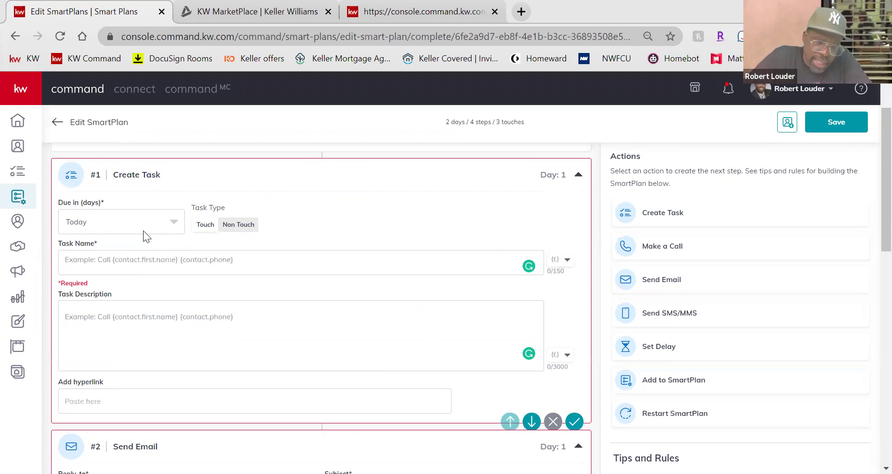
{"action": "scroll", "coordinate": [387, 299], "scroll_direction": "down", "scroll_amount": 5}
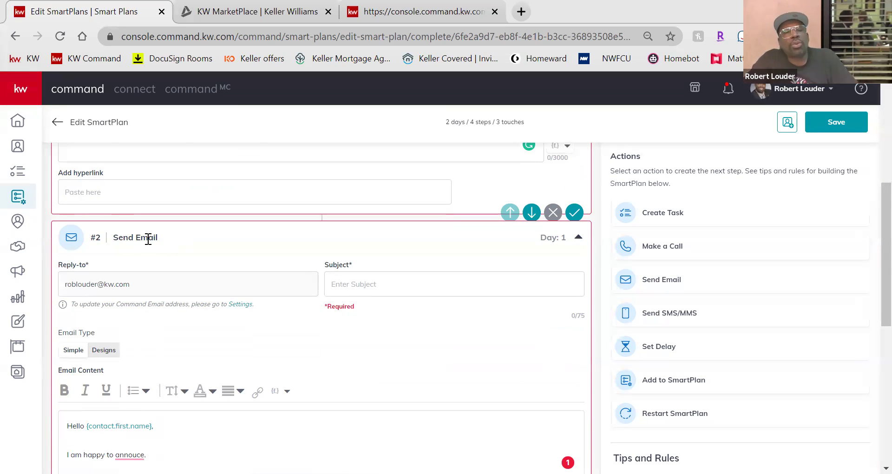
{"action": "scroll", "coordinate": [193, 286], "scroll_direction": "down", "scroll_amount": 5}
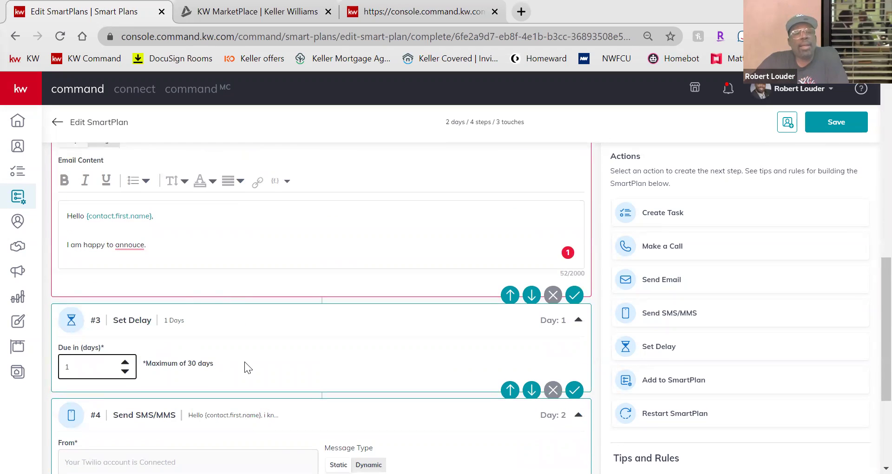
Step: Add a second Set Delay action of 1 day after the Send SMS/MMS step
{"action": "scroll", "coordinate": [169, 346], "scroll_direction": "down", "scroll_amount": 3}
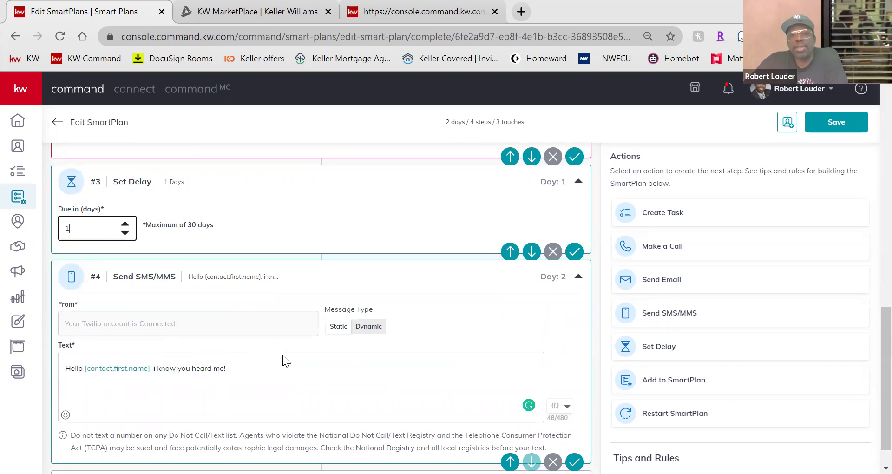
{"action": "scroll", "coordinate": [282, 355], "scroll_direction": "down", "scroll_amount": 1}
{"action": "left_click", "coordinate": [652, 346]}
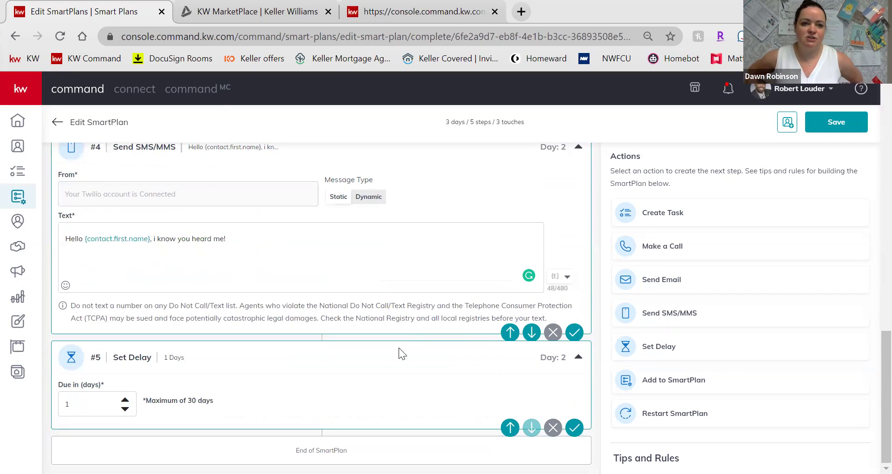
Step: Examine the day assigned to each action, from Create Task through both delays to the end of the SmartPlan
{"action": "scroll", "coordinate": [399, 356], "scroll_direction": "up", "scroll_amount": 3}
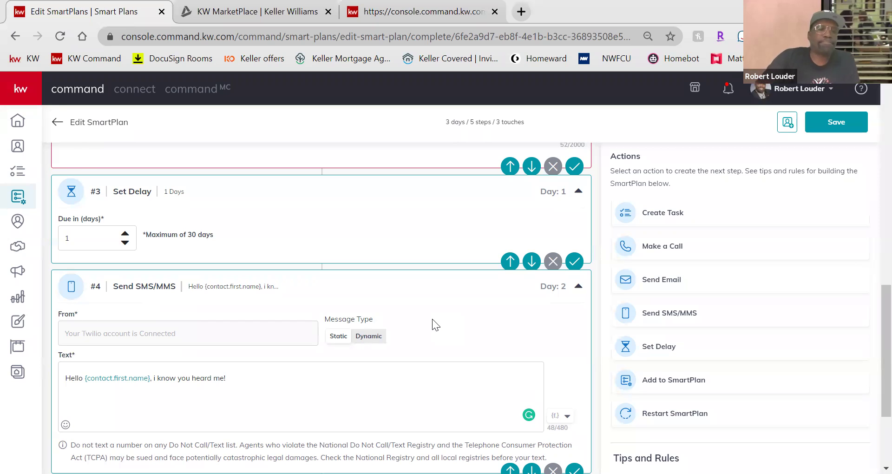
{"action": "scroll", "coordinate": [380, 339], "scroll_direction": "down", "scroll_amount": 3}
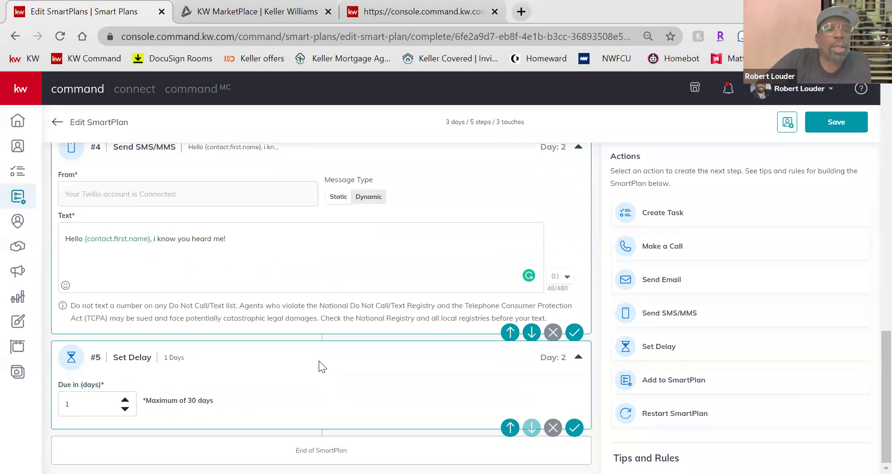
{"action": "scroll", "coordinate": [281, 367], "scroll_direction": "up", "scroll_amount": 10}
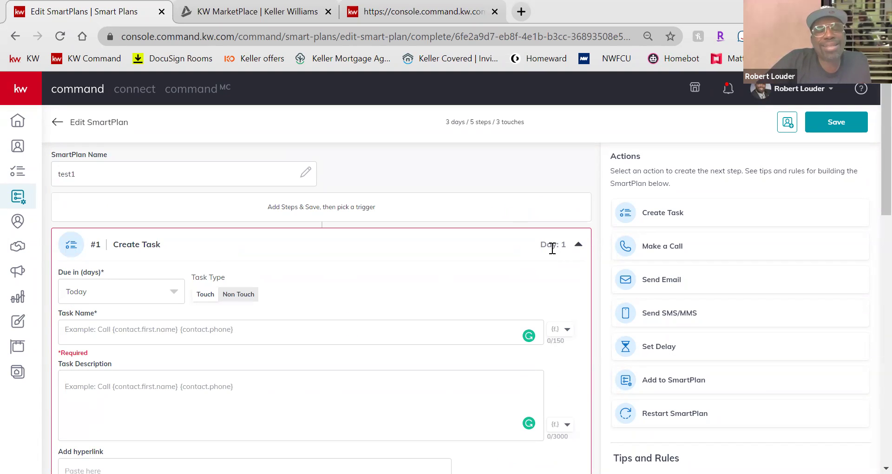
{"action": "scroll", "coordinate": [550, 256], "scroll_direction": "down", "scroll_amount": 6}
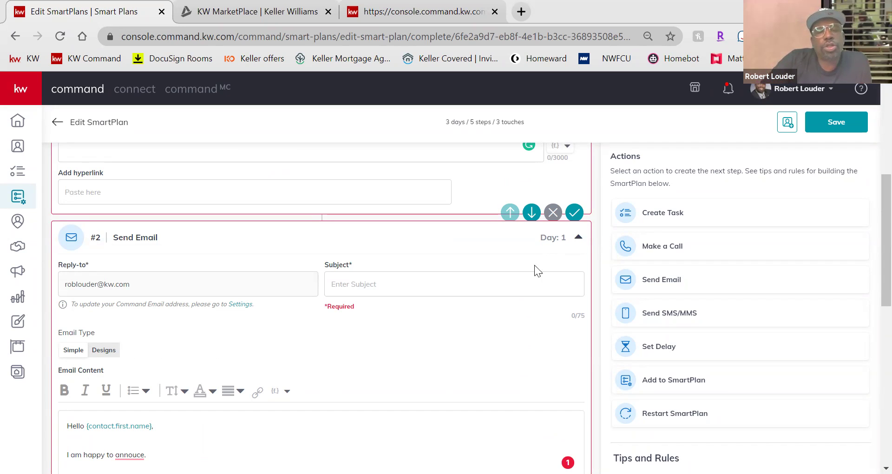
{"action": "scroll", "coordinate": [521, 266], "scroll_direction": "down", "scroll_amount": 2}
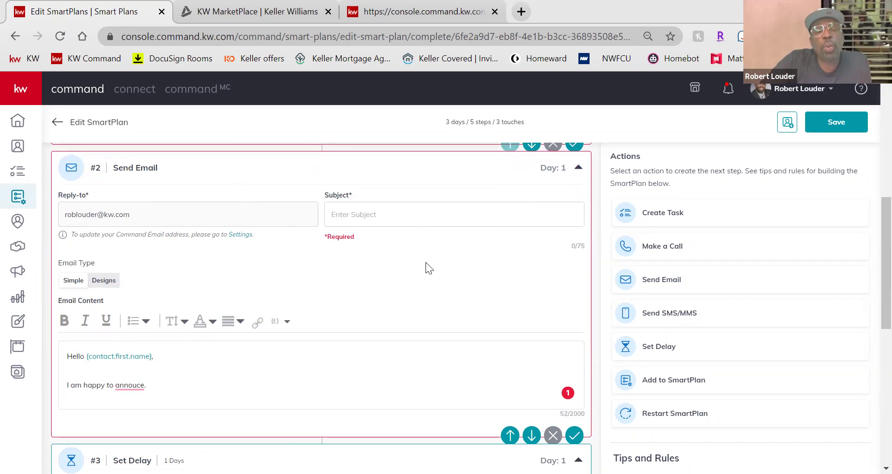
{"action": "scroll", "coordinate": [332, 386], "scroll_direction": "down", "scroll_amount": 6}
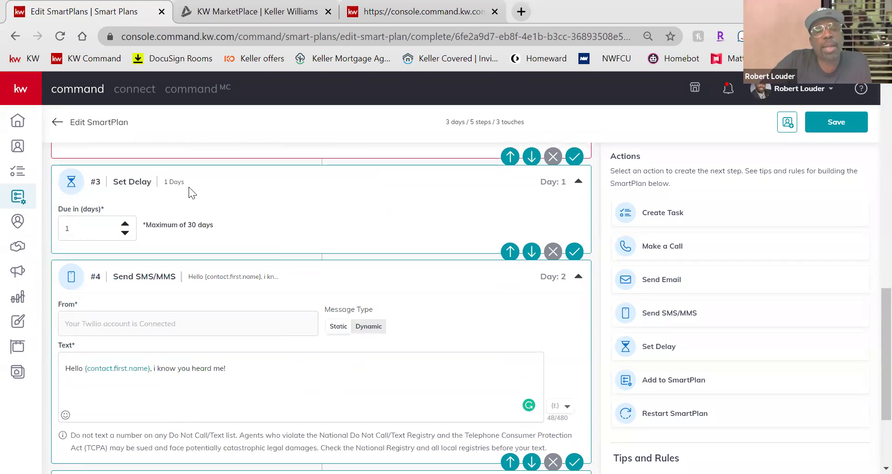
{"action": "scroll", "coordinate": [338, 251], "scroll_direction": "up", "scroll_amount": 5}
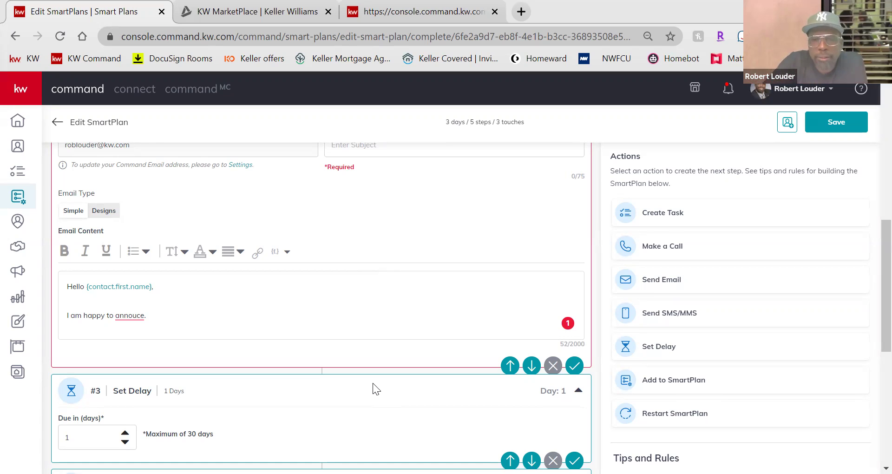
{"action": "scroll", "coordinate": [321, 337], "scroll_direction": "down", "scroll_amount": 5}
{"action": "scroll", "coordinate": [322, 345], "scroll_direction": "down", "scroll_amount": 3}
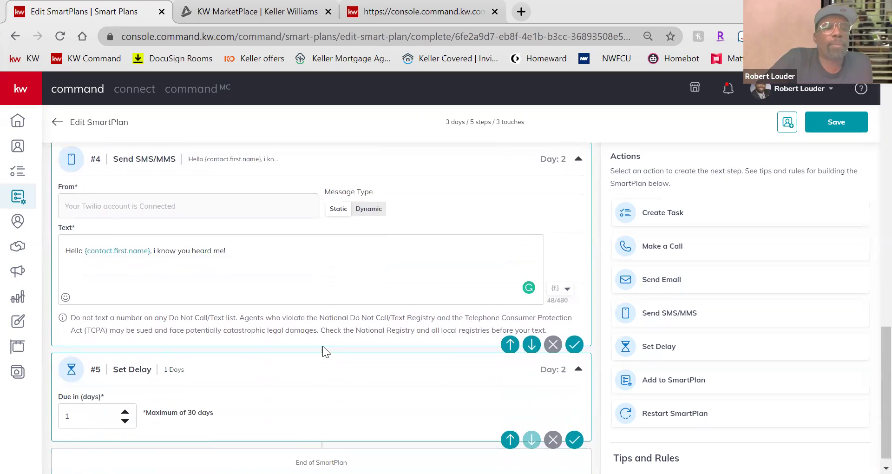
Step: Recheck the order of the steps and the area above Create Task where the SmartPlan's trigger is picked
{"action": "scroll", "coordinate": [328, 352], "scroll_direction": "up", "scroll_amount": 7}
{"action": "scroll", "coordinate": [326, 370], "scroll_direction": "up", "scroll_amount": 8}
{"action": "scroll", "coordinate": [331, 335], "scroll_direction": "down", "scroll_amount": 7}
{"action": "scroll", "coordinate": [306, 381], "scroll_direction": "down", "scroll_amount": 4}
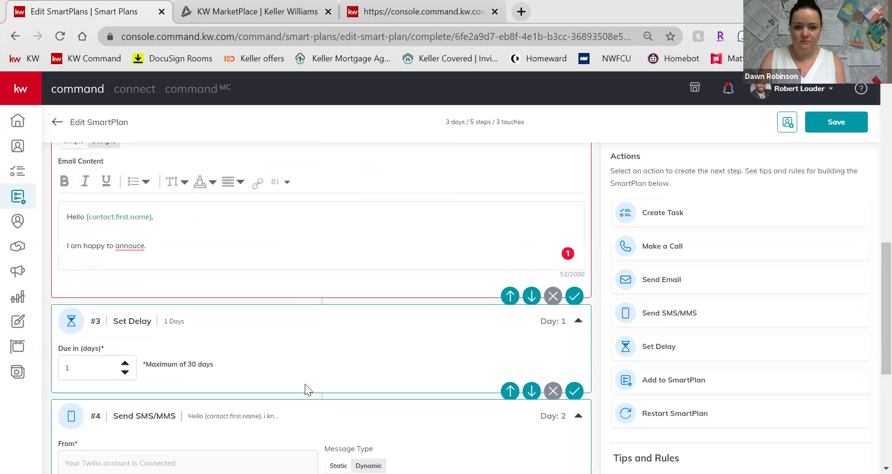
{"action": "scroll", "coordinate": [289, 363], "scroll_direction": "up", "scroll_amount": 9}
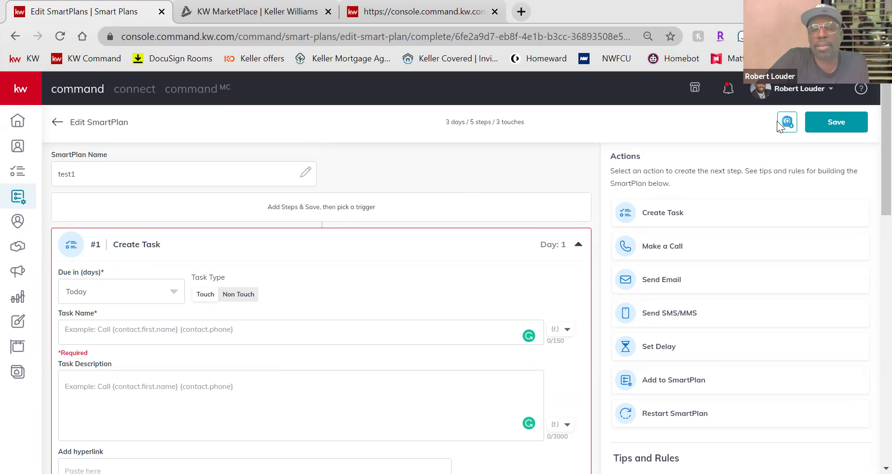
{"action": "scroll", "coordinate": [488, 322], "scroll_direction": "down", "scroll_amount": 3}
{"action": "scroll", "coordinate": [465, 344], "scroll_direction": "up", "scroll_amount": 3}
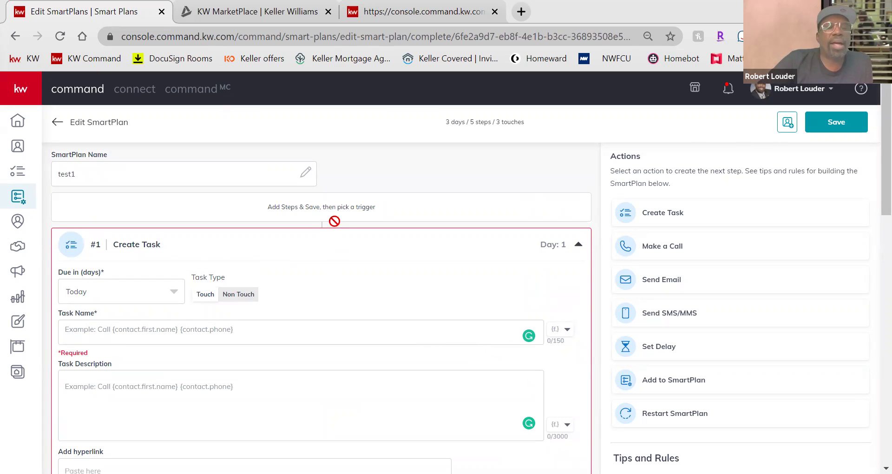
{"action": "scroll", "coordinate": [371, 223], "scroll_direction": "down", "scroll_amount": 6}
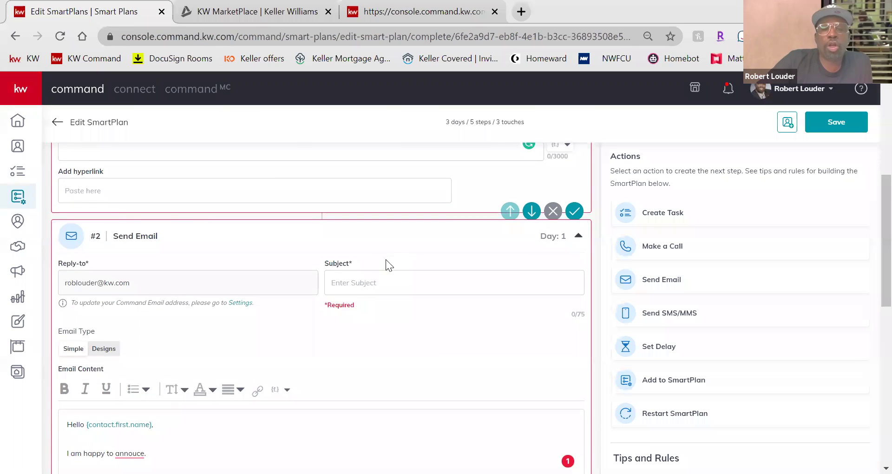
Step: Add an Add to SmartPlan action at the end of the plan, after the second Set Delay
{"action": "scroll", "coordinate": [385, 259], "scroll_direction": "down", "scroll_amount": 10}
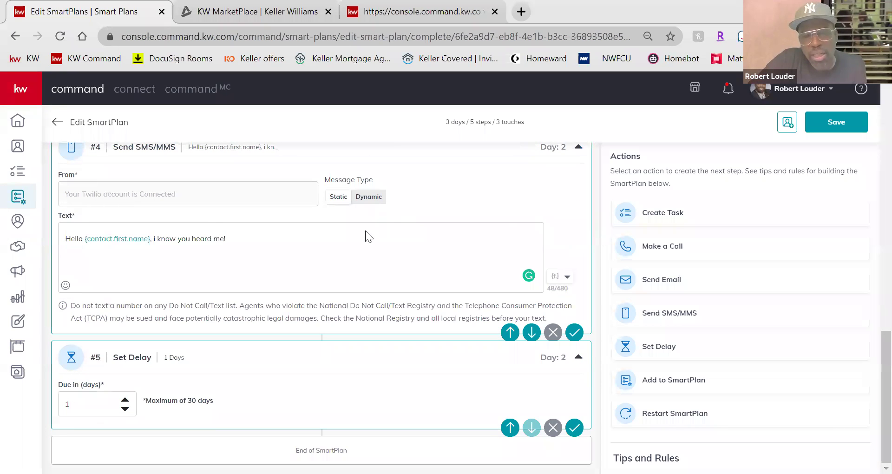
{"action": "scroll", "coordinate": [404, 256], "scroll_direction": "up", "scroll_amount": 3}
{"action": "scroll", "coordinate": [403, 260], "scroll_direction": "down", "scroll_amount": 3}
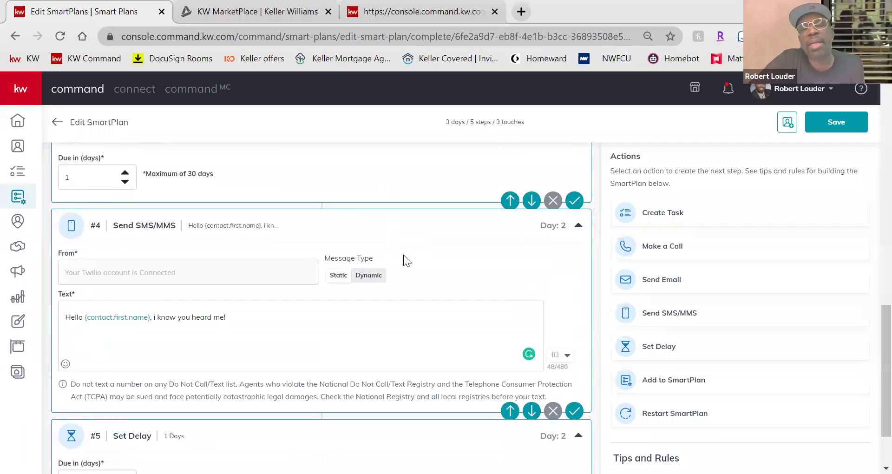
{"action": "left_click", "coordinate": [669, 380]}
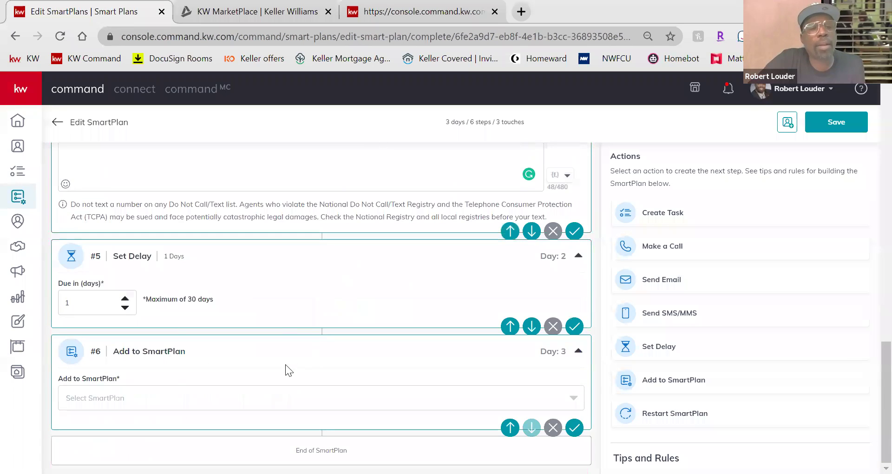
Step: Search the available plans for "monthl" and "neigh", and choose Divvy Introduction as the plan to add contacts to
{"action": "left_click", "coordinate": [123, 394]}
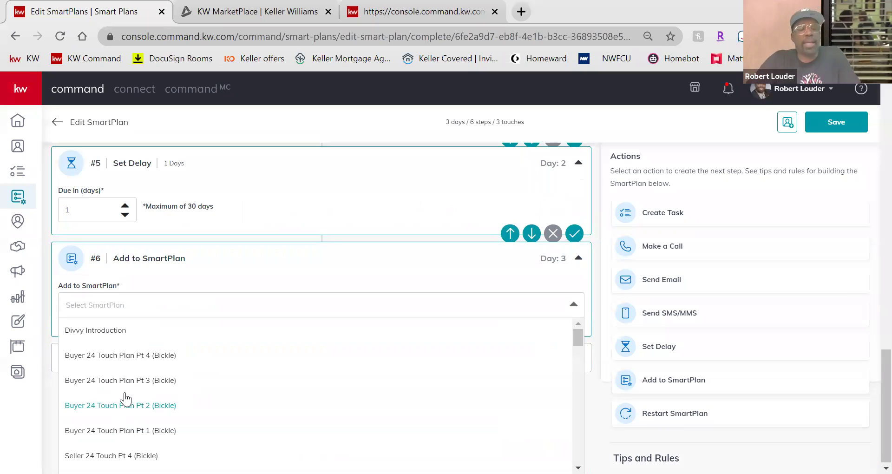
{"action": "type", "text": "mont"}
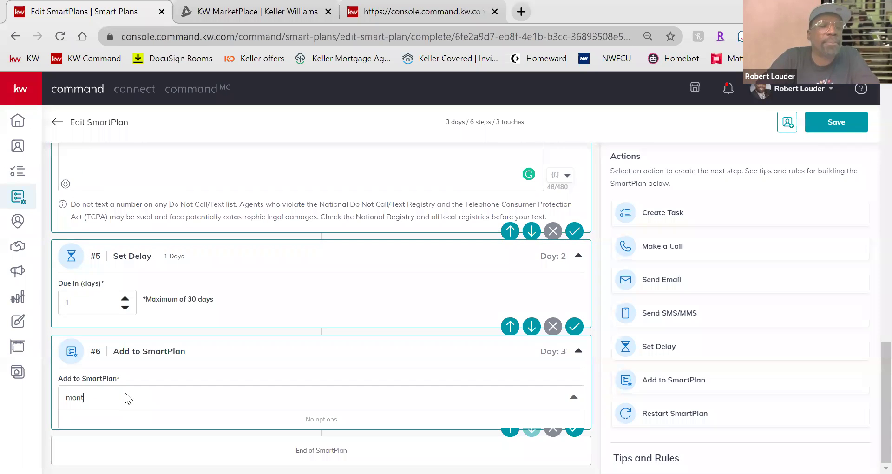
{"action": "type", "text": "hl"}
{"action": "key", "text": "BackSpace"}
{"action": "key", "text": "BackSpace"}
{"action": "key", "text": "BackSpace"}
{"action": "key", "text": "BackSpace"}
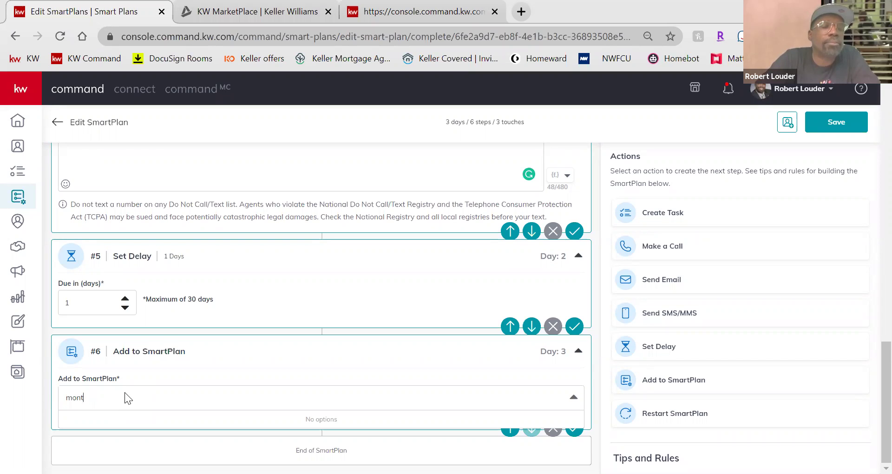
{"action": "key", "text": "BackSpace"}
{"action": "type", "text": "neigh"}
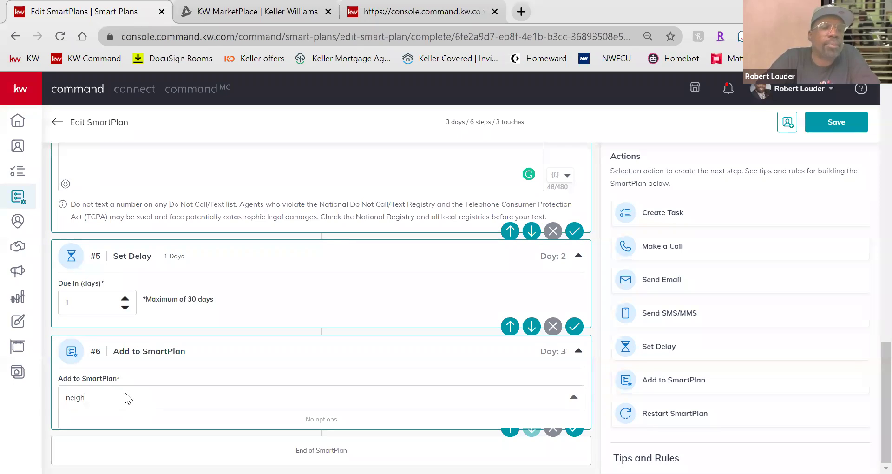
{"action": "key", "text": "BackSpace"}
{"action": "key", "text": "BackSpace"}
{"action": "key", "text": "BackSpace"}
{"action": "key", "text": "BackSpace"}
{"action": "key", "text": "BackSpace"}
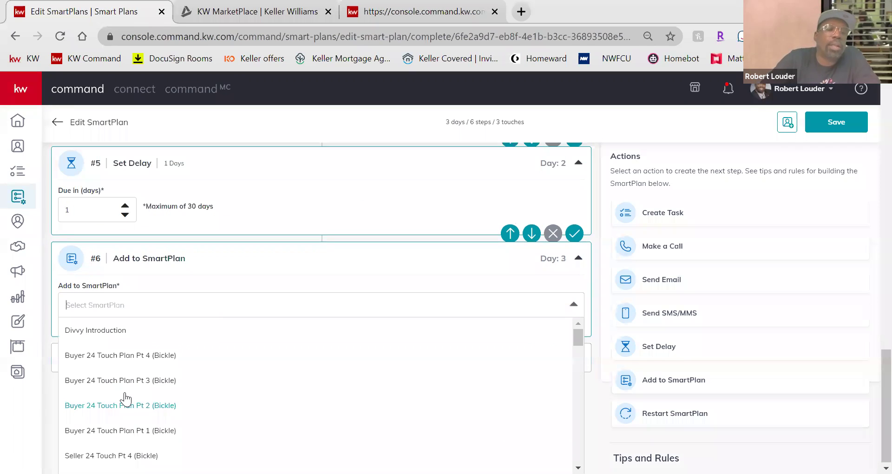
{"action": "left_click", "coordinate": [99, 330]}
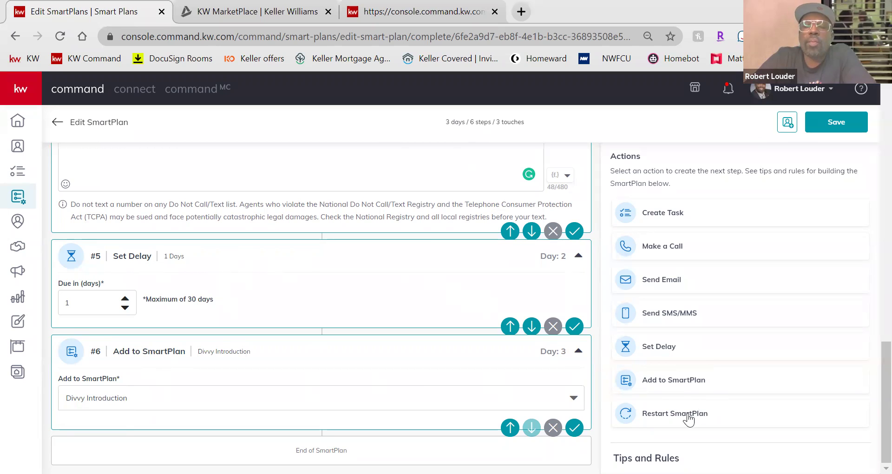
Step: Add a Restart SmartPlan action at the end of the plan and set it to repeat 2 times
{"action": "scroll", "coordinate": [485, 383], "scroll_direction": "up", "scroll_amount": 15}
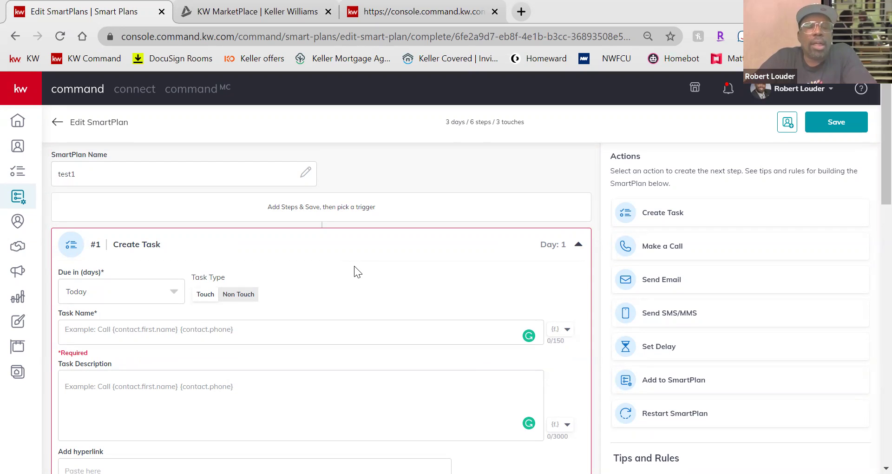
{"action": "scroll", "coordinate": [355, 263], "scroll_direction": "down", "scroll_amount": 7}
{"action": "scroll", "coordinate": [355, 263], "scroll_direction": "up", "scroll_amount": 7}
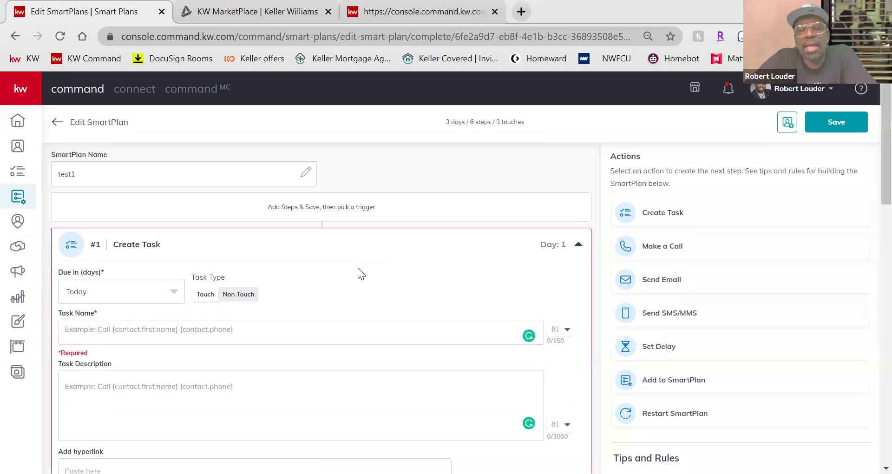
{"action": "scroll", "coordinate": [356, 267], "scroll_direction": "down", "scroll_amount": 15}
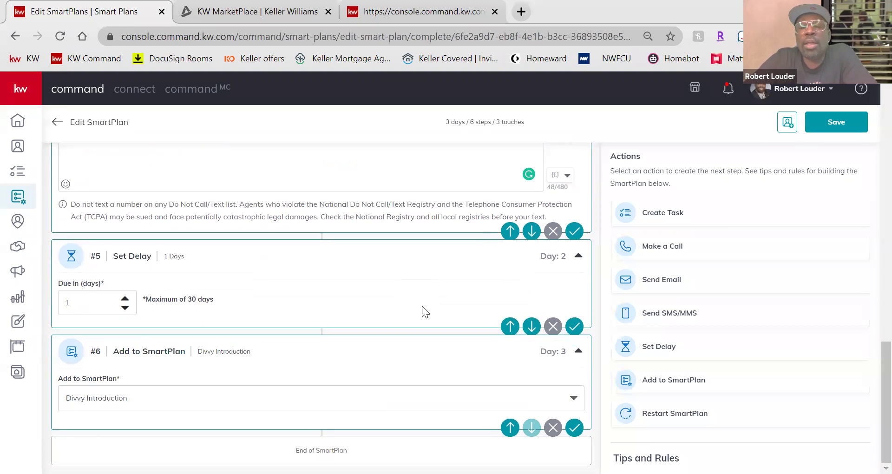
{"action": "left_click", "coordinate": [687, 418]}
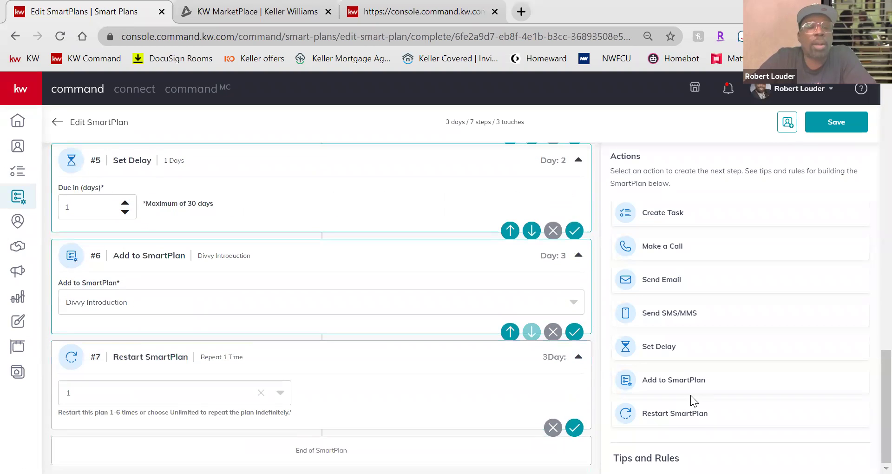
{"action": "left_click", "coordinate": [198, 392]}
{"action": "left_click", "coordinate": [67, 380]}
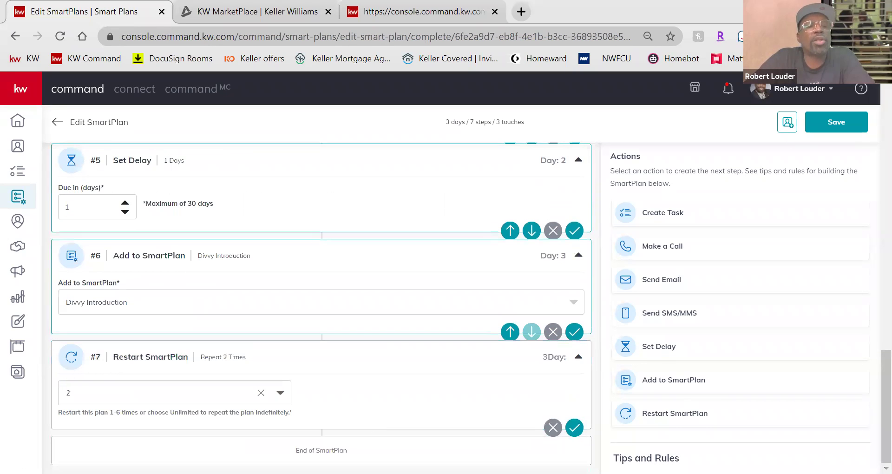
Step: Switch the Send SMS/MMS step's message type to Dynamic and examine its text fields alongside the restart setting
{"action": "scroll", "coordinate": [463, 400], "scroll_direction": "up", "scroll_amount": 10}
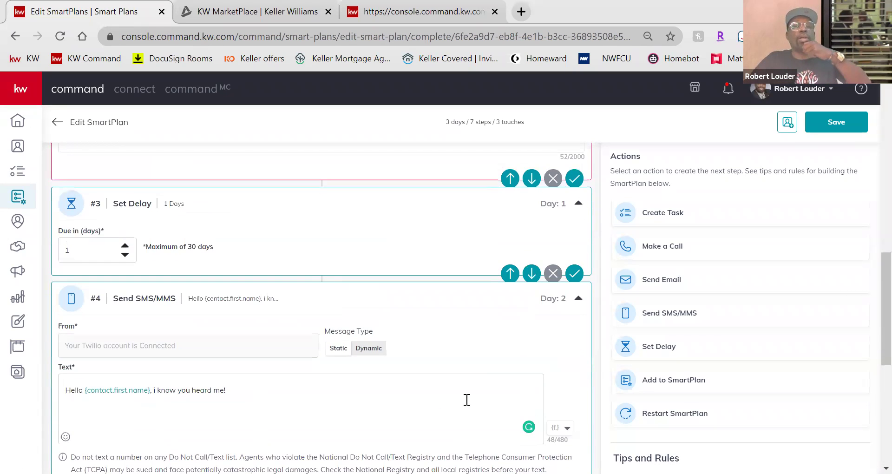
{"action": "scroll", "coordinate": [463, 395], "scroll_direction": "down", "scroll_amount": 5}
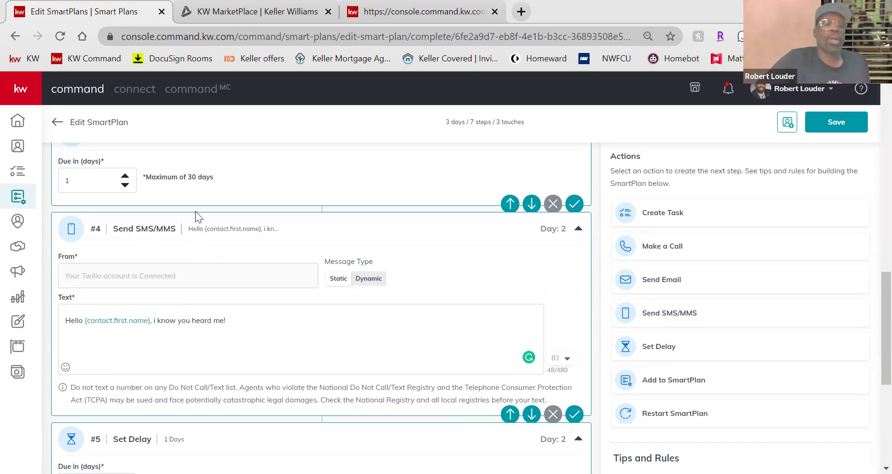
{"action": "left_click", "coordinate": [373, 282]}
{"action": "scroll", "coordinate": [532, 281], "scroll_direction": "down", "scroll_amount": 3}
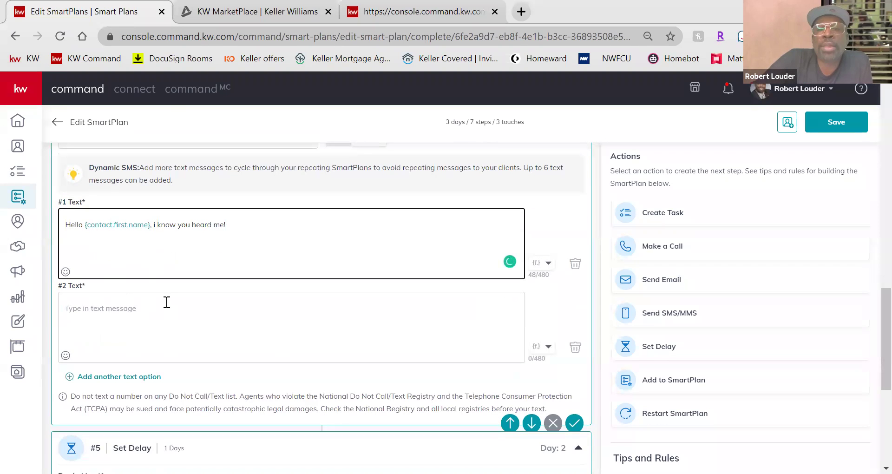
{"action": "scroll", "coordinate": [485, 258], "scroll_direction": "up", "scroll_amount": 3}
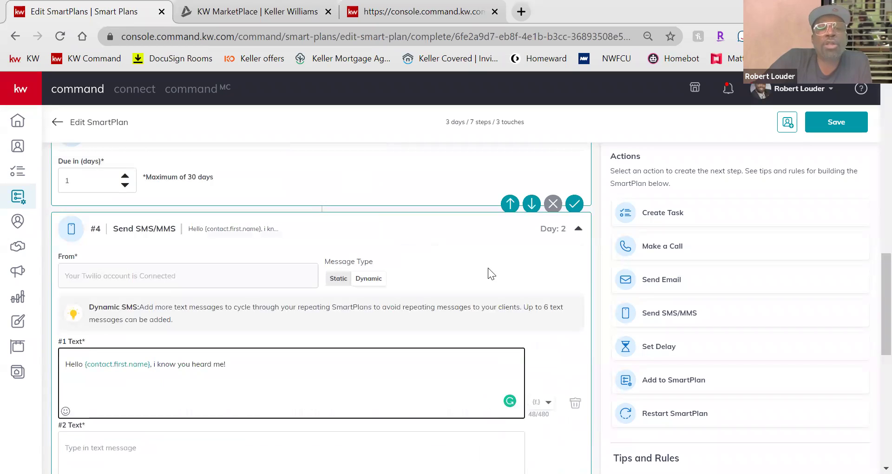
{"action": "scroll", "coordinate": [488, 267], "scroll_direction": "up", "scroll_amount": 1}
{"action": "scroll", "coordinate": [484, 261], "scroll_direction": "down", "scroll_amount": 3}
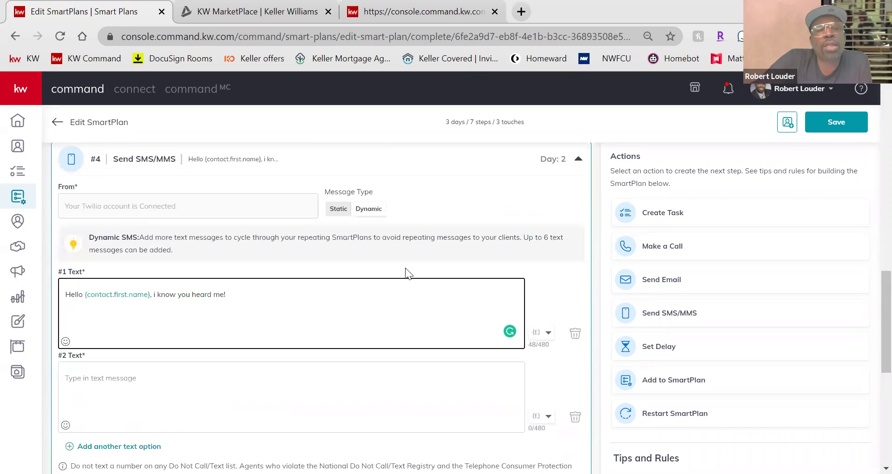
{"action": "scroll", "coordinate": [327, 295], "scroll_direction": "down", "scroll_amount": 3}
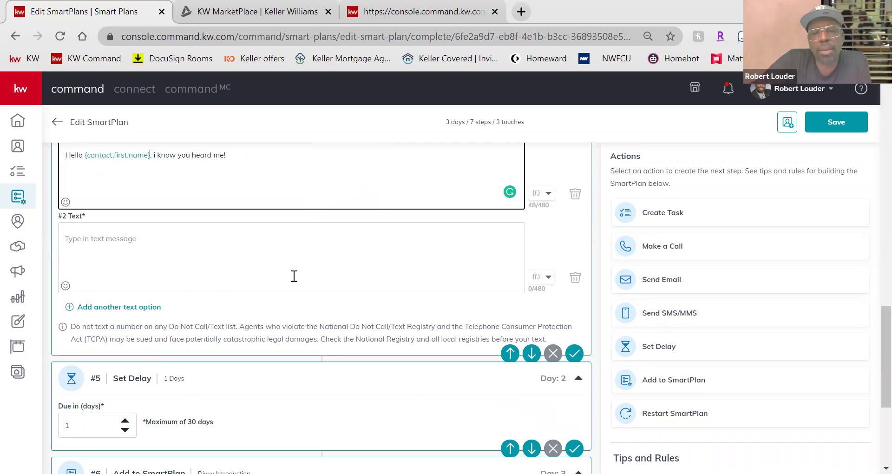
{"action": "scroll", "coordinate": [317, 270], "scroll_direction": "down", "scroll_amount": 1}
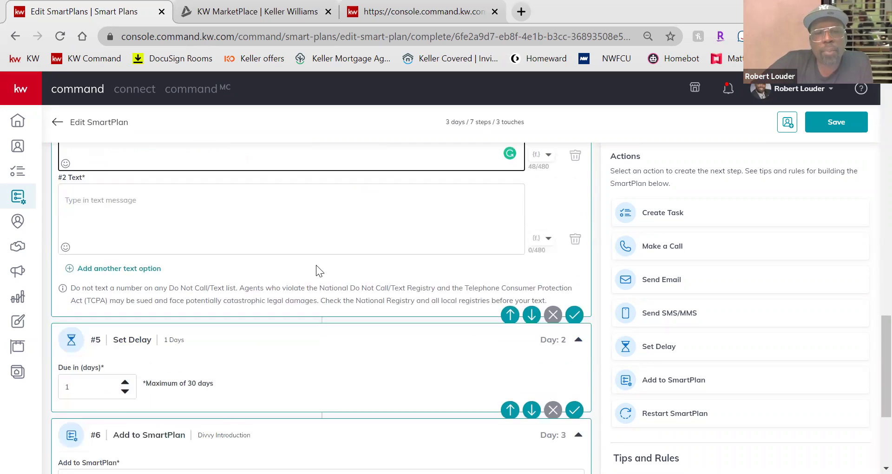
{"action": "scroll", "coordinate": [317, 269], "scroll_direction": "down", "scroll_amount": 4}
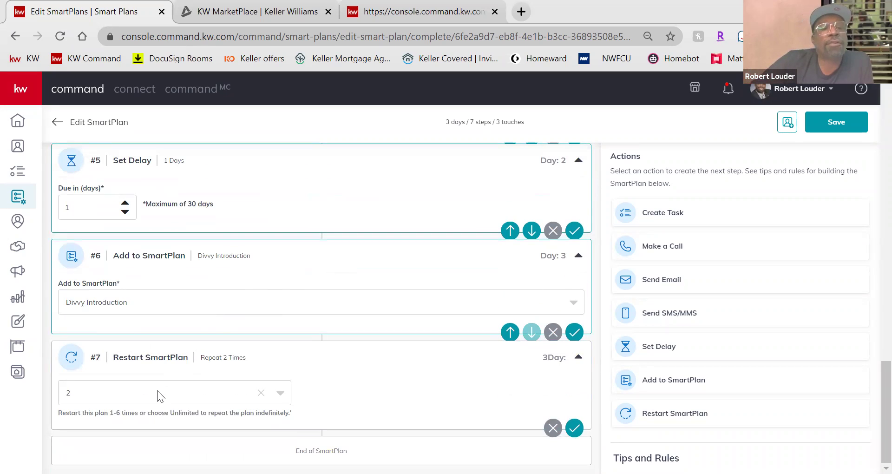
Step: Set the Send SMS/MMS step's message type back to Static and return to the start of the plan
{"action": "scroll", "coordinate": [516, 269], "scroll_direction": "up", "scroll_amount": 6}
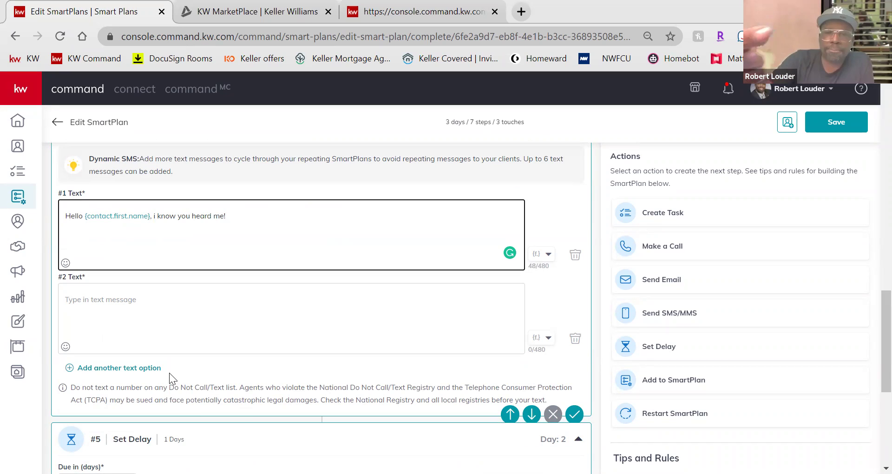
{"action": "scroll", "coordinate": [297, 367], "scroll_direction": "up", "scroll_amount": 5}
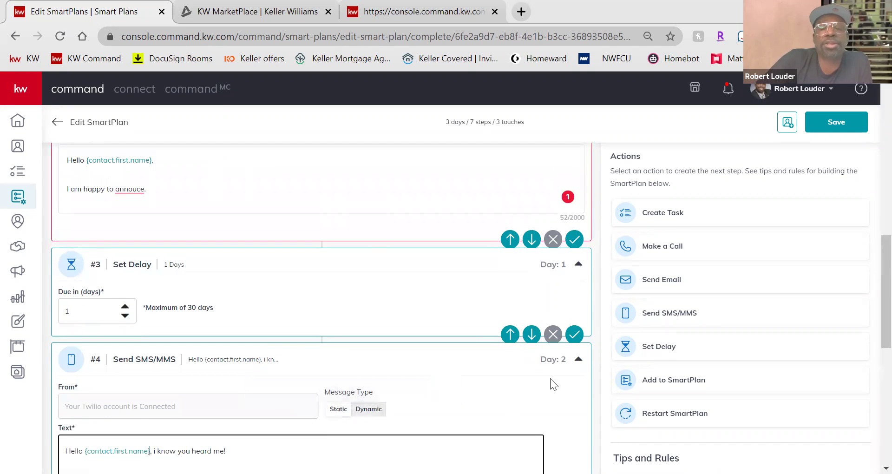
{"action": "scroll", "coordinate": [552, 382], "scroll_direction": "down", "scroll_amount": 7}
{"action": "scroll", "coordinate": [420, 373], "scroll_direction": "up", "scroll_amount": 10}
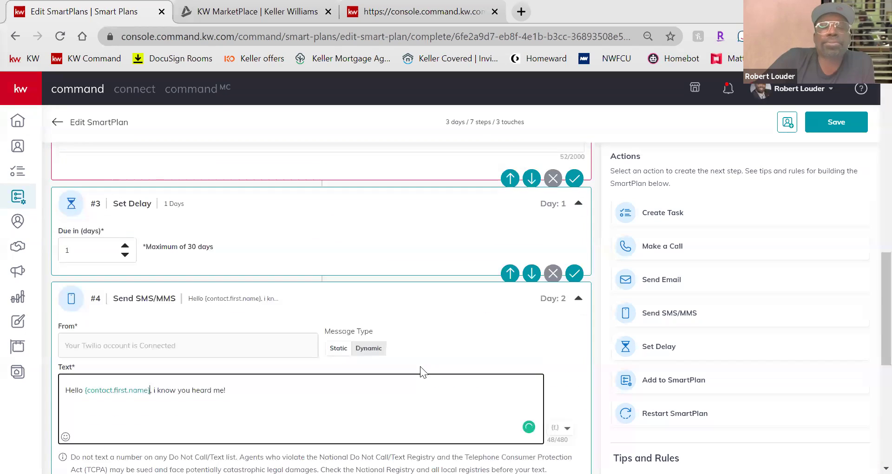
{"action": "scroll", "coordinate": [814, 414], "scroll_direction": "up", "scroll_amount": 6}
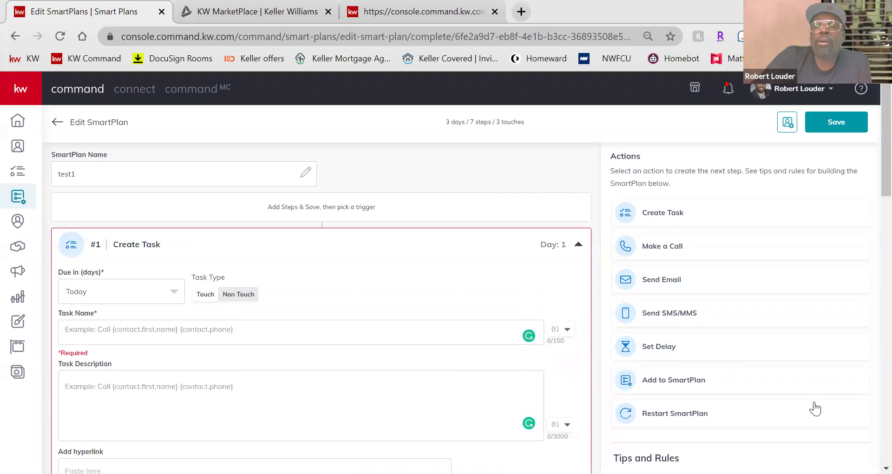
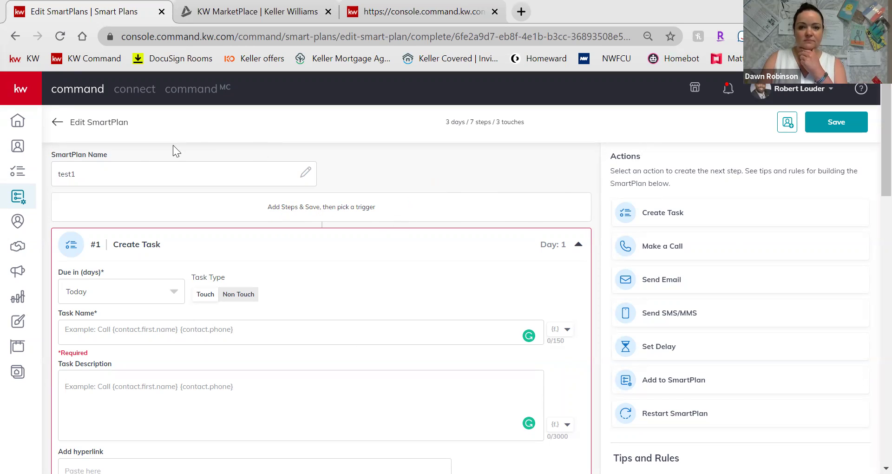
Step: Leave the test1 plan, discarding its changes, and show the People Plans list in My SmartPlans
{"action": "left_click", "coordinate": [19, 201]}
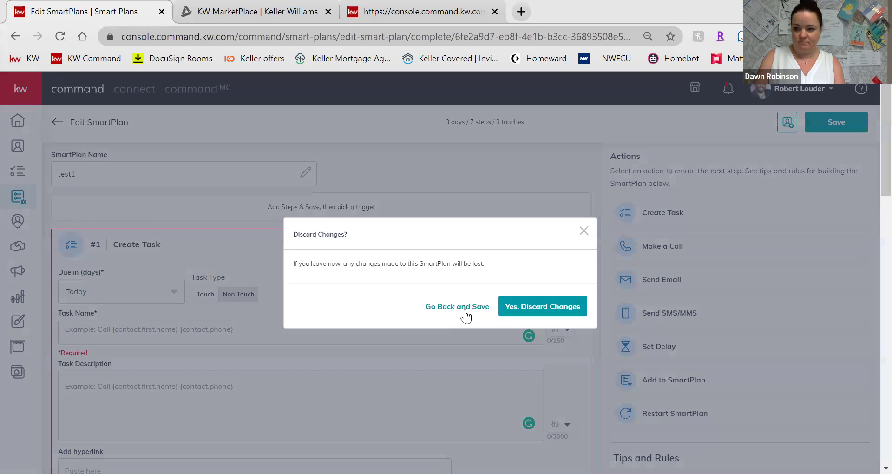
{"action": "left_click", "coordinate": [539, 313]}
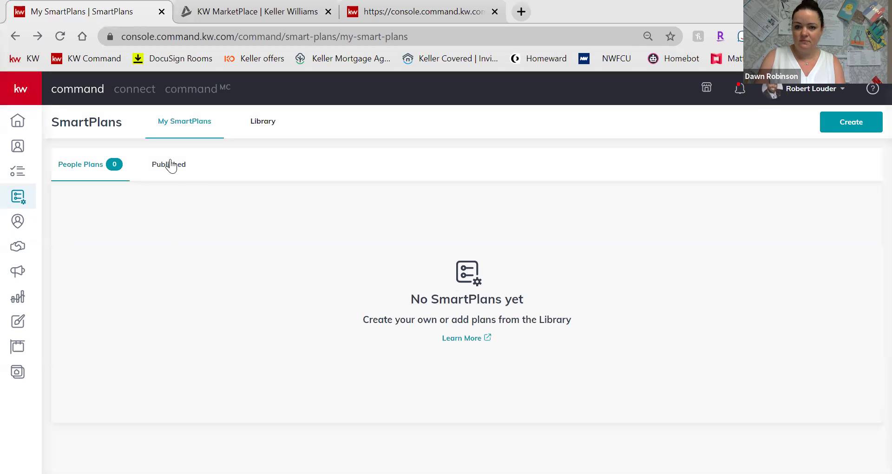
{"action": "left_click", "coordinate": [107, 167]}
{"action": "left_click", "coordinate": [86, 168]}
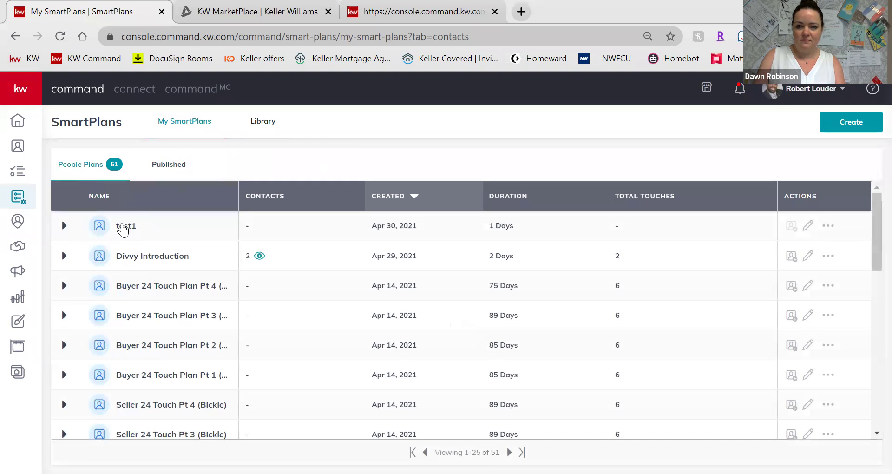
Step: Expand the Six Questions plan in the list and open it for editing
{"action": "scroll", "coordinate": [153, 362], "scroll_direction": "down", "scroll_amount": 5}
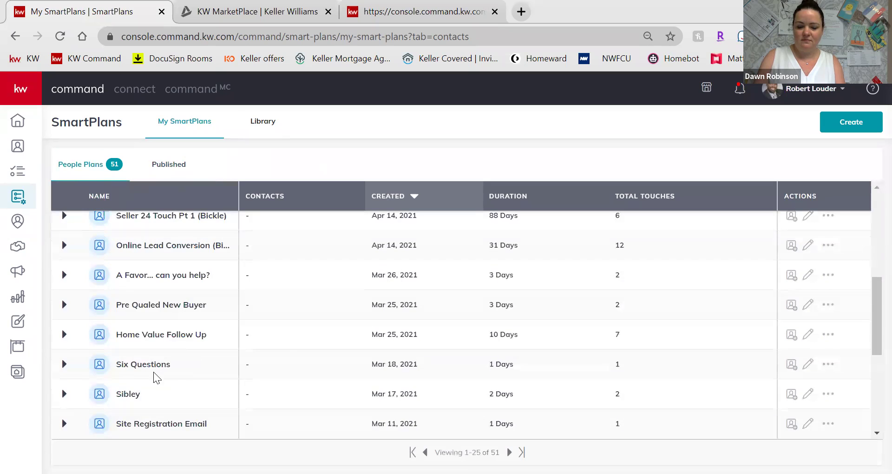
{"action": "left_click", "coordinate": [65, 365]}
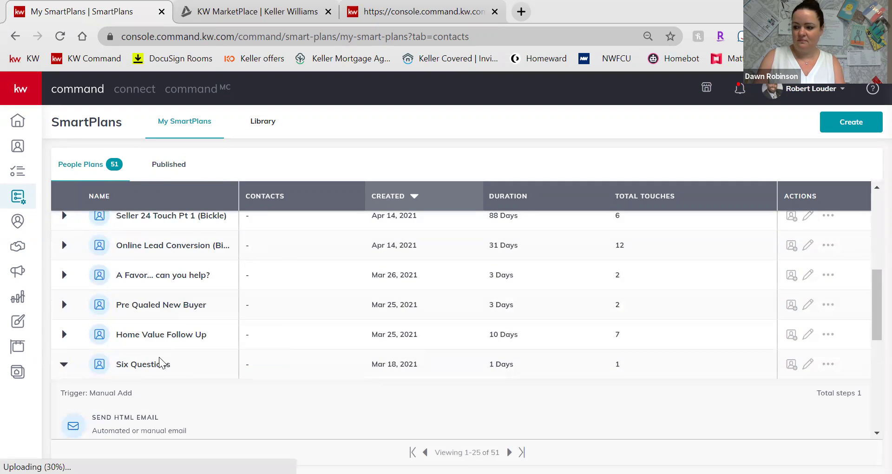
{"action": "left_click", "coordinate": [810, 366]}
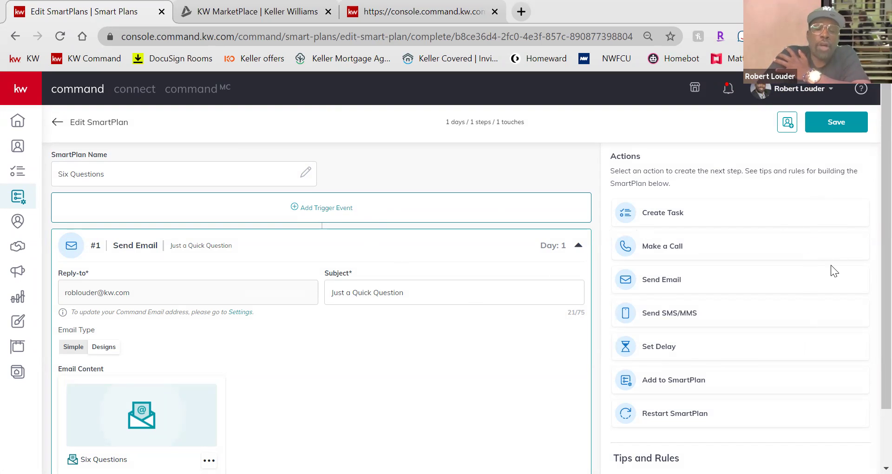
Step: Add a Contacts trigger to the Six Questions plan that starts it when the Agent contact tag is added
{"action": "left_click", "coordinate": [316, 209]}
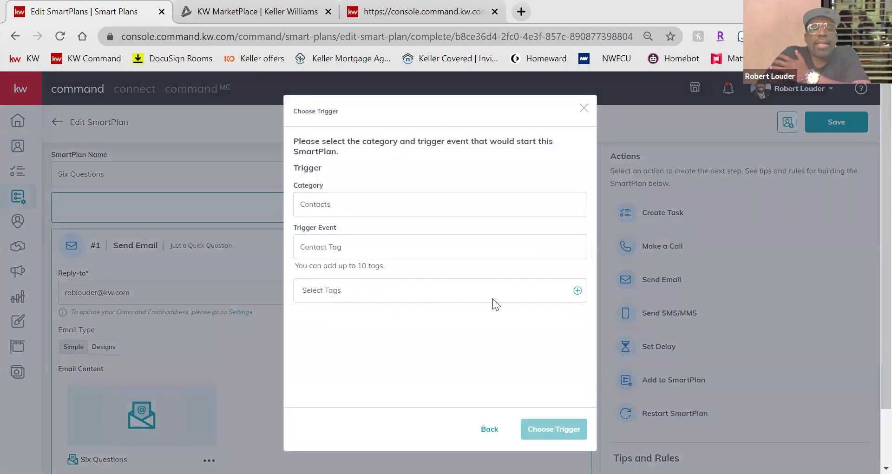
{"action": "left_click", "coordinate": [448, 289]}
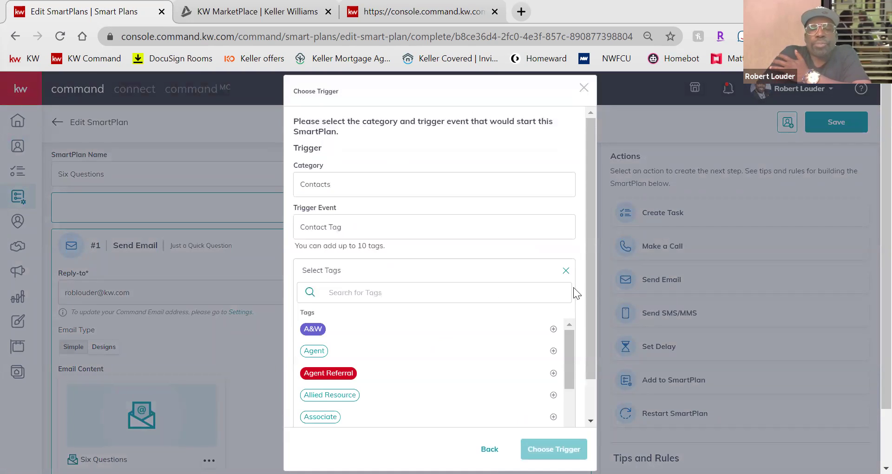
{"action": "left_click", "coordinate": [320, 350]}
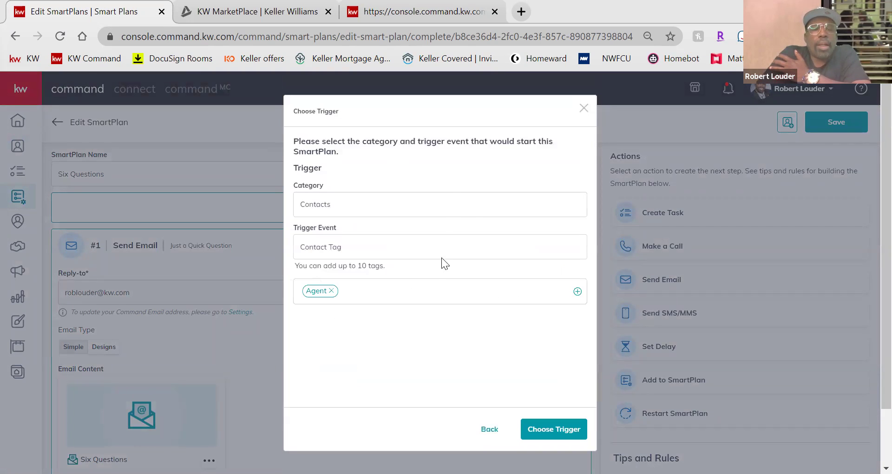
{"action": "left_click_drag", "start_coordinate": [430, 106], "coordinate": [447, 142]}
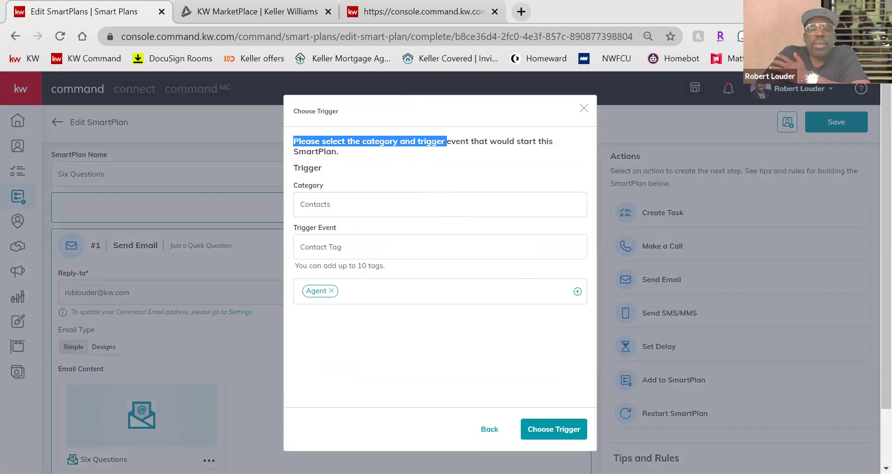
{"action": "left_click", "coordinate": [554, 428]}
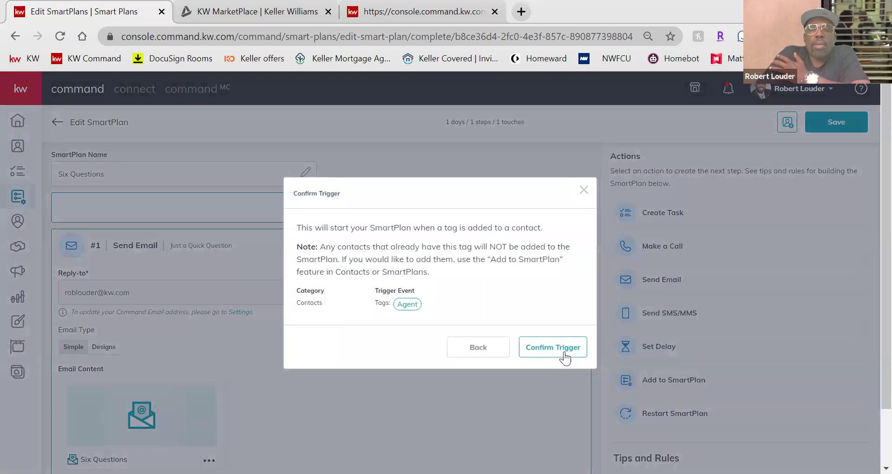
{"action": "left_click", "coordinate": [564, 355]}
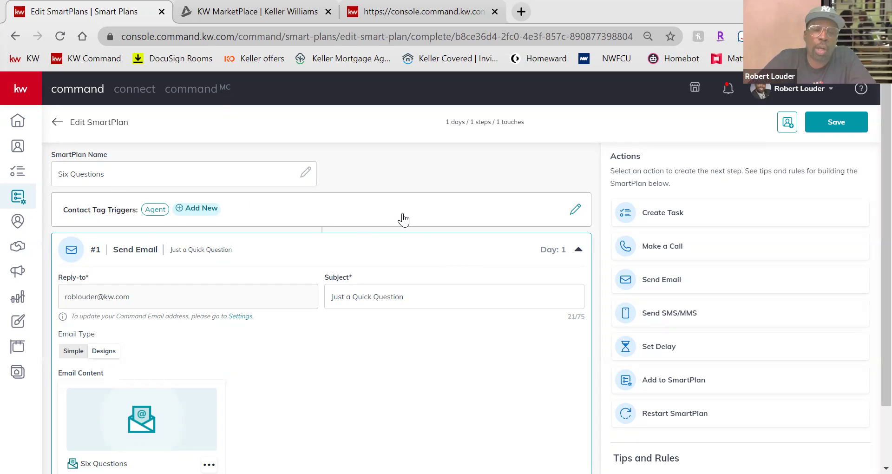
Step: Remove the Agent contact tag trigger from the Six Questions plan and save the plan
{"action": "left_click", "coordinate": [574, 210]}
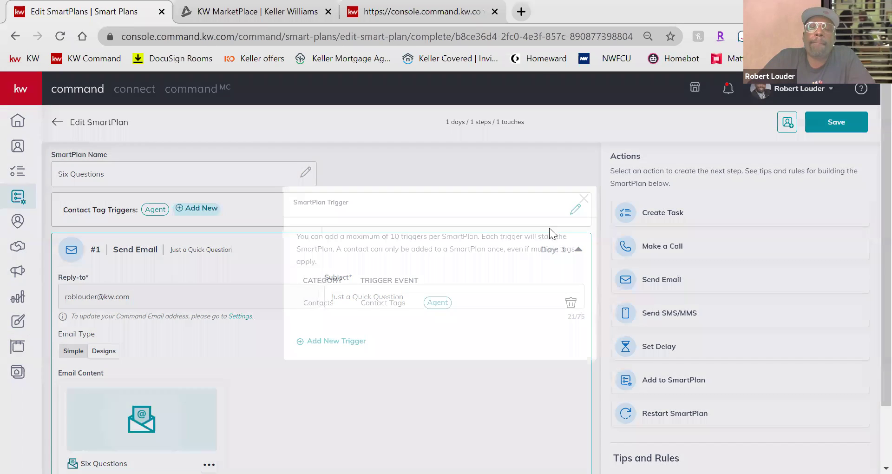
{"action": "left_click", "coordinate": [572, 303]}
{"action": "left_click", "coordinate": [525, 321]}
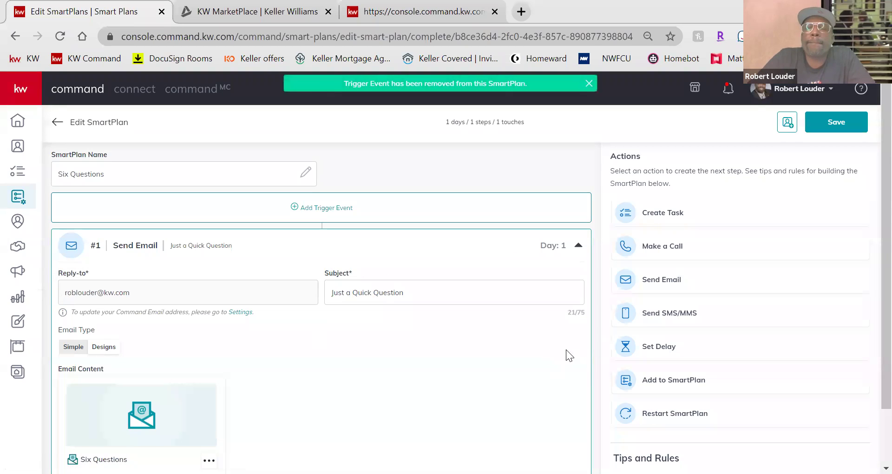
{"action": "left_click", "coordinate": [837, 122]}
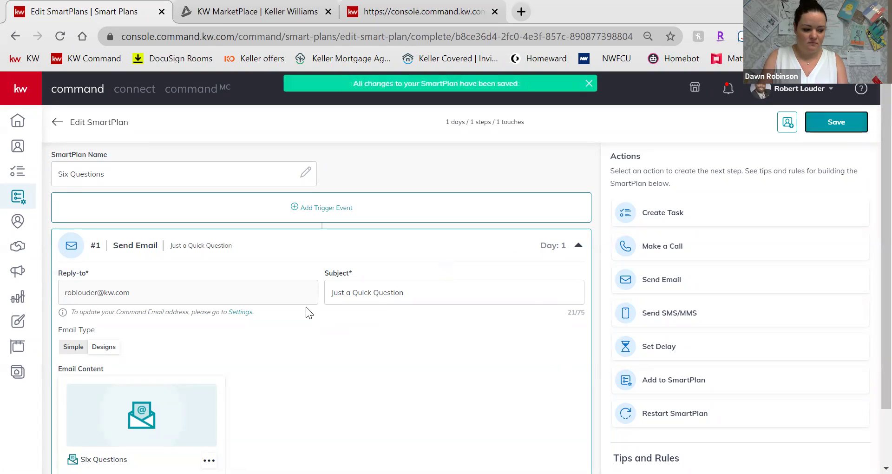
Step: Leave the Six Questions plan and show the SmartPlans Library, ready for a search
{"action": "left_click", "coordinate": [57, 123]}
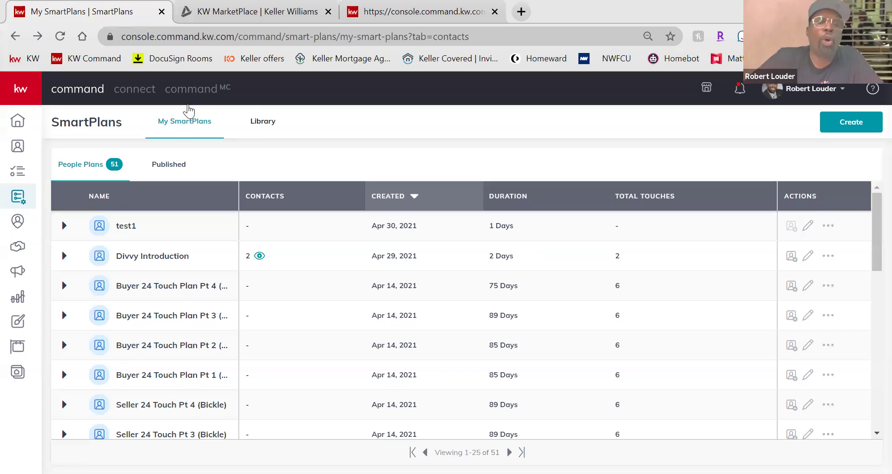
{"action": "left_click", "coordinate": [264, 122]}
{"action": "left_click", "coordinate": [265, 124]}
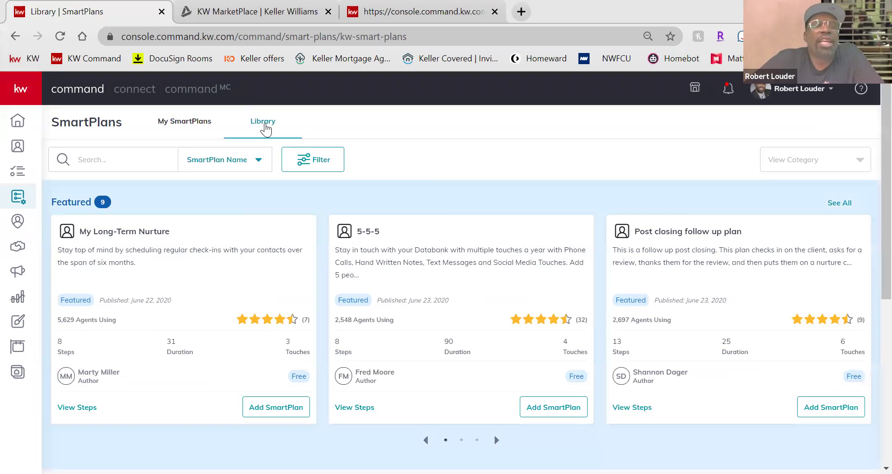
{"action": "left_click", "coordinate": [143, 154]}
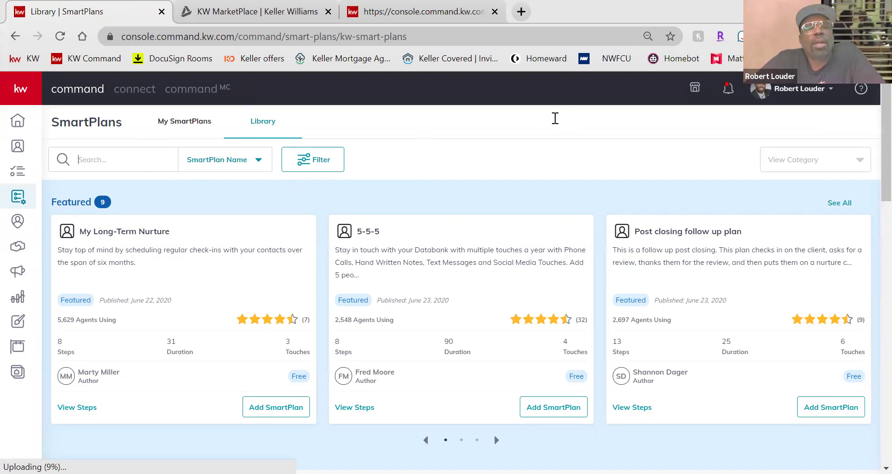
Step: Show the published plans in My SmartPlans and open My New Twilio Number Intro to mets/knowns for editing
{"action": "left_click", "coordinate": [185, 124]}
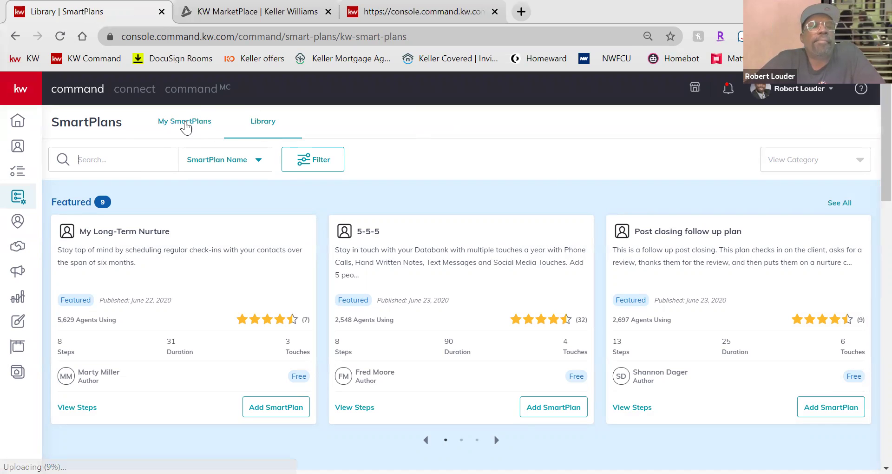
{"action": "left_click", "coordinate": [176, 167]}
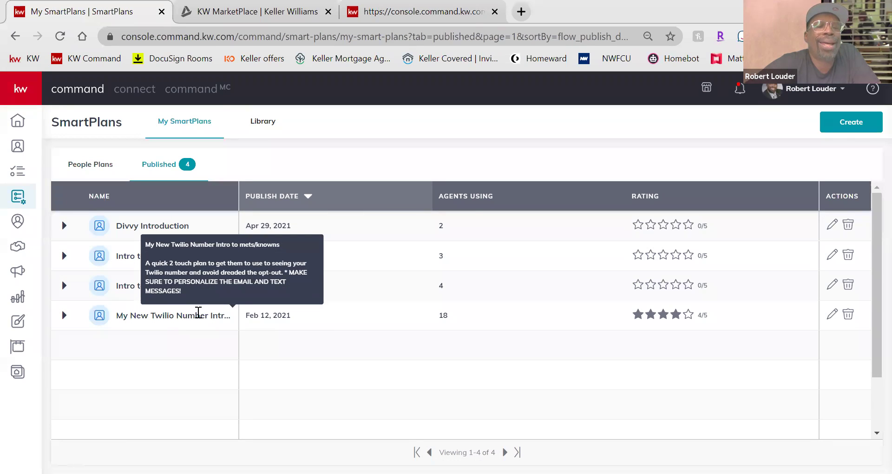
{"action": "left_click", "coordinate": [833, 316]}
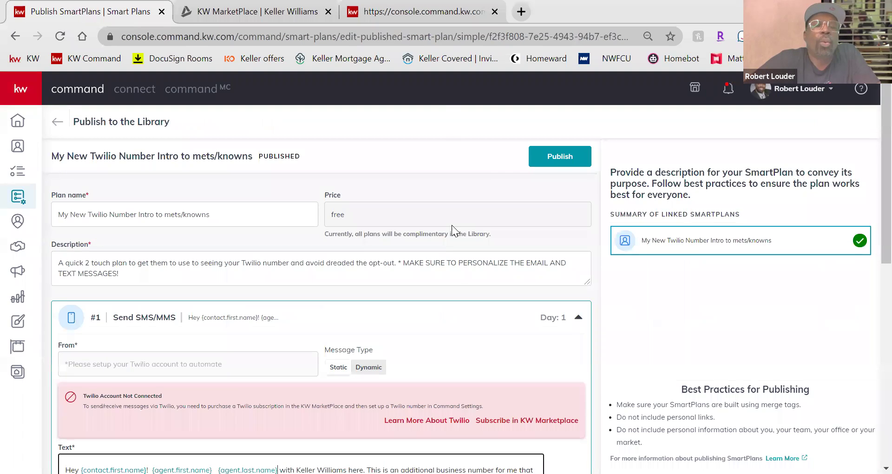
Step: Examine the published plan's description, its two Send SMS/MMS messages with their merge fields, and the delay between them
{"action": "scroll", "coordinate": [460, 274], "scroll_direction": "down", "scroll_amount": 4}
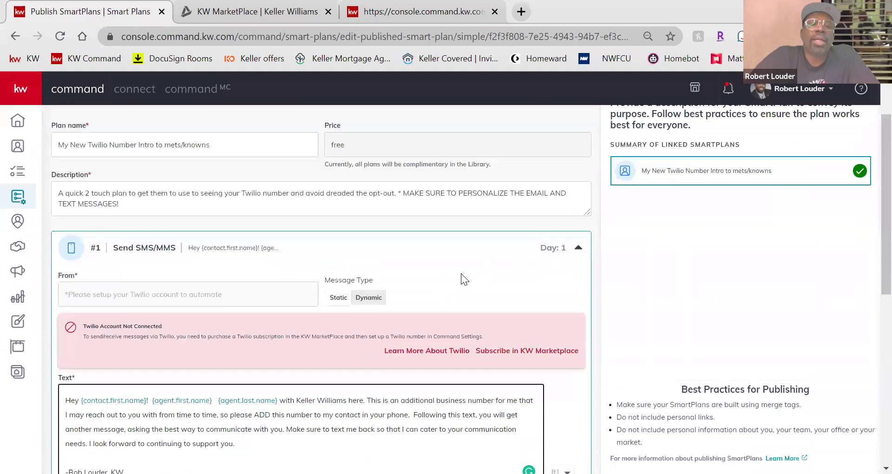
{"action": "scroll", "coordinate": [498, 285], "scroll_direction": "up", "scroll_amount": 3}
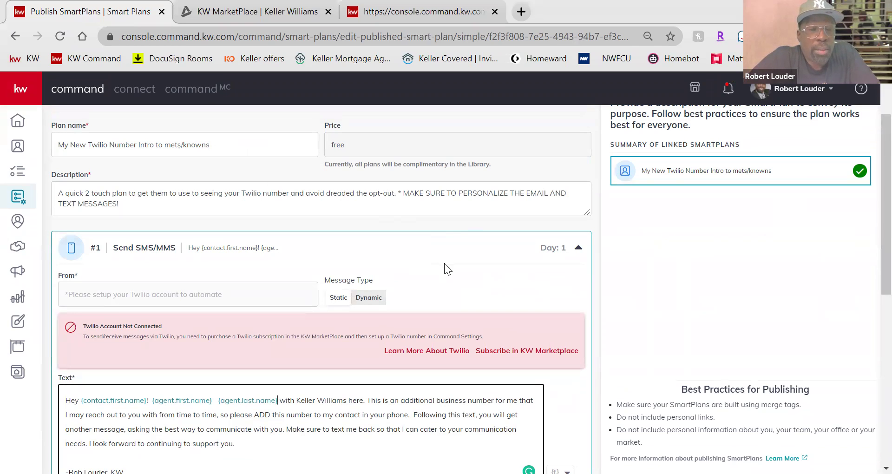
{"action": "scroll", "coordinate": [251, 182], "scroll_direction": "down", "scroll_amount": 2}
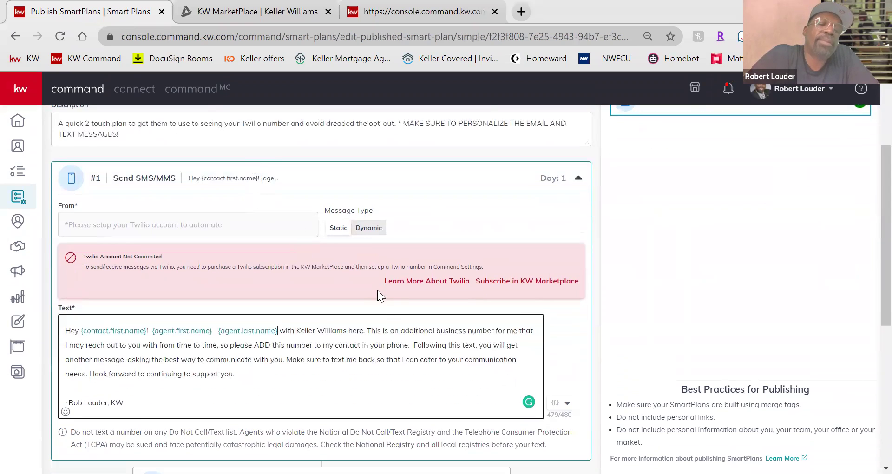
{"action": "scroll", "coordinate": [388, 310], "scroll_direction": "down", "scroll_amount": 2}
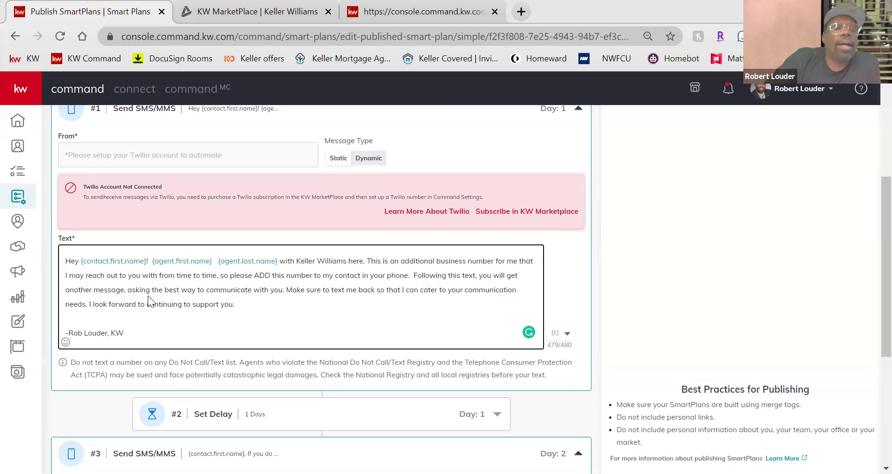
{"action": "scroll", "coordinate": [149, 298], "scroll_direction": "down", "scroll_amount": 4}
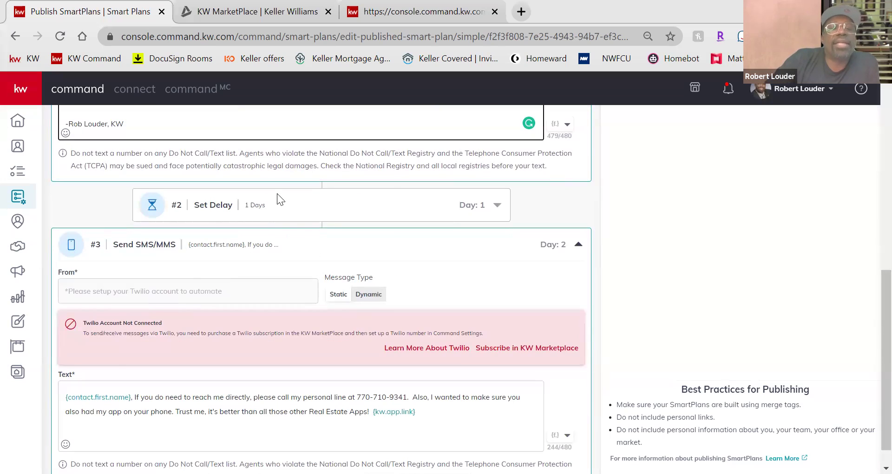
{"action": "scroll", "coordinate": [325, 386], "scroll_direction": "down", "scroll_amount": 1}
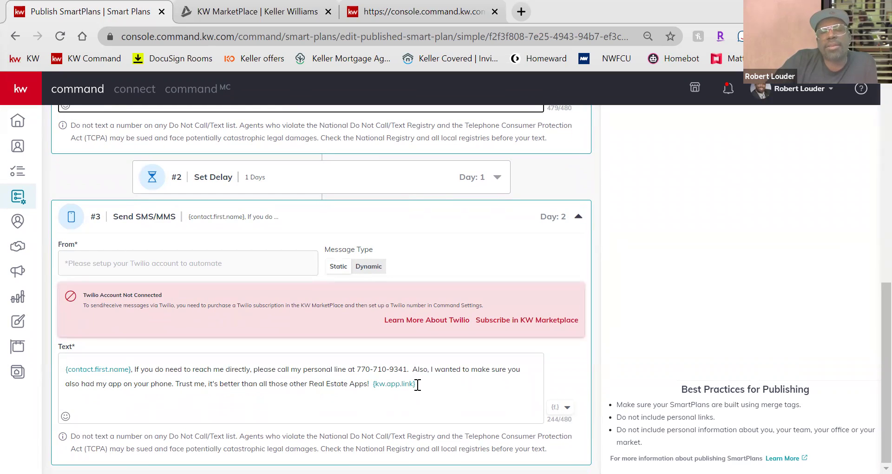
{"action": "scroll", "coordinate": [588, 371], "scroll_direction": "up", "scroll_amount": 7}
{"action": "scroll", "coordinate": [590, 368], "scroll_direction": "up", "scroll_amount": 2}
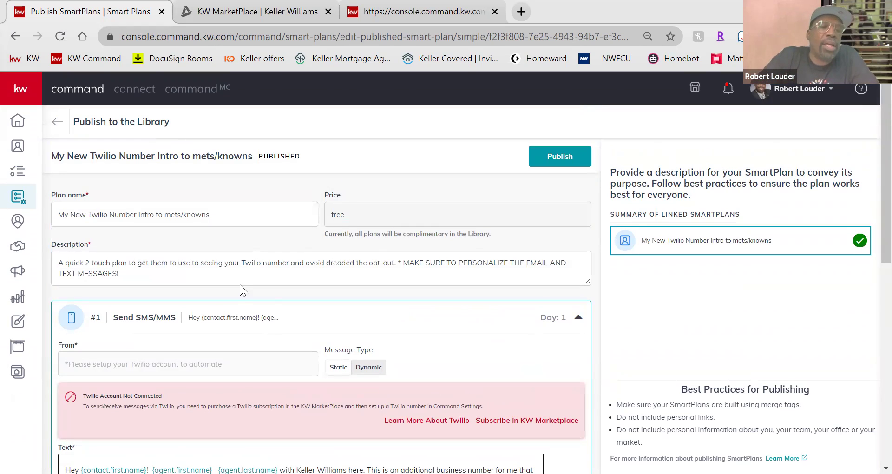
Step: Leave the published plan without republishing it and return to the plan lists in My SmartPlans
{"action": "left_click", "coordinate": [58, 123]}
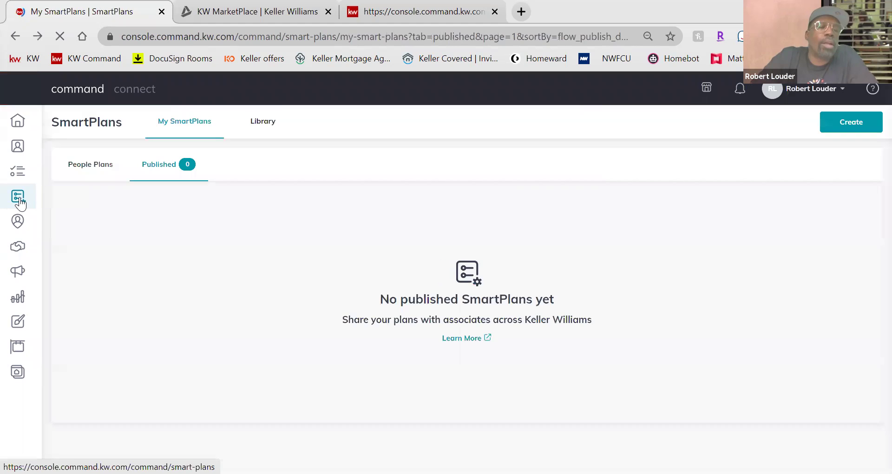
{"action": "left_click", "coordinate": [189, 126]}
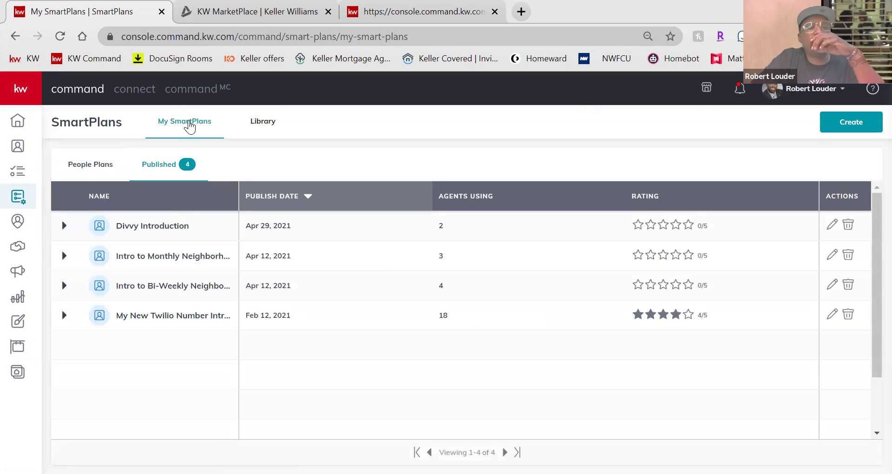
{"action": "left_click", "coordinate": [87, 166]}
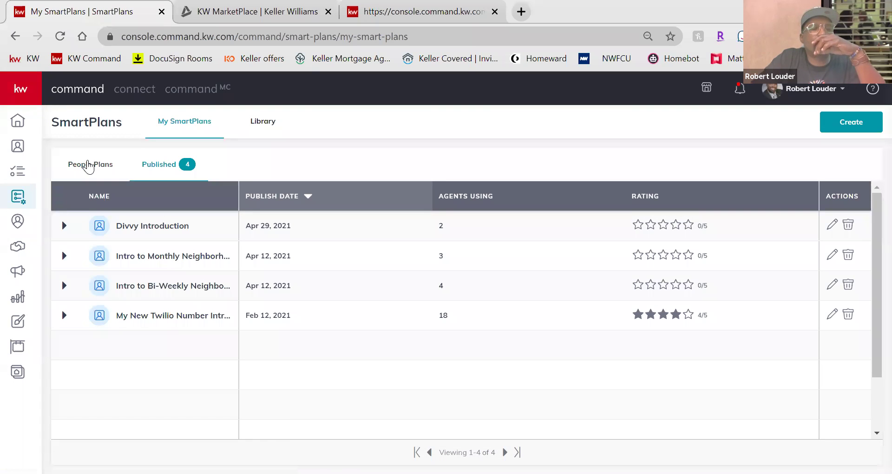
Step: Search the SmartPlans Library for the author's surname and check which fields the search can use
{"action": "left_click", "coordinate": [263, 124]}
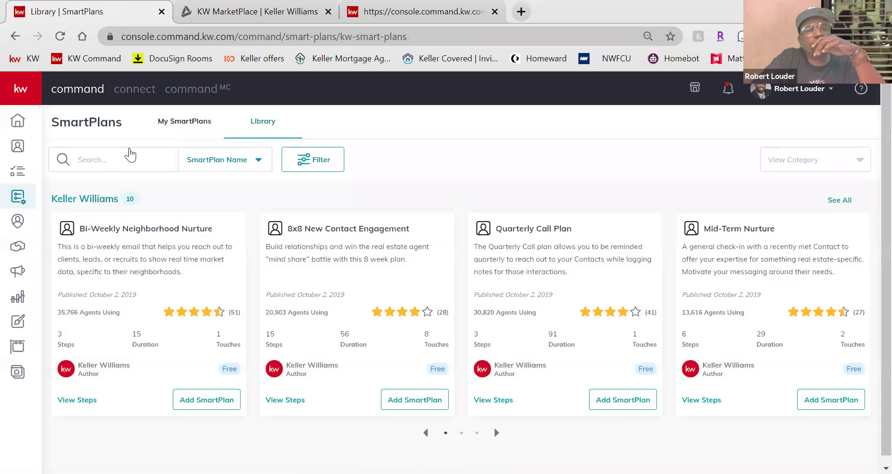
{"action": "type", "text": "lo"}
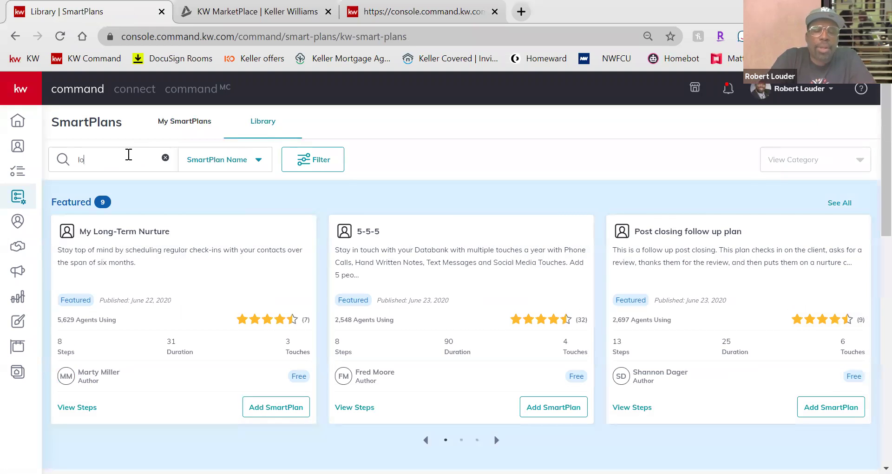
{"action": "type", "text": "uder"}
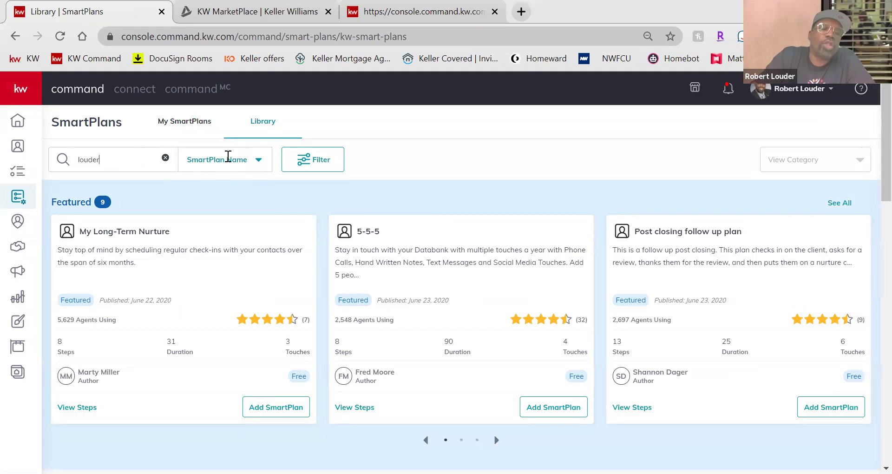
{"action": "left_click", "coordinate": [257, 162]}
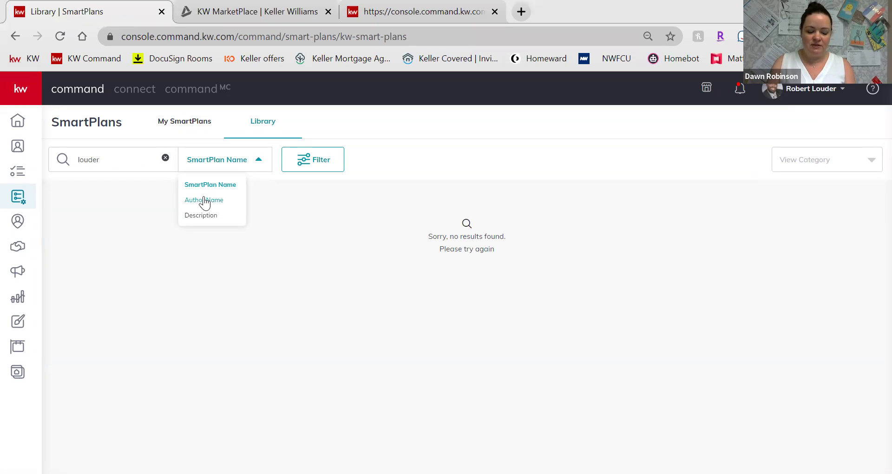
{"action": "left_click", "coordinate": [259, 160]}
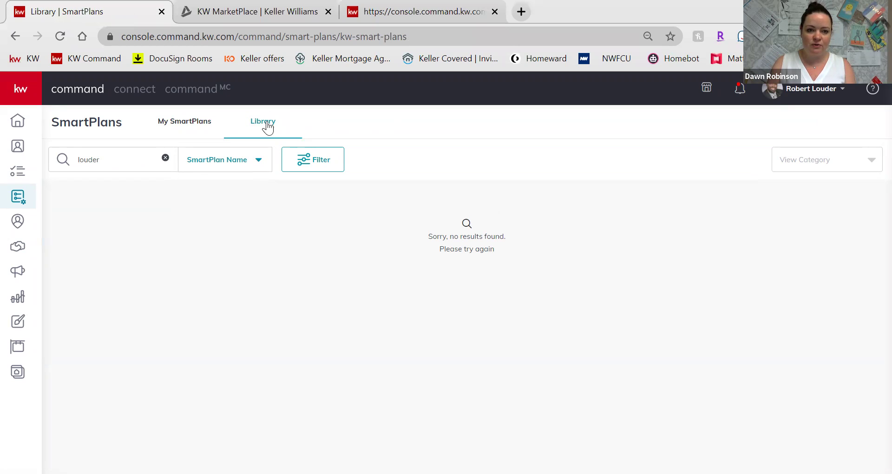
Step: Clear the Library search and browse the Featured, Keller Williams and Top Rated plans
{"action": "left_click", "coordinate": [164, 158]}
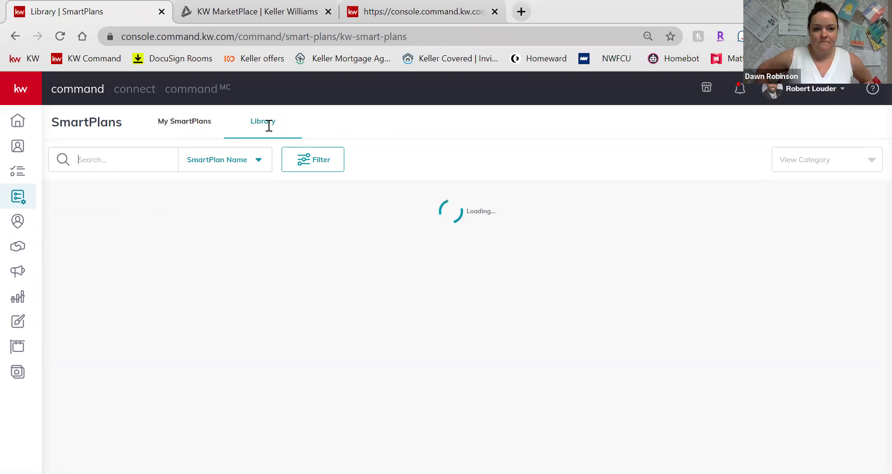
{"action": "scroll", "coordinate": [409, 233], "scroll_direction": "down", "scroll_amount": 2}
{"action": "scroll", "coordinate": [106, 218], "scroll_direction": "up", "scroll_amount": 2}
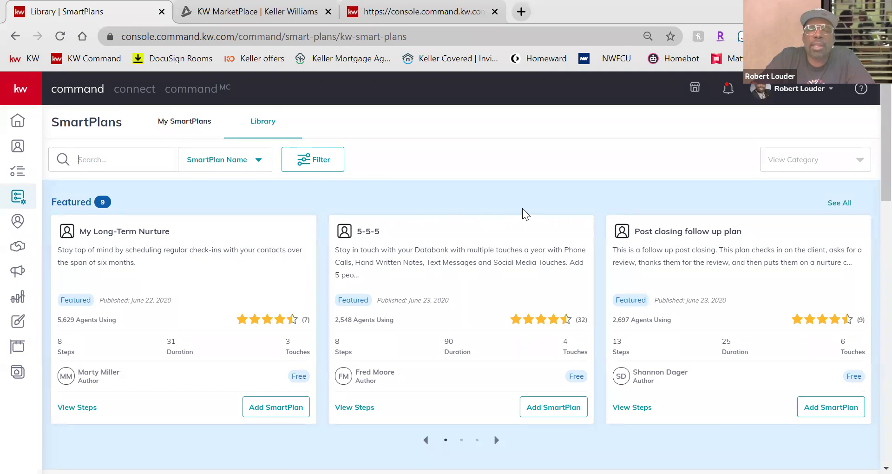
{"action": "scroll", "coordinate": [525, 218], "scroll_direction": "down", "scroll_amount": 3}
{"action": "scroll", "coordinate": [534, 227], "scroll_direction": "up", "scroll_amount": 3}
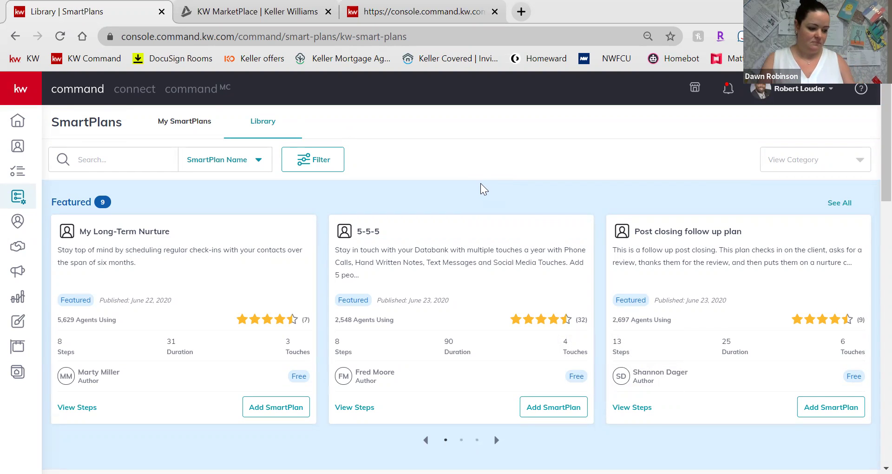
{"action": "scroll", "coordinate": [481, 186], "scroll_direction": "down", "scroll_amount": 7}
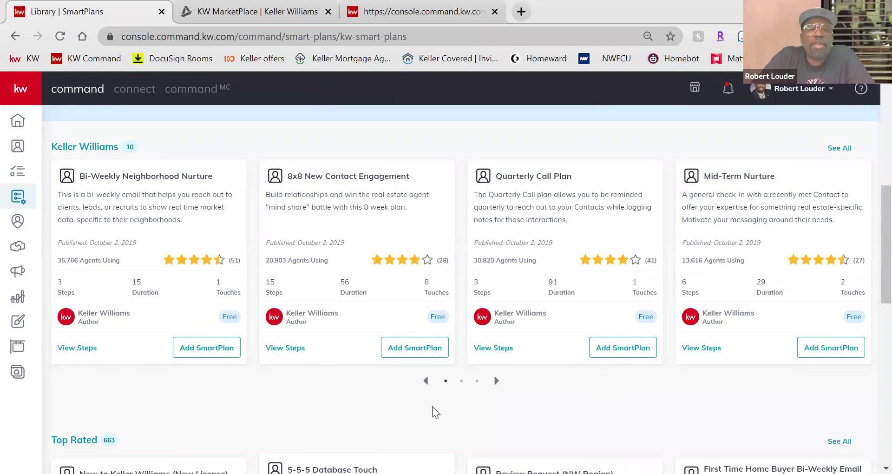
{"action": "scroll", "coordinate": [539, 400], "scroll_direction": "down", "scroll_amount": 6}
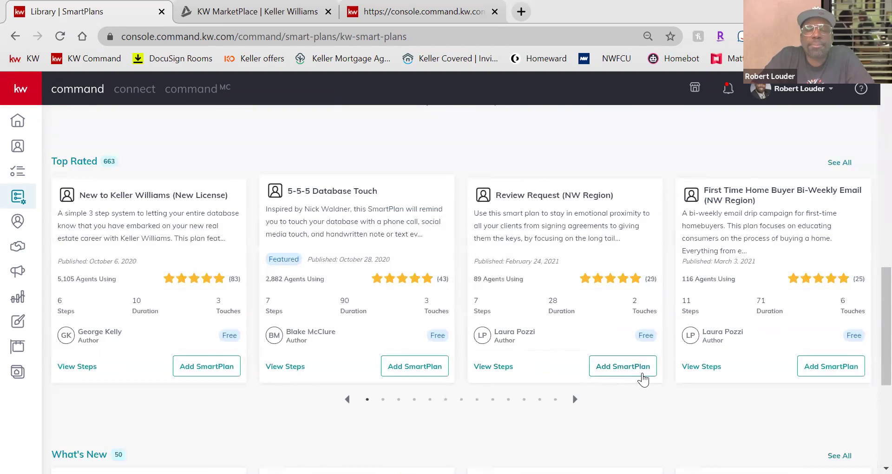
Step: Search the SmartPlans Library for the author's surname with the search field set to Author Name
{"action": "scroll", "coordinate": [644, 376], "scroll_direction": "up", "scroll_amount": 2}
{"action": "scroll", "coordinate": [643, 375], "scroll_direction": "up", "scroll_amount": 6}
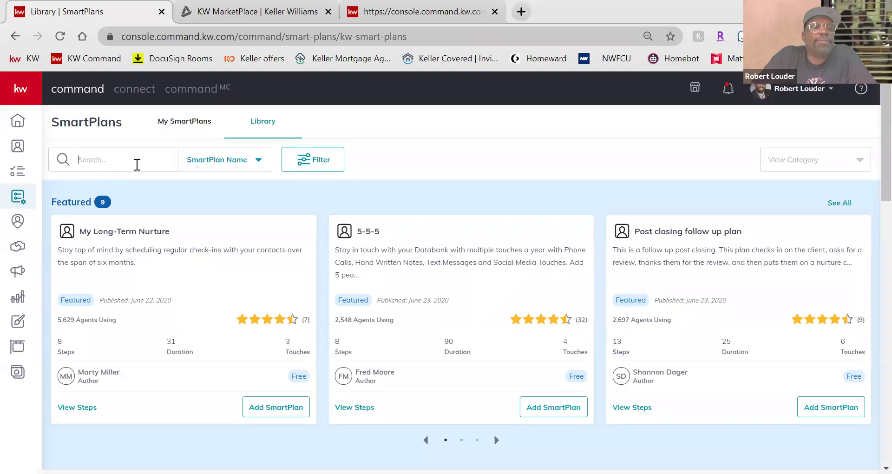
{"action": "type", "text": "louder"}
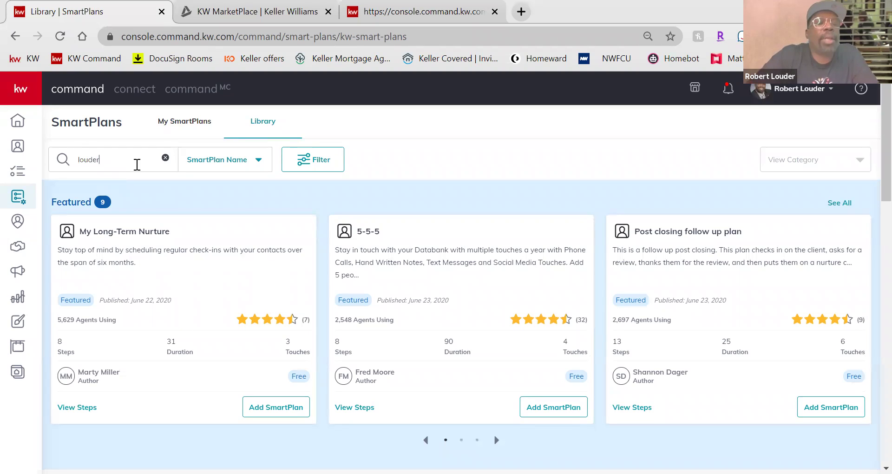
{"action": "left_click", "coordinate": [230, 163]}
{"action": "left_click", "coordinate": [210, 200]}
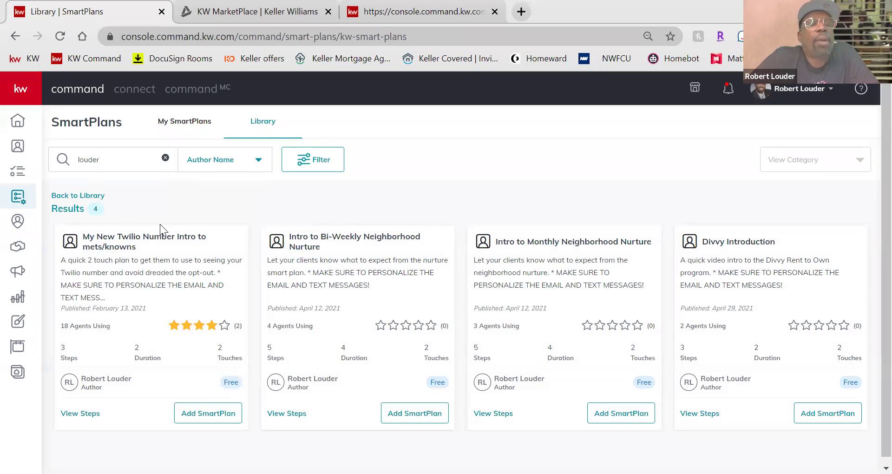
{"action": "scroll", "coordinate": [372, 296], "scroll_direction": "down", "scroll_amount": 1}
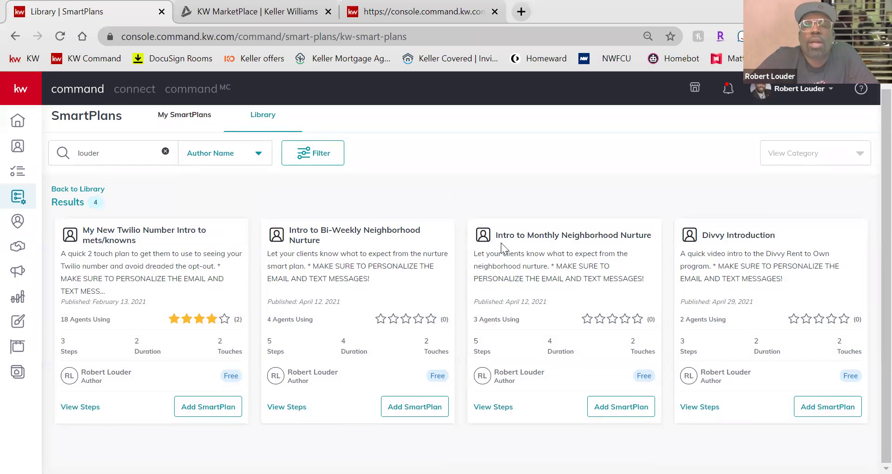
Step: Check which linked plans the Intro to Bi-Weekly Neighborhood Nurture bundle contains and cancel without downloading it
{"action": "left_click", "coordinate": [421, 411]}
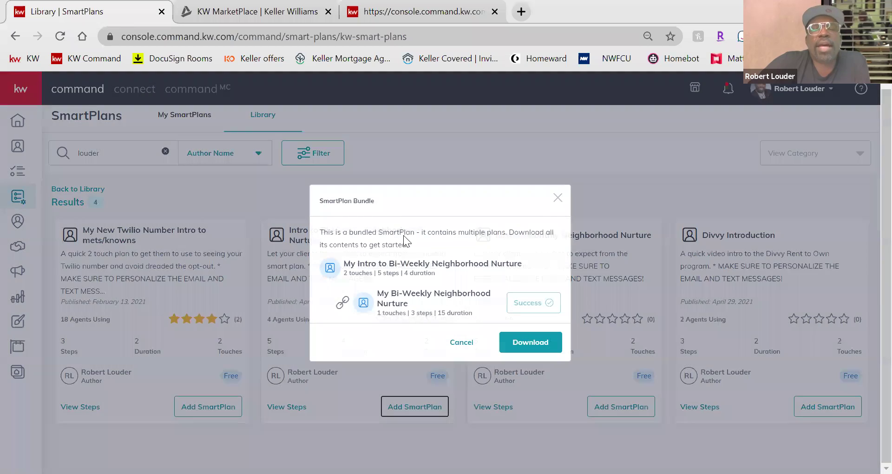
{"action": "left_click_drag", "start_coordinate": [431, 166], "coordinate": [484, 280]}
{"action": "left_click", "coordinate": [494, 249]}
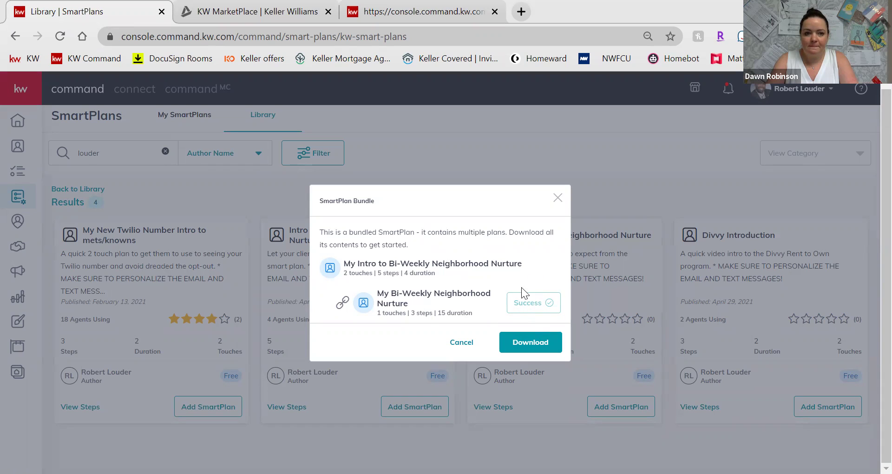
{"action": "left_click", "coordinate": [464, 346]}
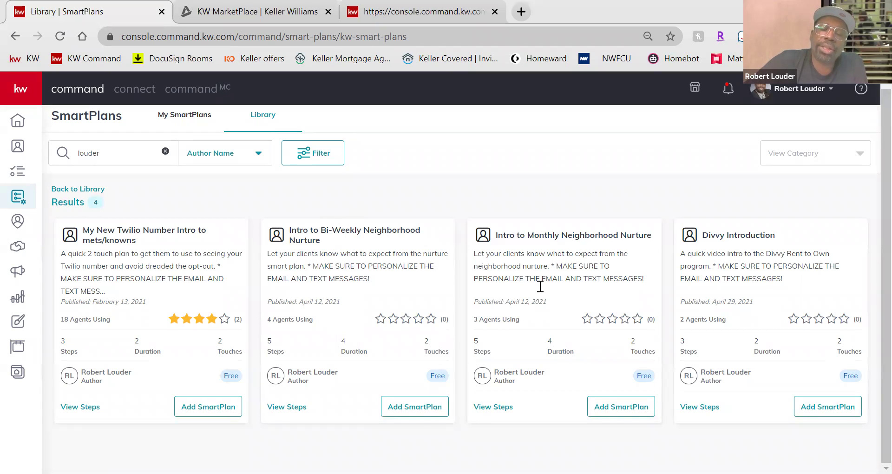
Step: View the steps of Intro to Bi-Weekly Neighborhood Nurture and recheck its bundle contents, leaving it without downloading
{"action": "left_click", "coordinate": [287, 407]}
{"action": "double_click", "coordinate": [356, 178]}
{"action": "left_click", "coordinate": [325, 187]}
{"action": "left_click", "coordinate": [482, 417]}
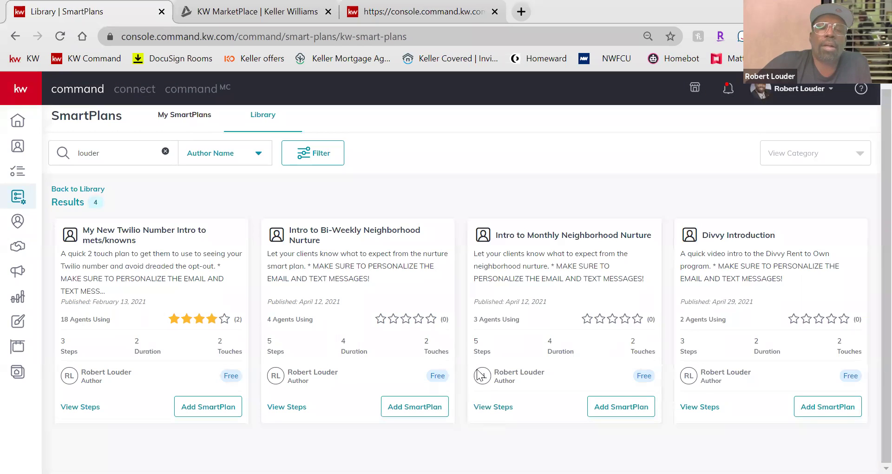
{"action": "left_click", "coordinate": [402, 410]}
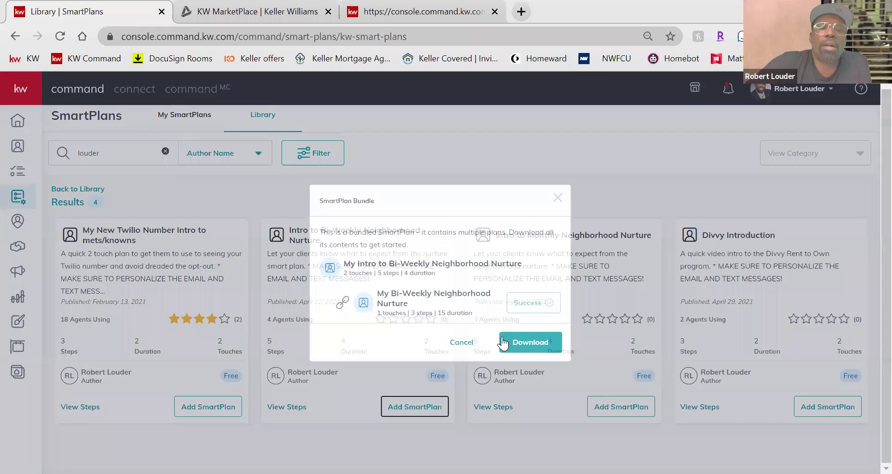
{"action": "left_click", "coordinate": [515, 172]}
Step: Sort the plans in My SmartPlans by name and open My Bi-Weekly Neighborhood Nurture in the plan editor
{"action": "left_click", "coordinate": [191, 117]}
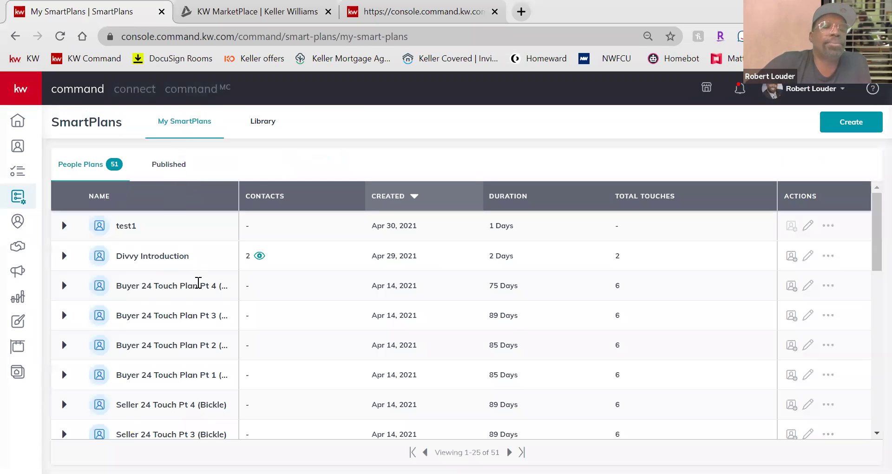
{"action": "scroll", "coordinate": [205, 312], "scroll_direction": "down", "scroll_amount": 10}
{"action": "left_click", "coordinate": [99, 196]}
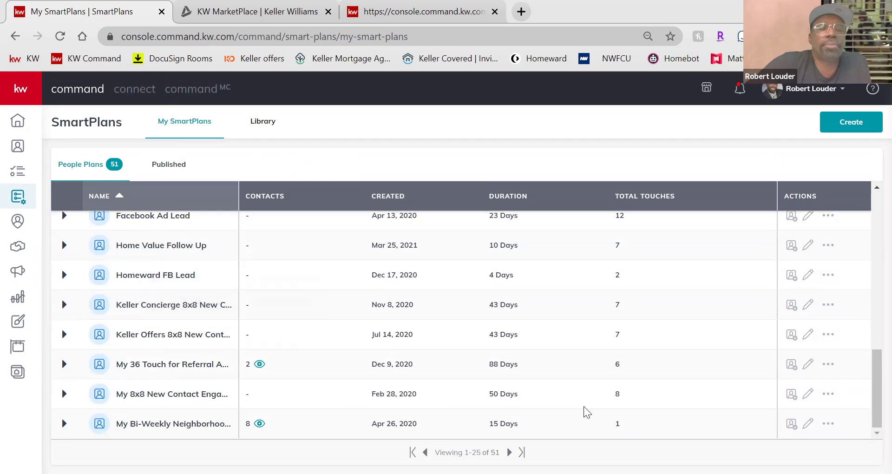
{"action": "left_click", "coordinate": [809, 424]}
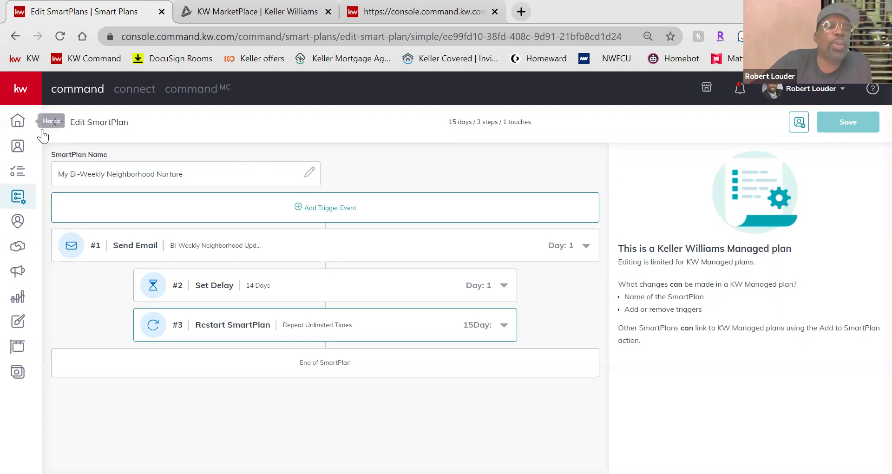
Step: Examine the Neighborhoods section in the first contact's record and return to the home dashboard
{"action": "left_click", "coordinate": [21, 138]}
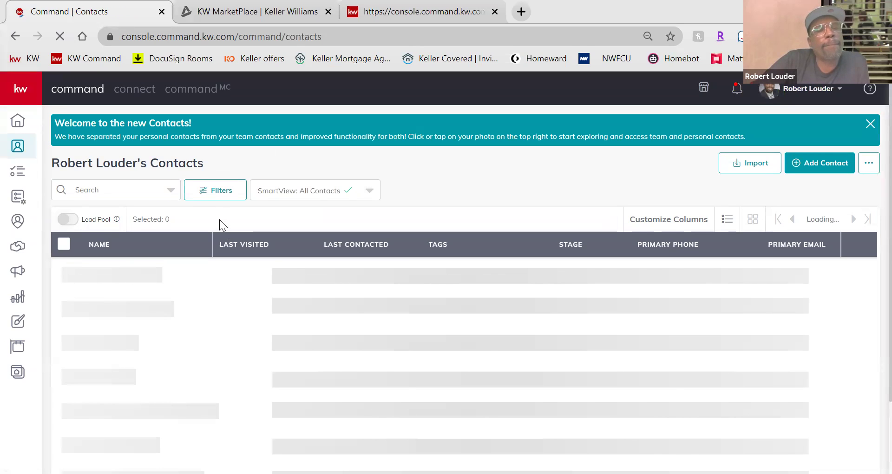
{"action": "left_click", "coordinate": [113, 274]}
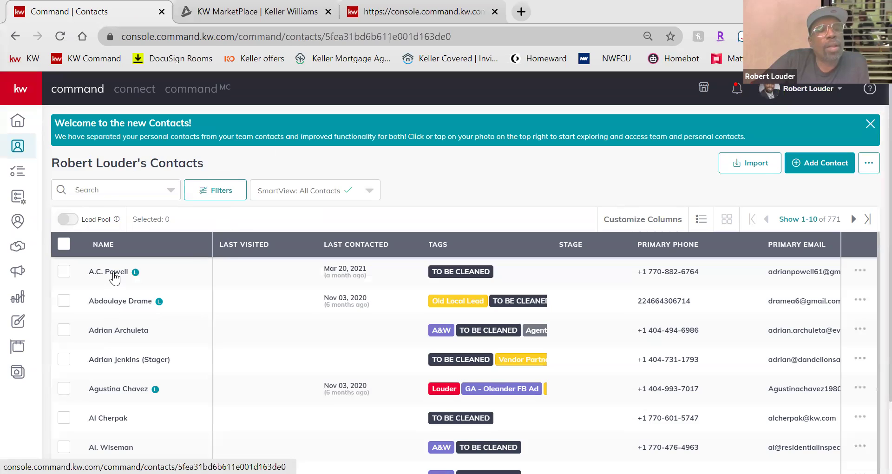
{"action": "scroll", "coordinate": [273, 261], "scroll_direction": "down", "scroll_amount": 3}
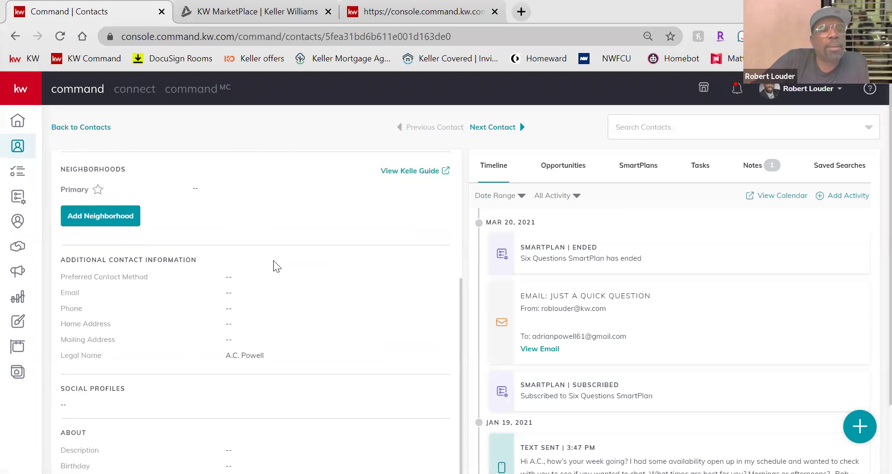
{"action": "scroll", "coordinate": [274, 269], "scroll_direction": "down", "scroll_amount": 2}
{"action": "scroll", "coordinate": [273, 301], "scroll_direction": "up", "scroll_amount": 3}
{"action": "scroll", "coordinate": [209, 260], "scroll_direction": "down", "scroll_amount": 3}
{"action": "scroll", "coordinate": [279, 293], "scroll_direction": "up", "scroll_amount": 3}
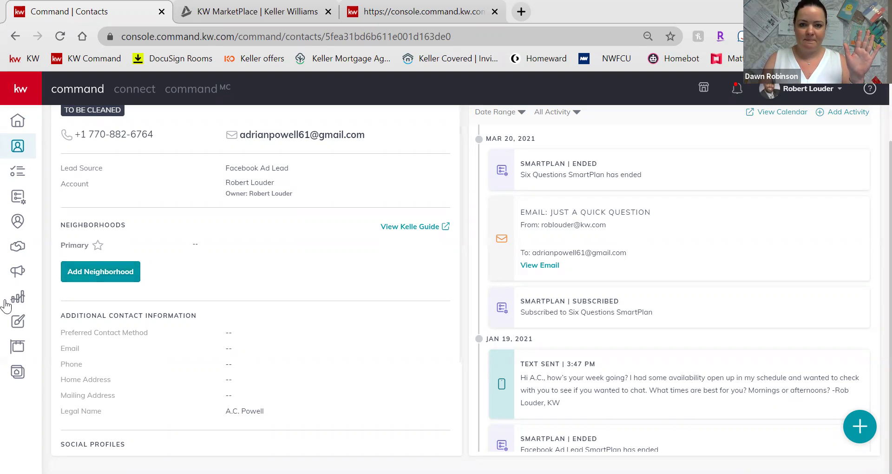
{"action": "left_click", "coordinate": [10, 121]}
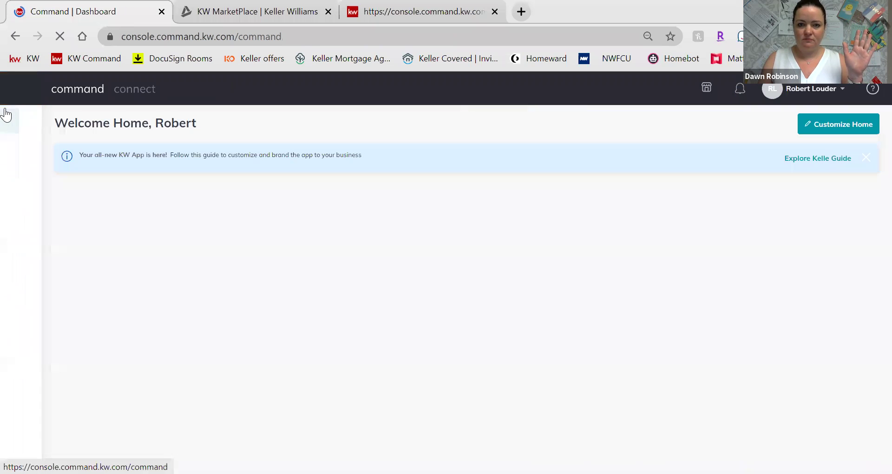